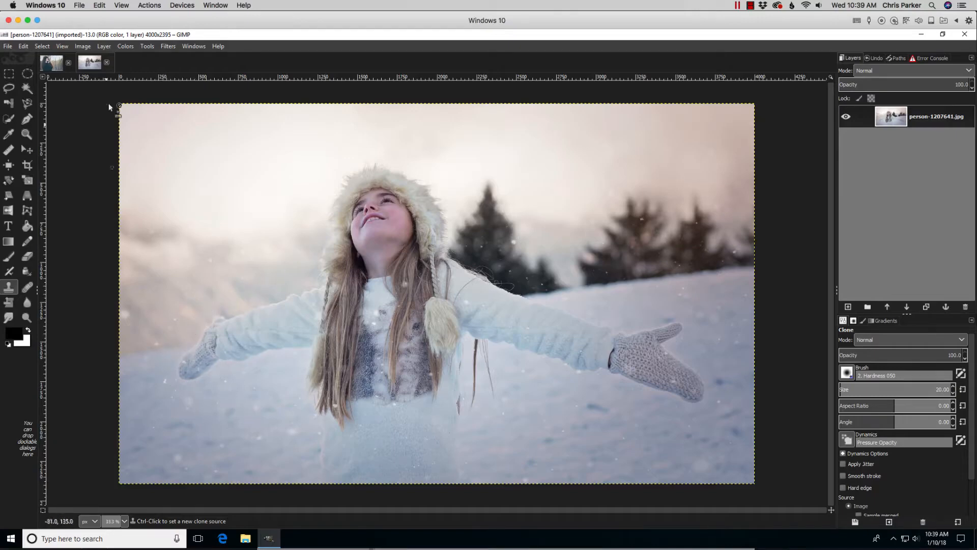
Bring up the photo of the long-haired girl and add 27.jpg from the Free Snow Overlays folder as a new layer.
left_click(50, 64)
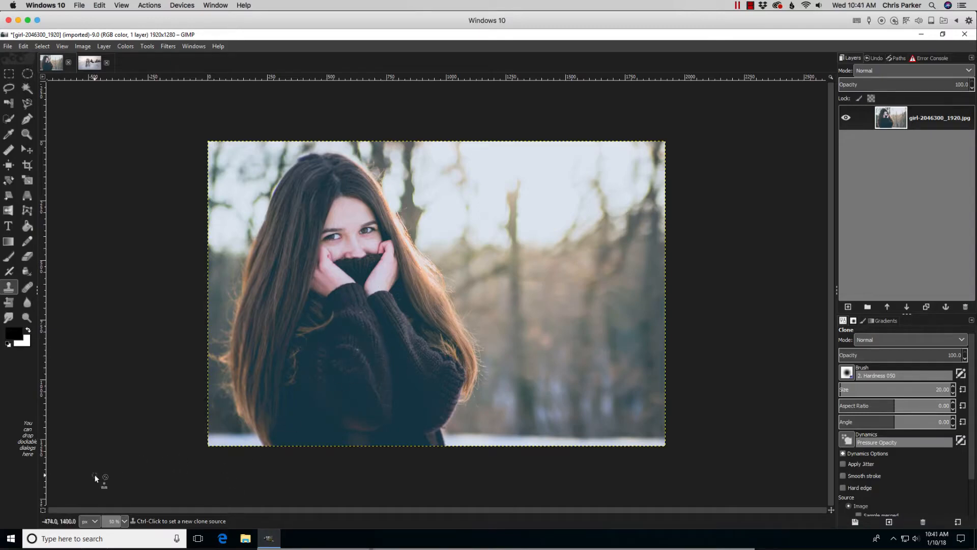
mouse_move(41, 547)
left_click(41, 530)
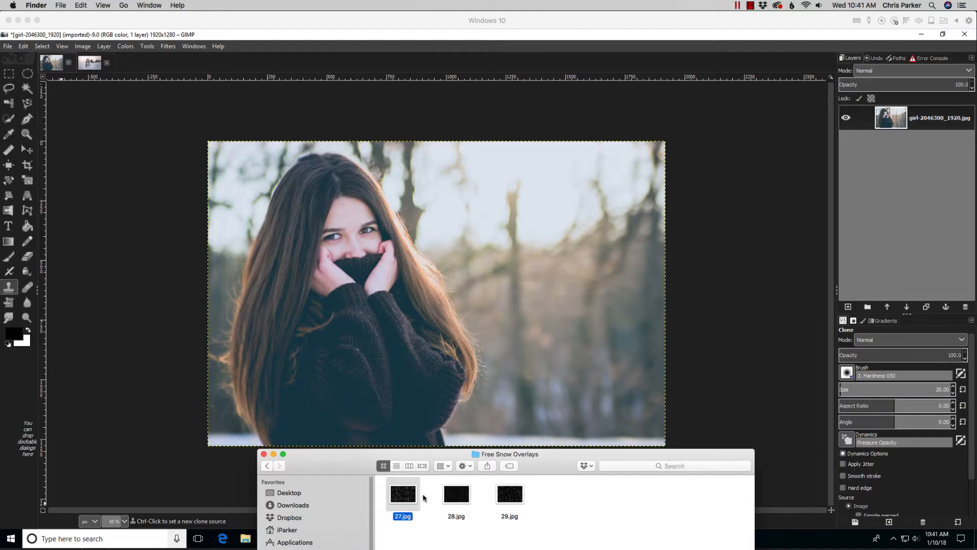
left_click(458, 498)
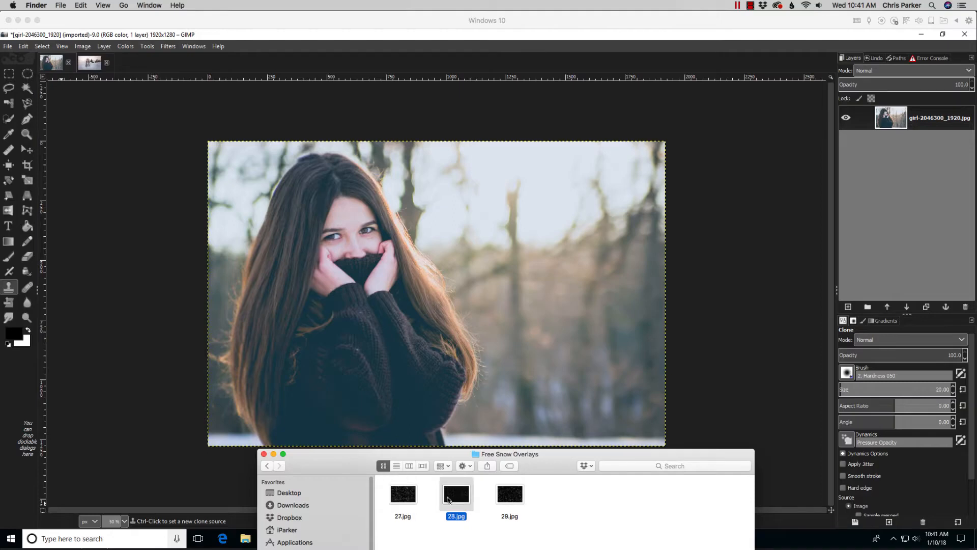
left_click(413, 498)
left_click_drag(413, 498, 411, 299)
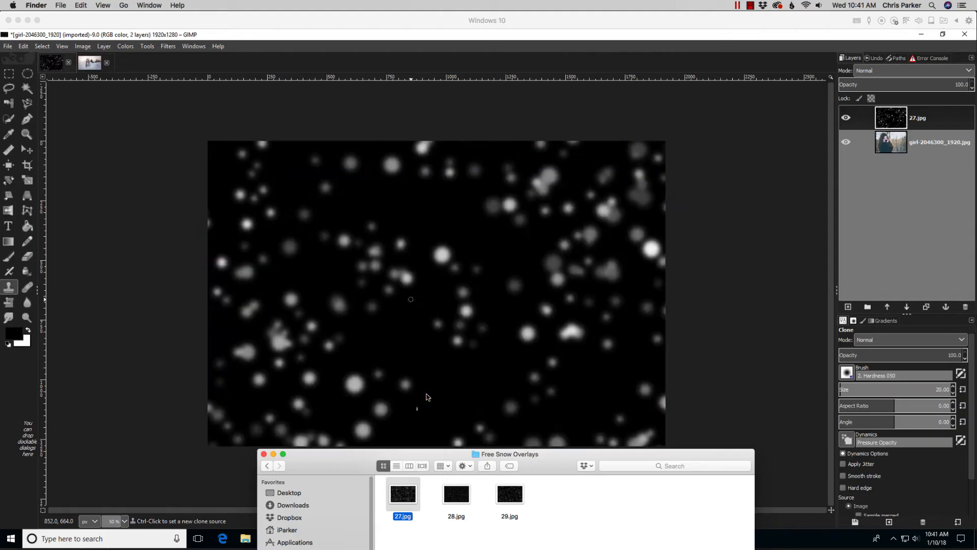
left_click(427, 397)
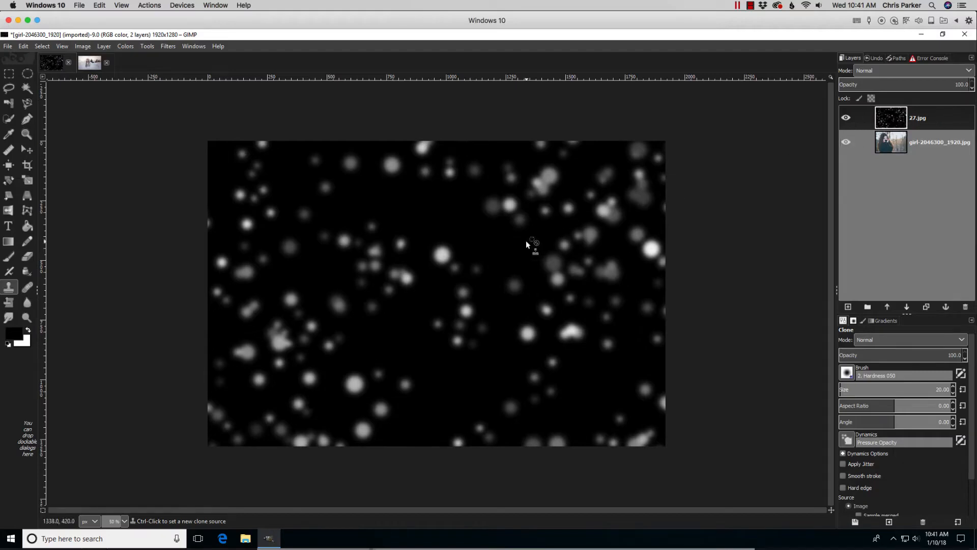
Scale the oversized 27.jpg snow layer down to 2000 px wide, keeping its proportions.
key("z")
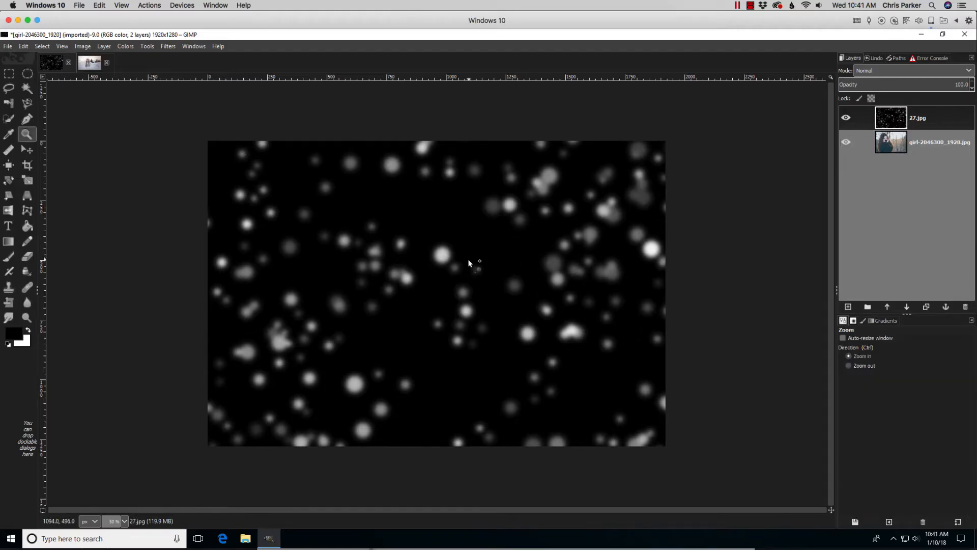
left_click(480, 262)
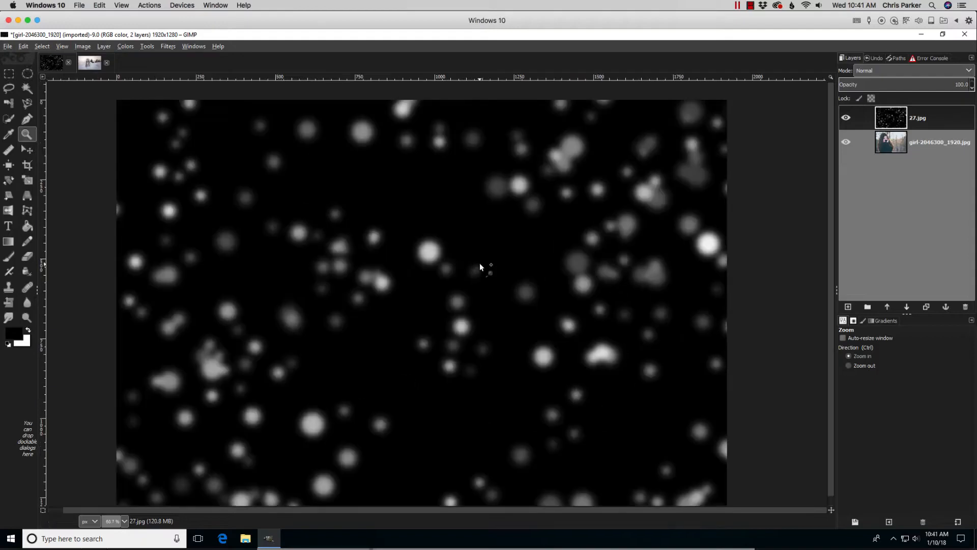
left_click(401, 266, "ctrl")
left_click(401, 266, "ctrl")
left_click(401, 266, "ctrl")
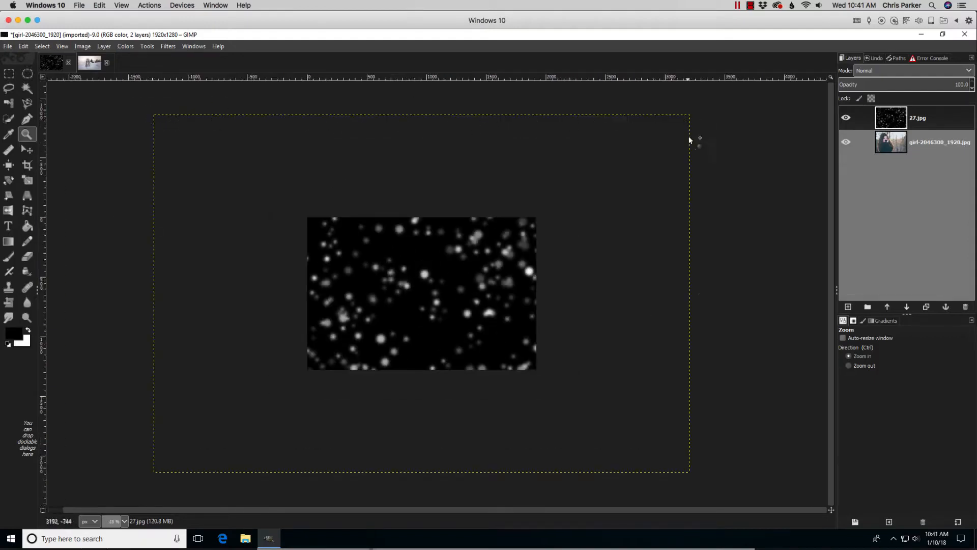
left_click(442, 294)
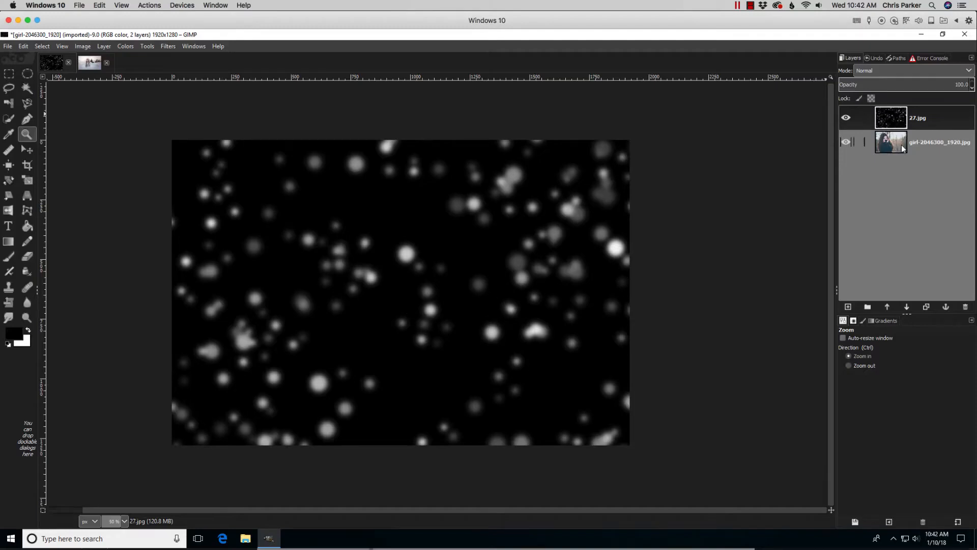
right_click(395, 276)
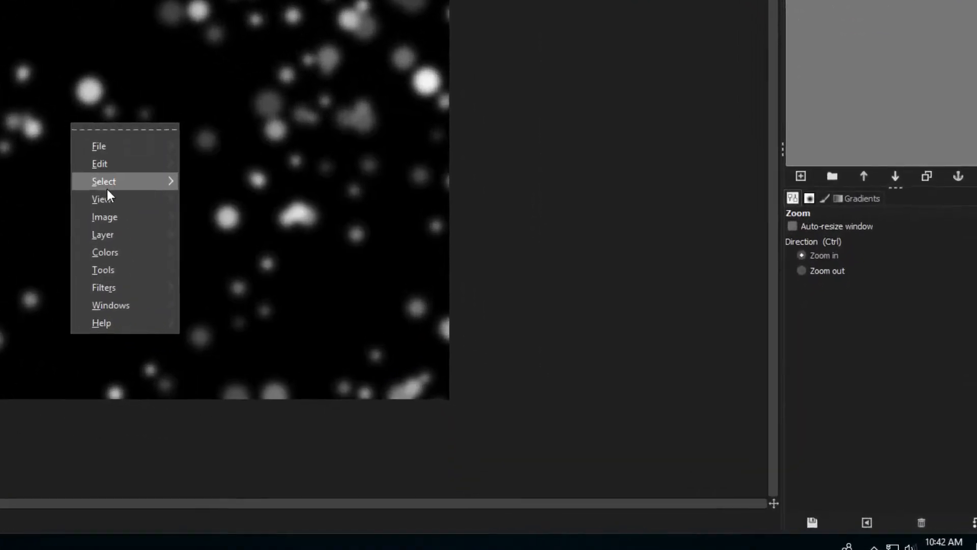
mouse_move(418, 336)
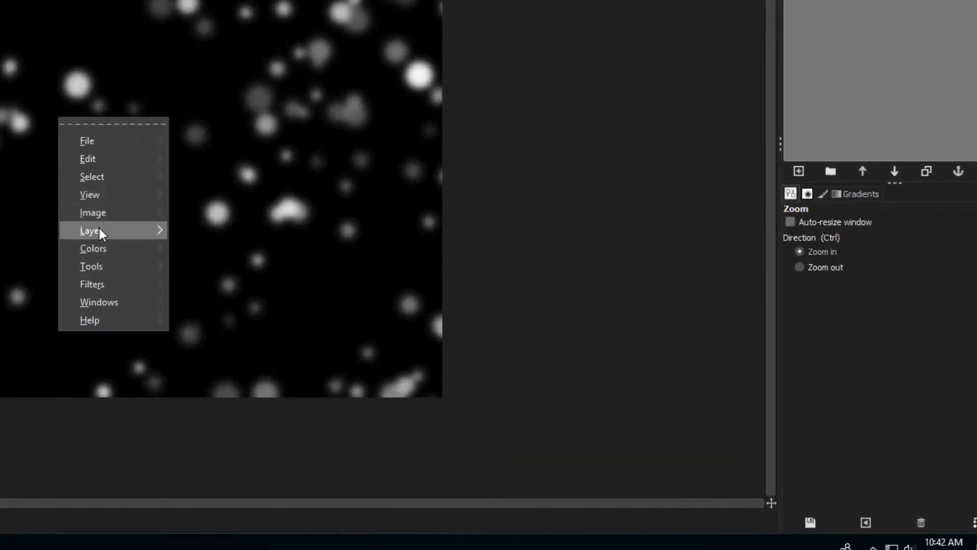
mouse_move(99, 228)
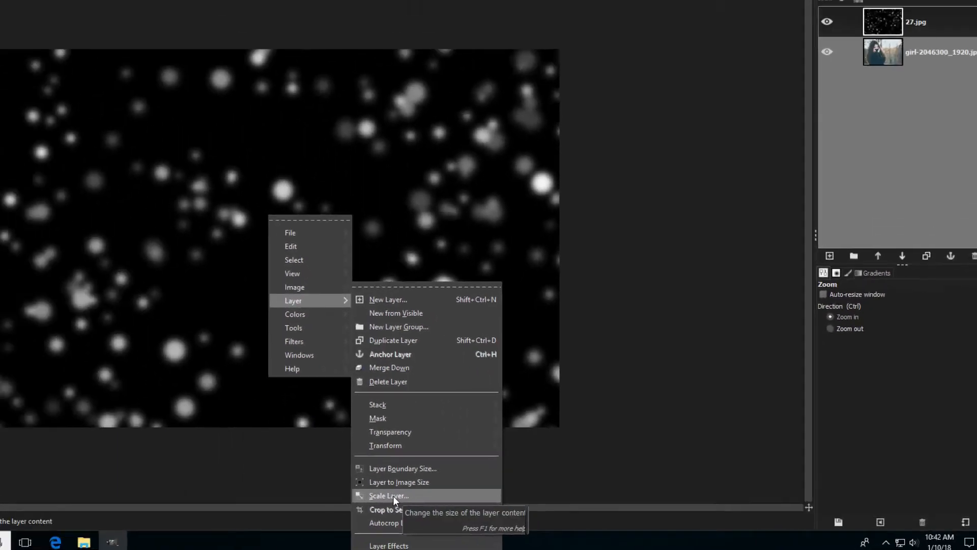
left_click(393, 495)
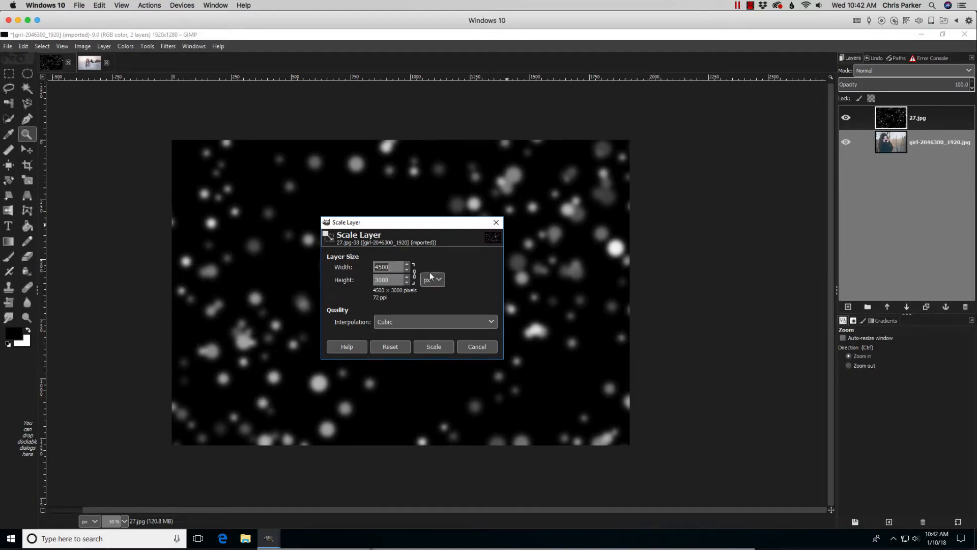
type("2000")
left_click(433, 346)
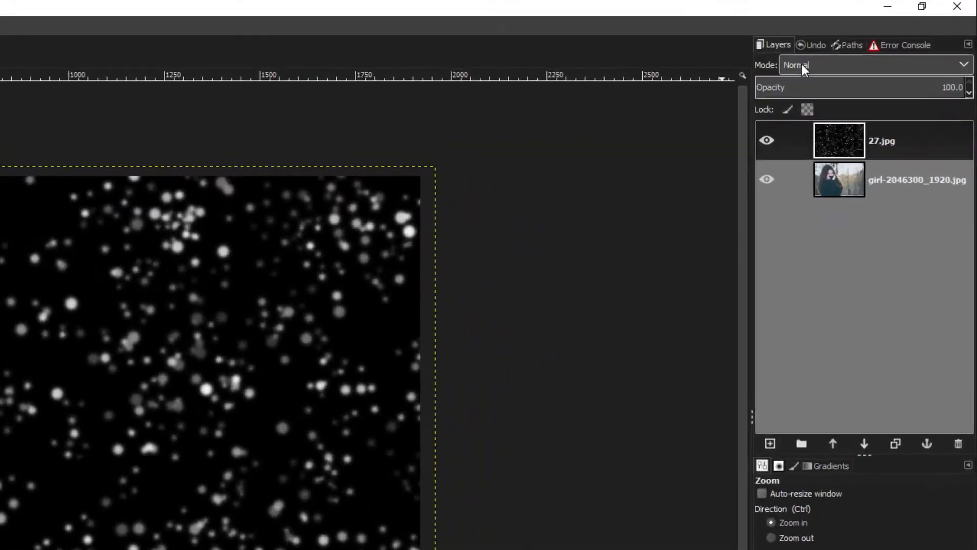
Set the 27.jpg layer's blend mode to Screen and try a lower opacity, ending at 100.
left_click(802, 64)
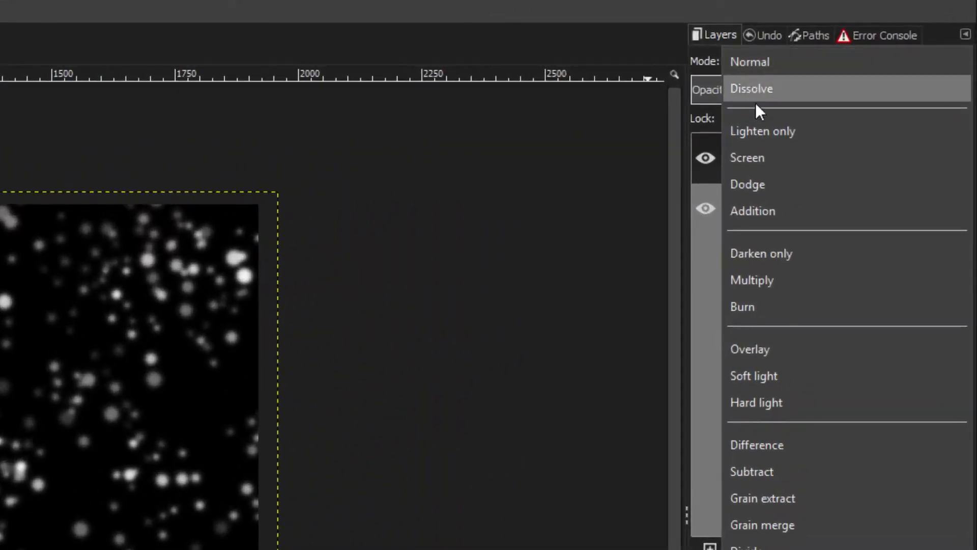
left_click(761, 154)
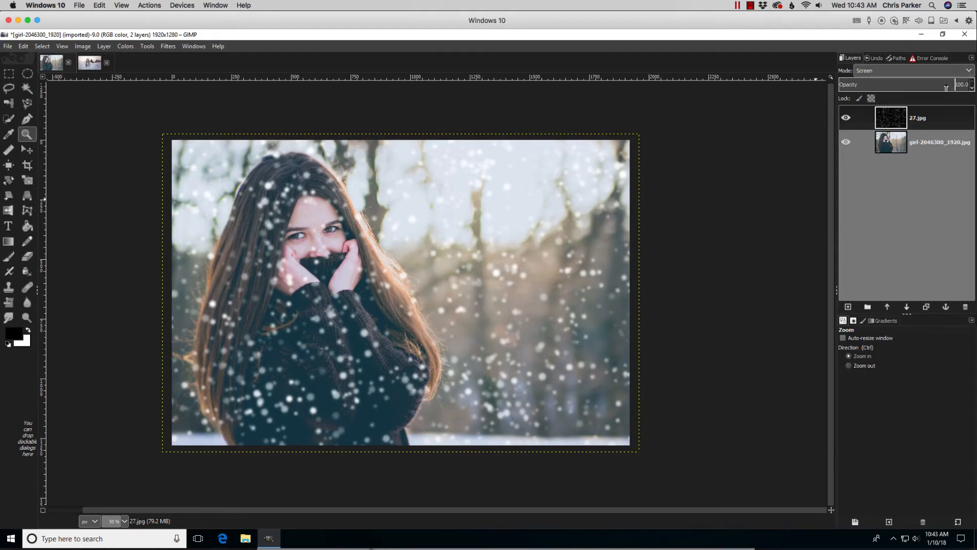
left_click_drag(944, 86, 972, 85)
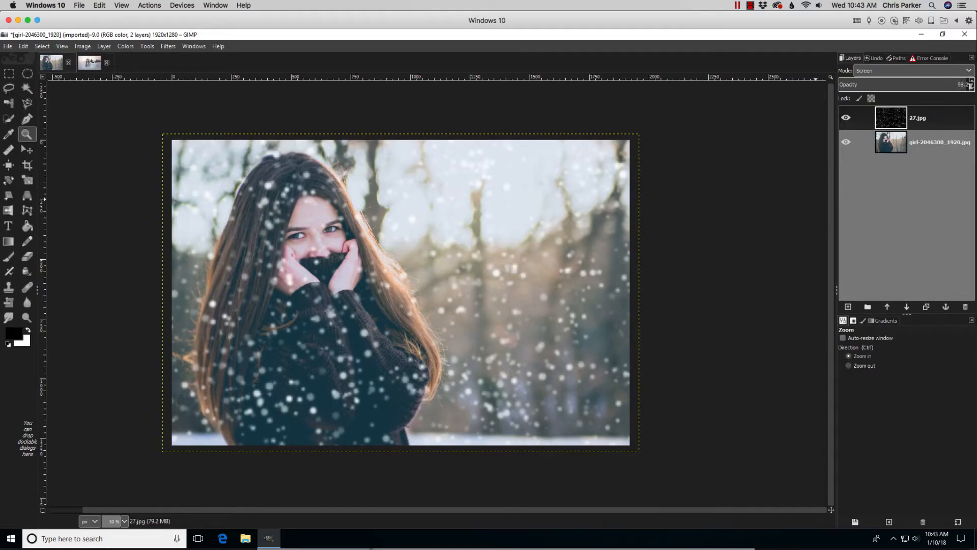
Apply a Gaussian Blur with a slightly increased radius to the 27.jpg snow layer.
left_click(175, 45)
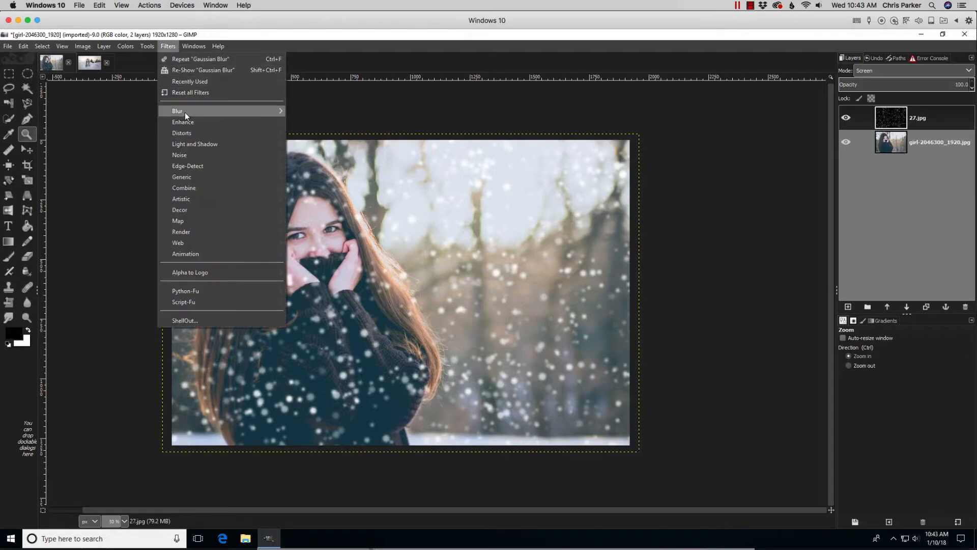
mouse_move(185, 112)
left_click(327, 123)
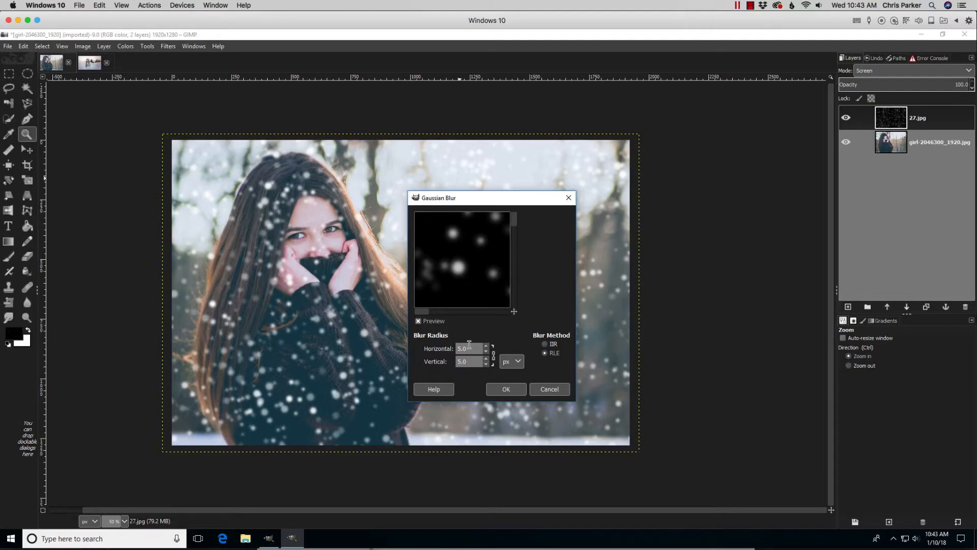
left_click(486, 345)
left_click(497, 388)
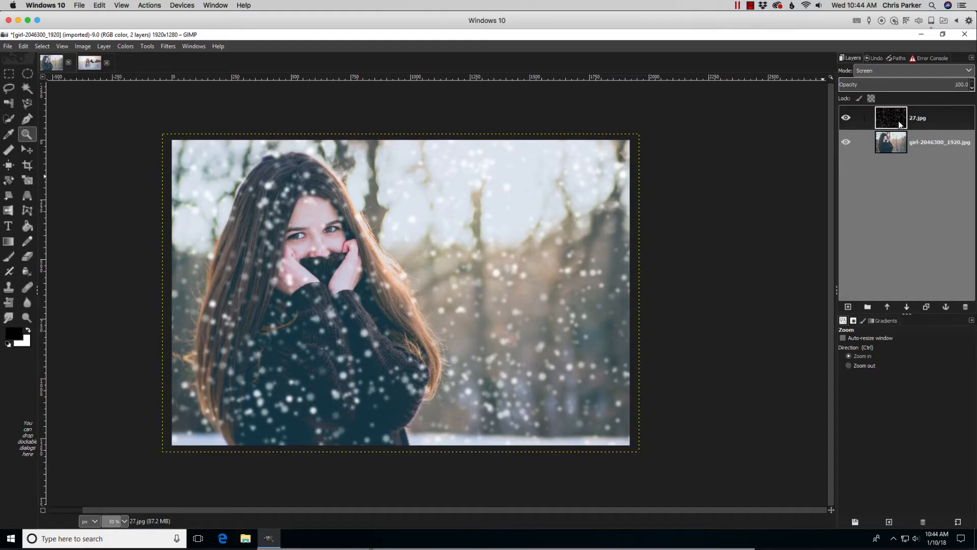
Select the whole canvas and add a White (full opacity) layer mask to the 27.jpg layer.
key("ctrl+a")
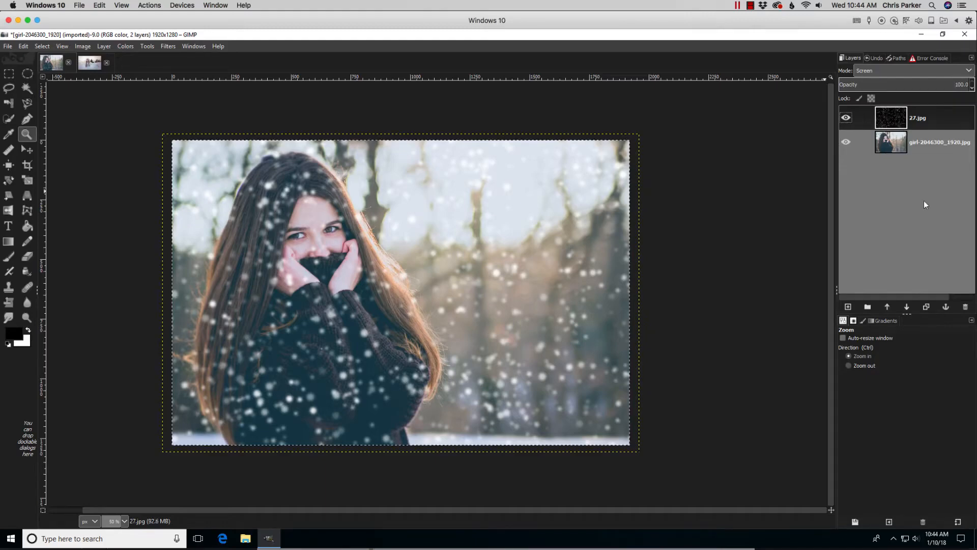
right_click(932, 116)
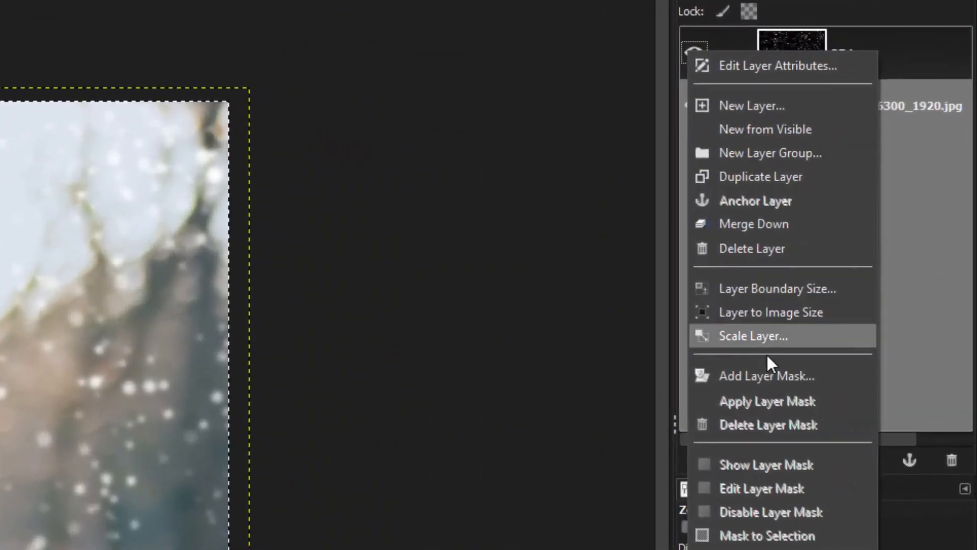
left_click(768, 378)
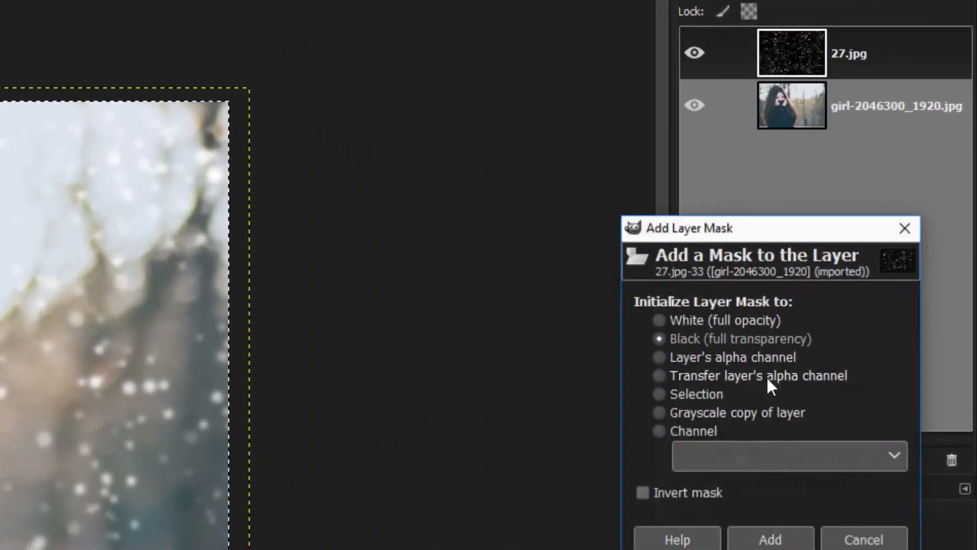
left_click(696, 320)
left_click(758, 538)
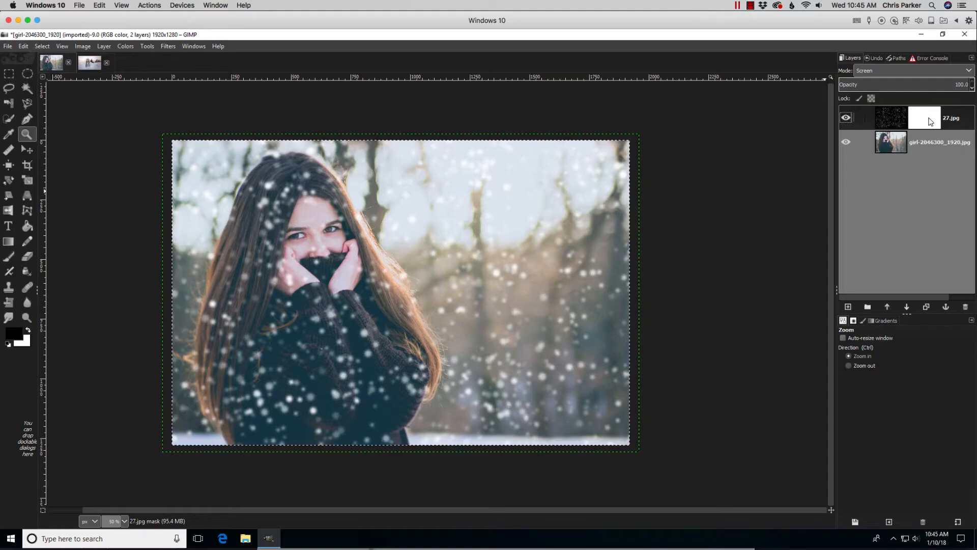
Enlarge the Paintbrush to size 79 and paint black on the 27.jpg layer mask to hide the snow over the girl's face.
key("b")
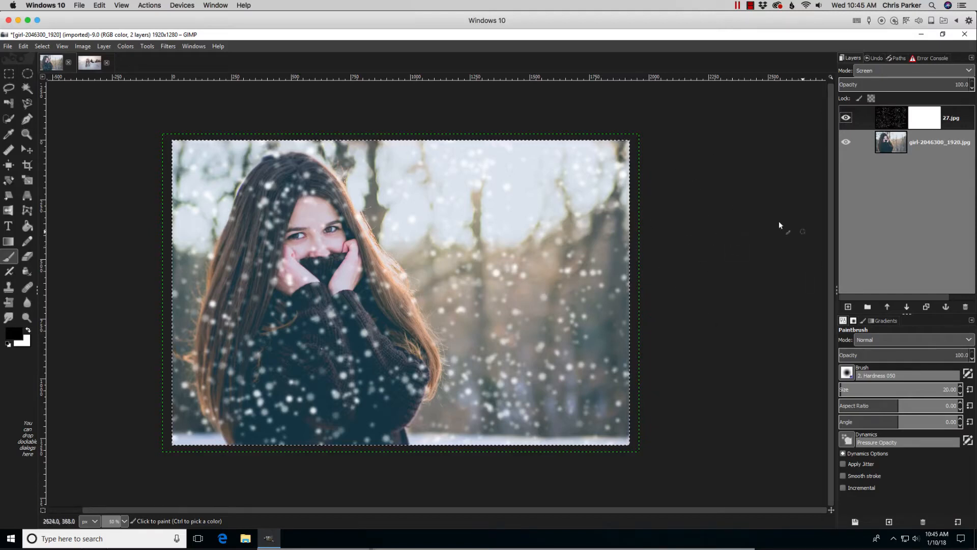
key("bracketright")
key("bracketright")
key("bracketright")
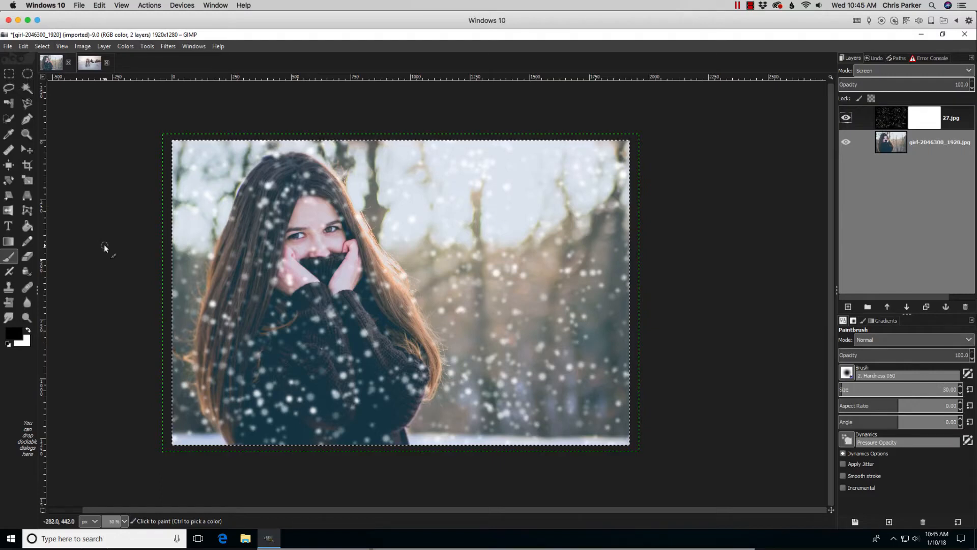
key("bracketright")
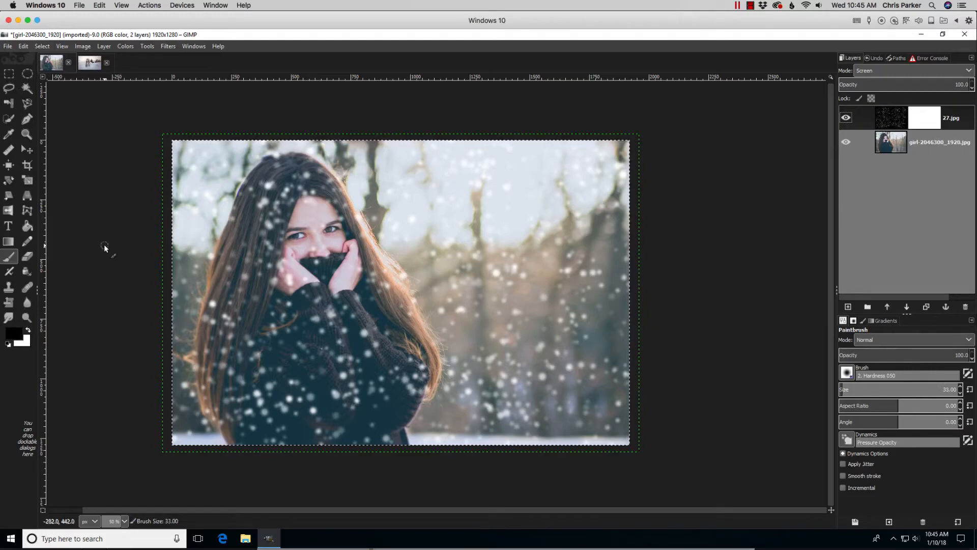
key("bracketright")
key("bracketright")
key("bracketright")
key("bracketright")
key("bracketright")
key("bracketright")
key("bracketright")
key("bracketright")
key("bracketright")
key("bracketright")
key("bracketright")
key("bracketright")
key("bracketright")
key("bracketright")
key("bracketright")
key("bracketright")
key("bracketright")
key("bracketright")
key("bracketright")
mouse_move(341, 230)
left_mouse_down()
mouse_move(302, 199)
mouse_move(313, 213)
mouse_move(293, 253)
left_mouse_up()
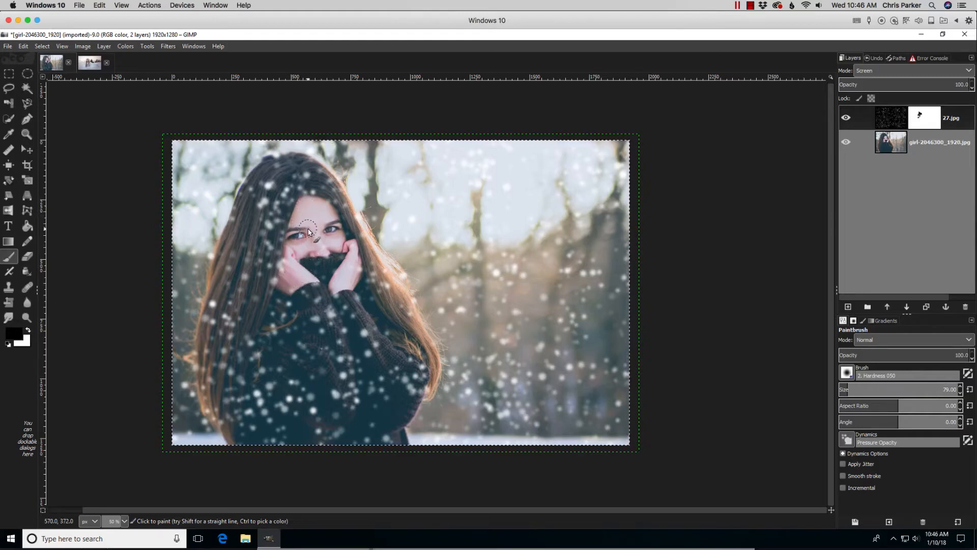
left_click(920, 115)
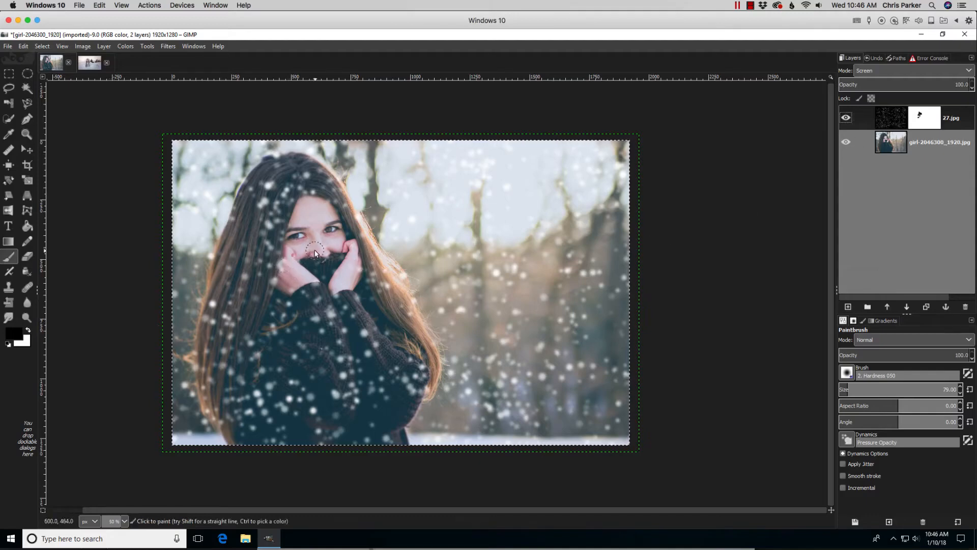
Swap the foreground and background colors so that white is the painting color.
key("x")
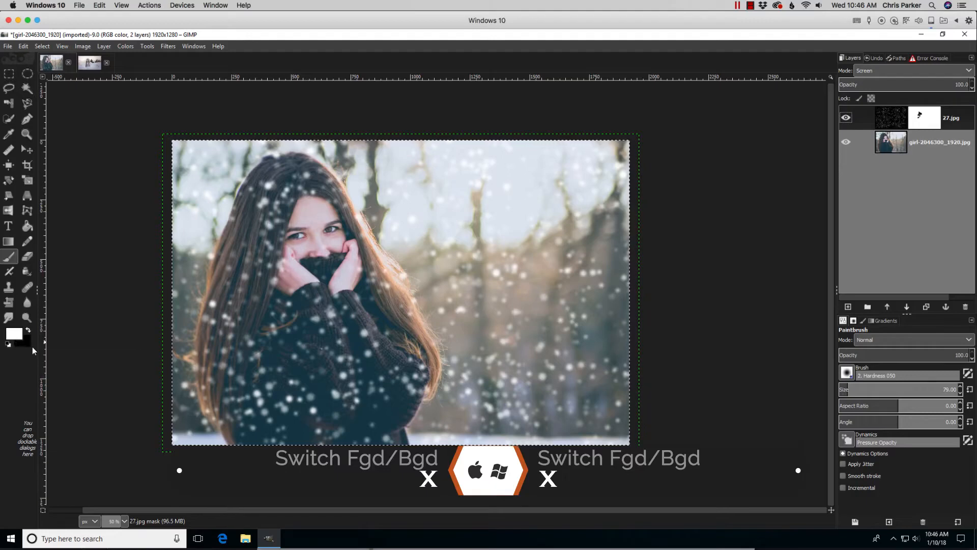
key("x")
key("x")
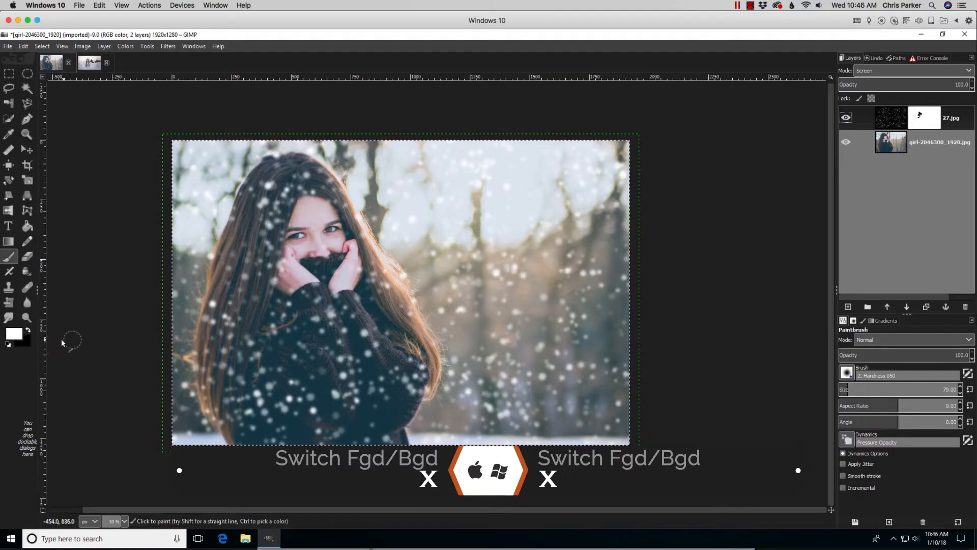
left_click(29, 330)
left_click(28, 330)
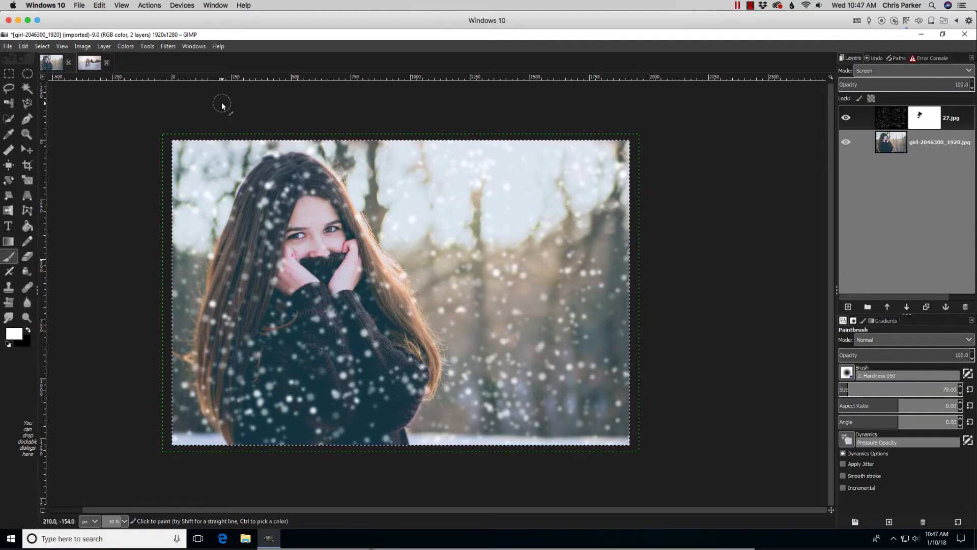
Apply a linear Motion Blur with length 52 and angle 83 to the 27.jpg layer mask.
left_click(166, 45)
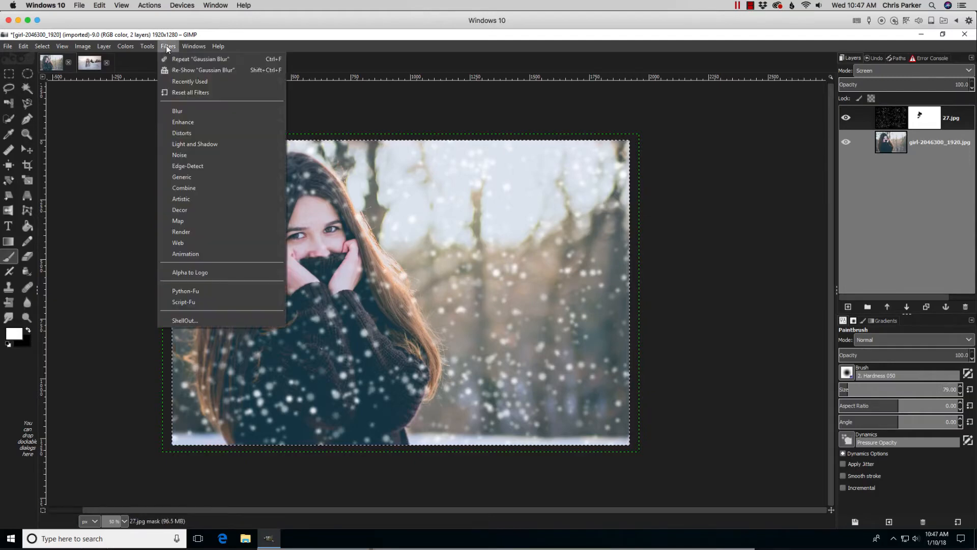
mouse_move(187, 111)
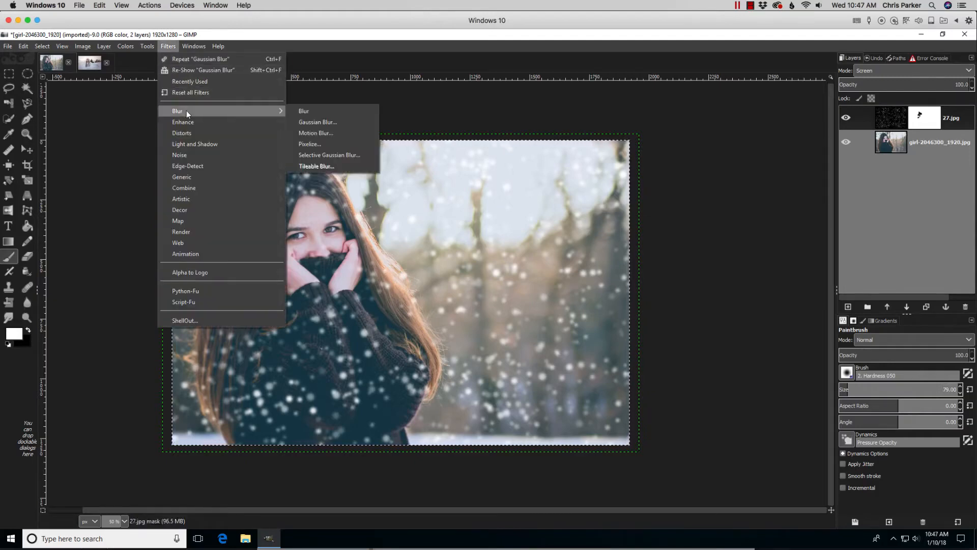
left_click(303, 133)
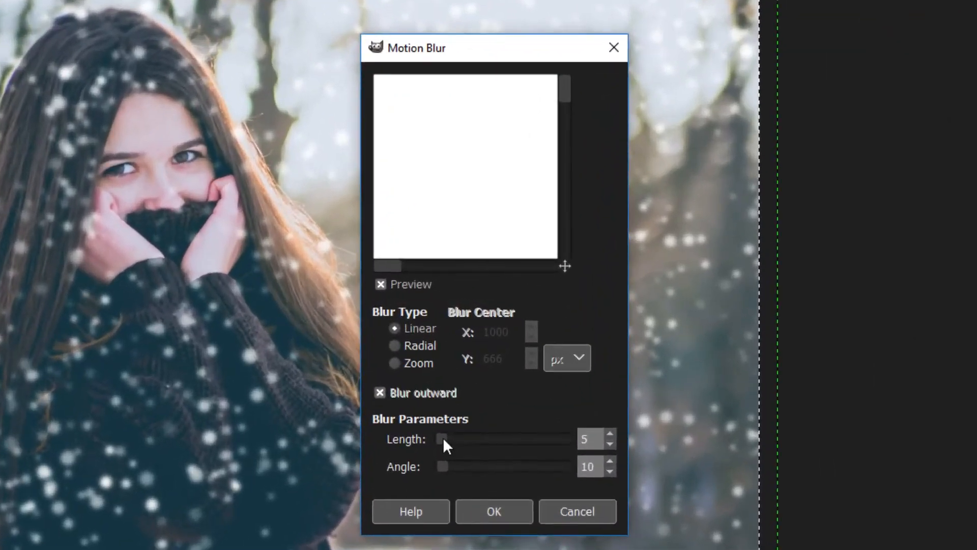
mouse_move(442, 439)
left_mouse_down()
mouse_move(456, 440)
mouse_move(445, 463)
mouse_move(486, 465)
mouse_move(452, 453)
left_mouse_up()
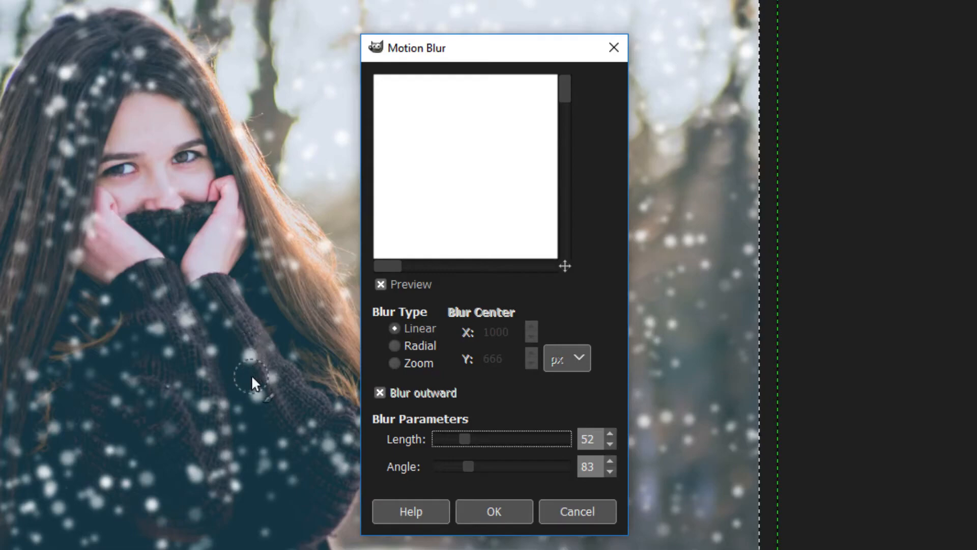
left_click(498, 509)
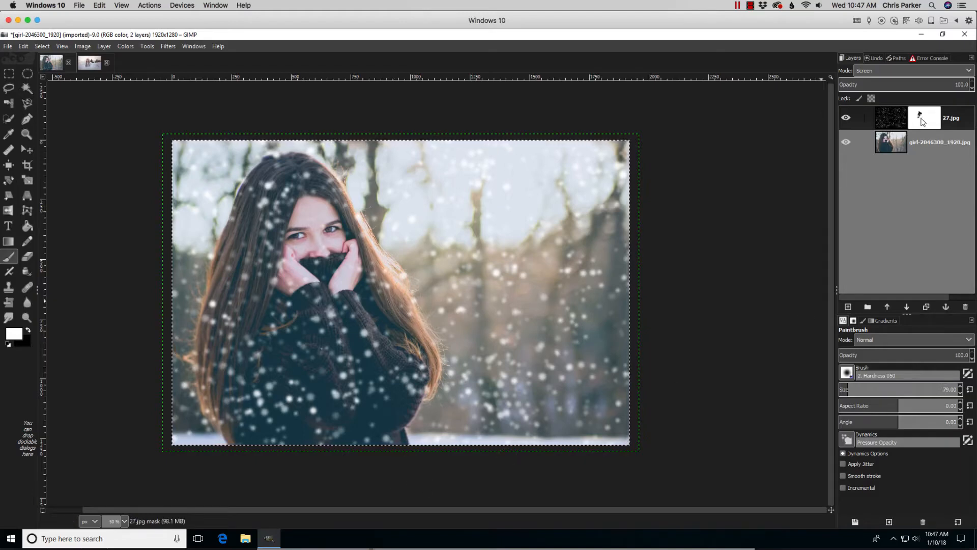
Select the 27.jpg snow image instead of its mask and apply a linear Motion Blur with length 52 to it.
left_click(893, 119)
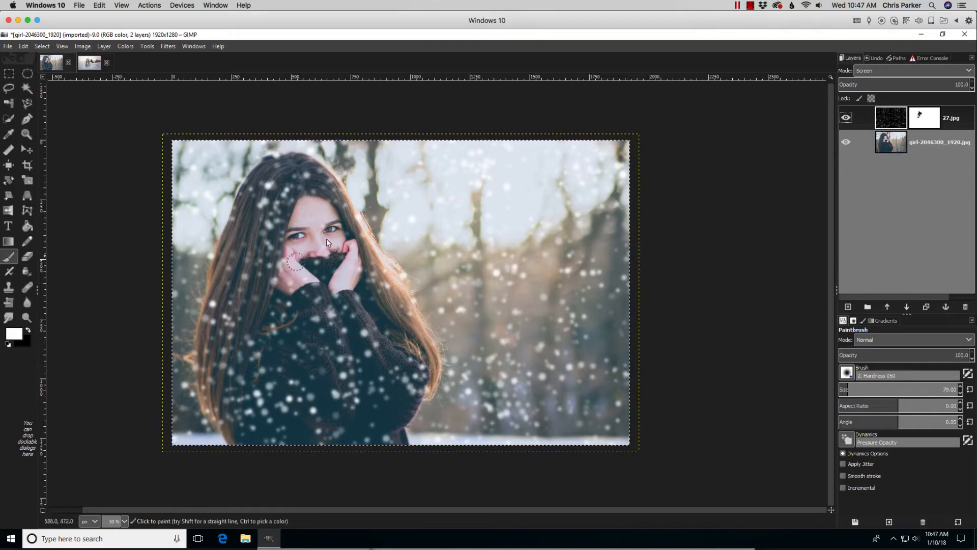
left_click(168, 46)
mouse_move(182, 108)
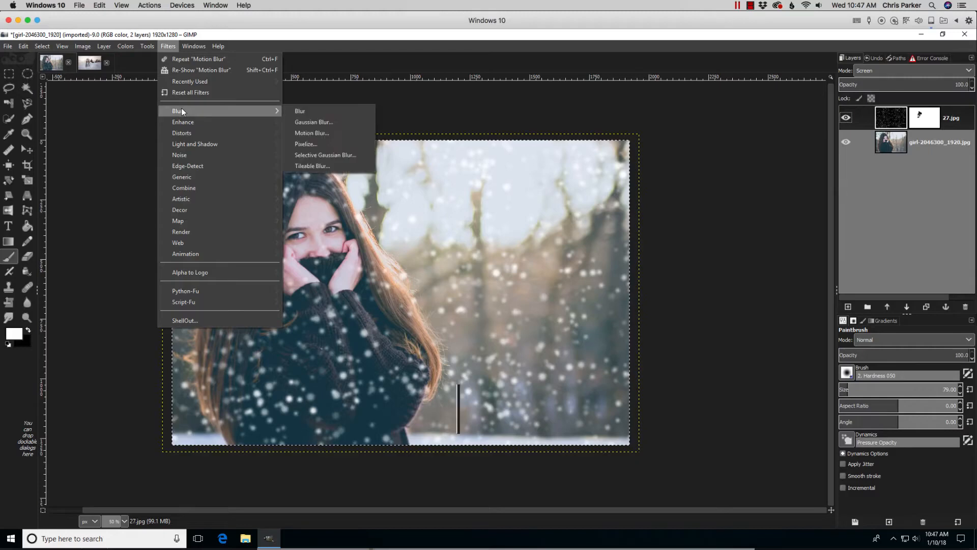
left_click(313, 133)
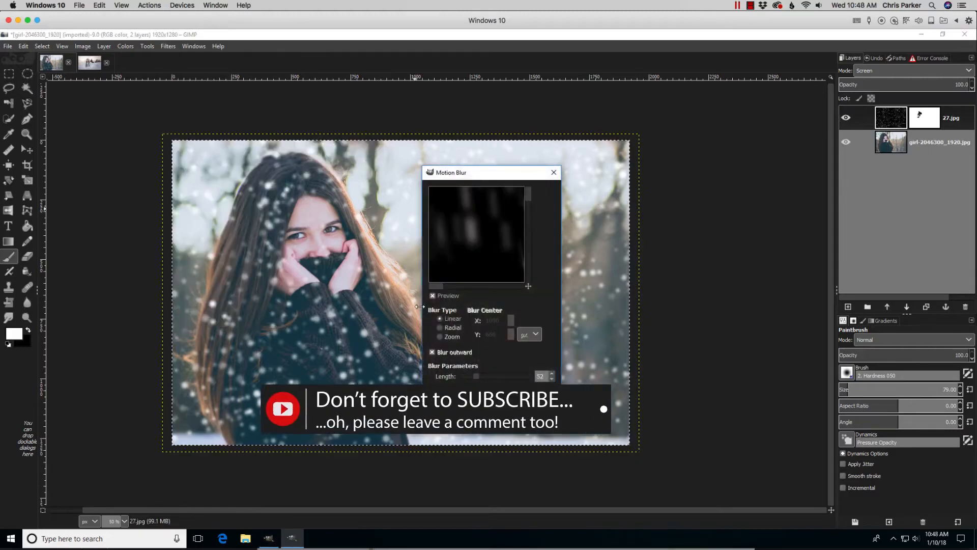
left_click(494, 412)
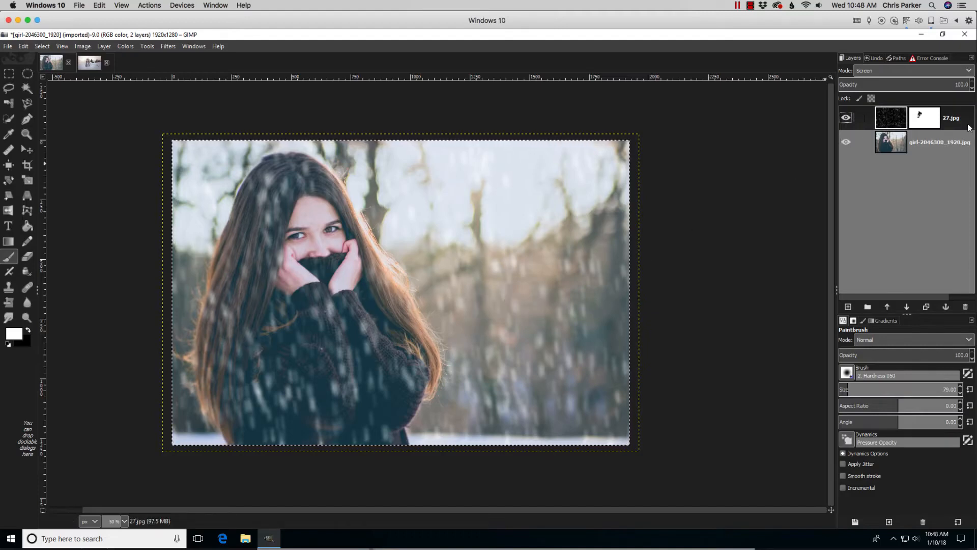
Save the image to the Desktop as girl-2046300_1920.xcf, and delete the 27.jpg snow layer.
key("ctrl+s")
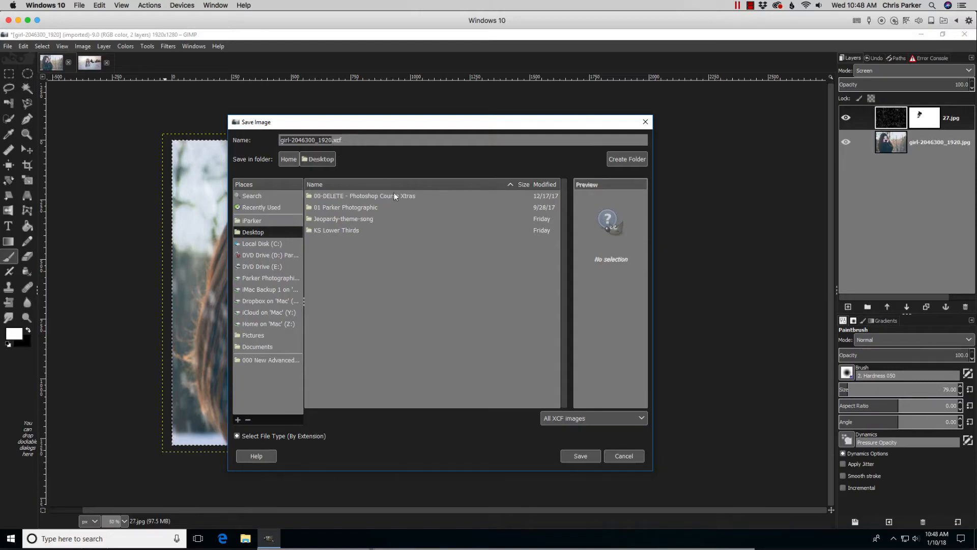
left_click(576, 453)
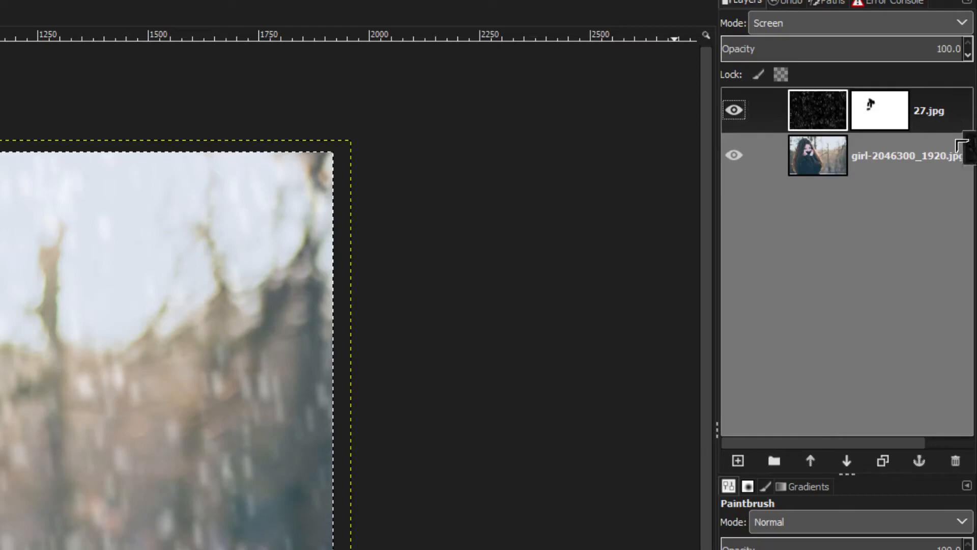
left_click(955, 462)
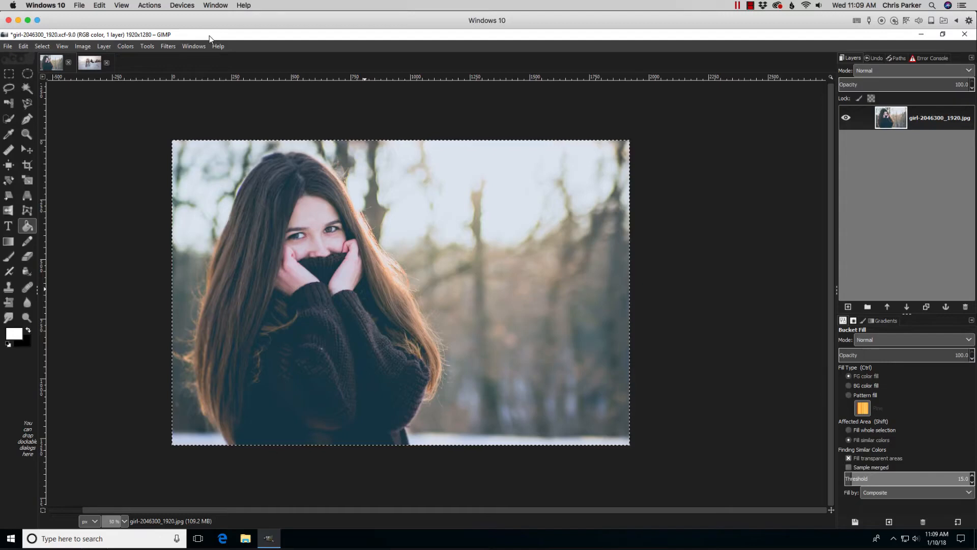
Create a new 800 × 800 px RGB image filled with Transparency.
key("shift+ctrl+j")
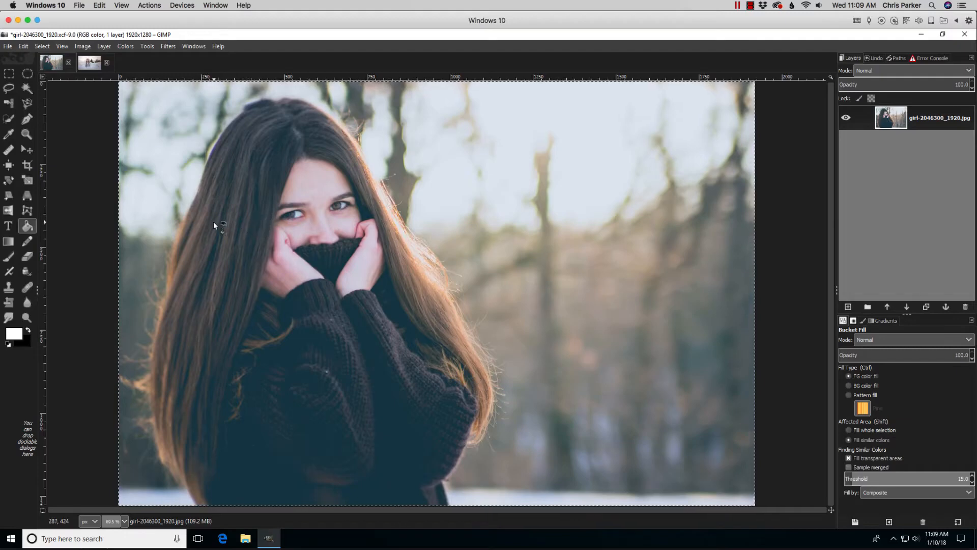
left_click(8, 47)
left_click(15, 60)
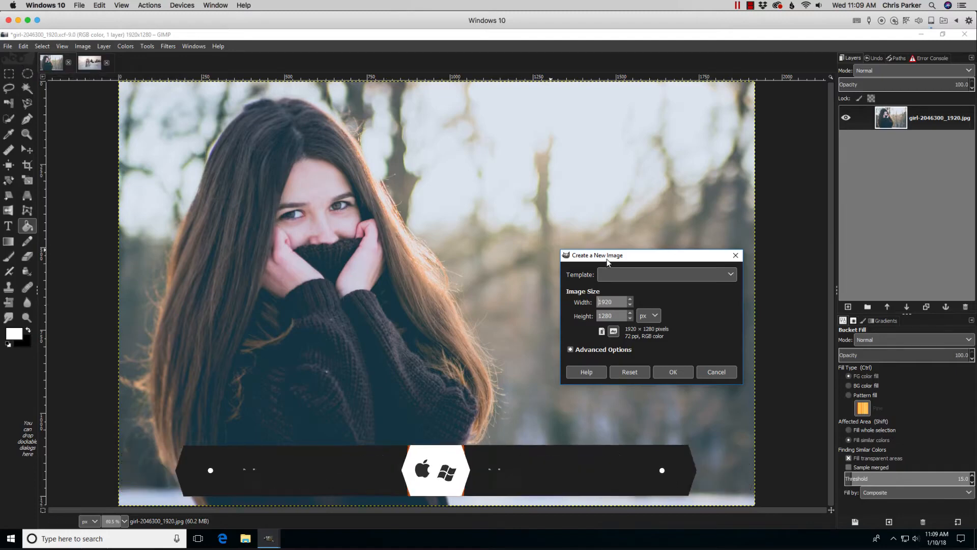
left_click_drag(612, 257, 419, 209)
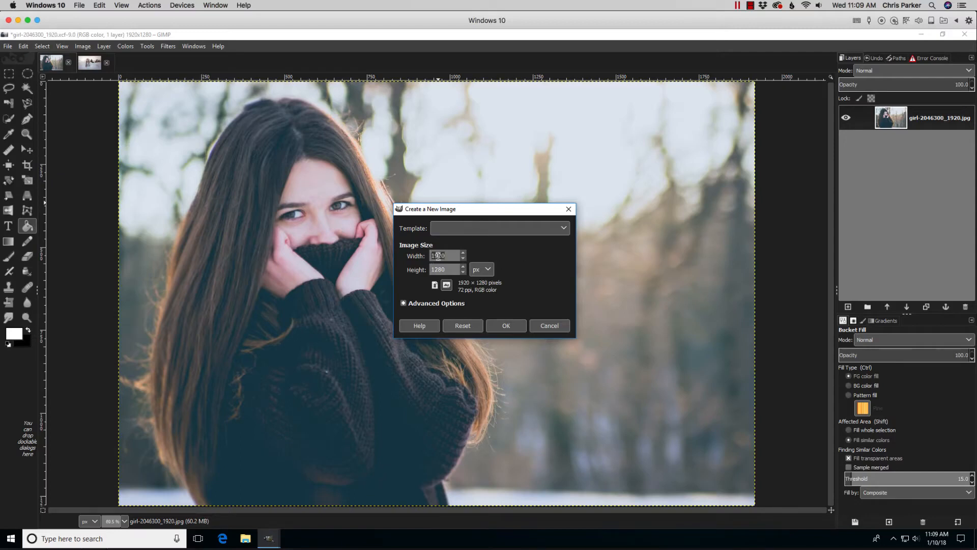
type("800")
left_click(440, 270)
type("800")
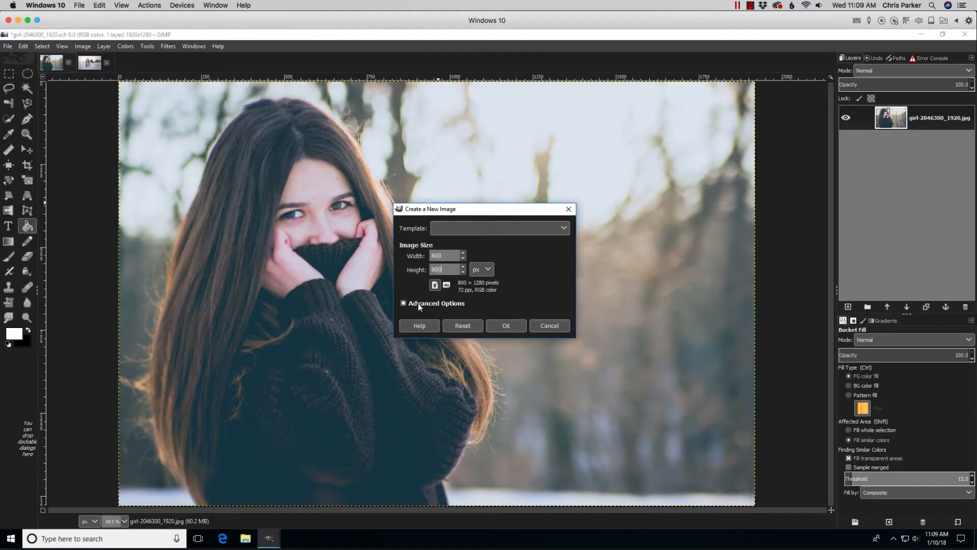
left_click(418, 304)
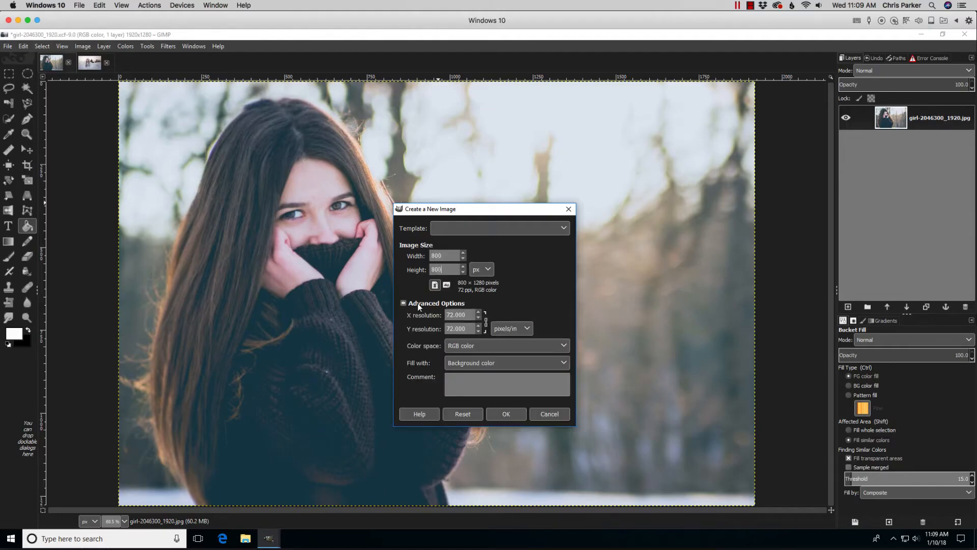
left_click(472, 363)
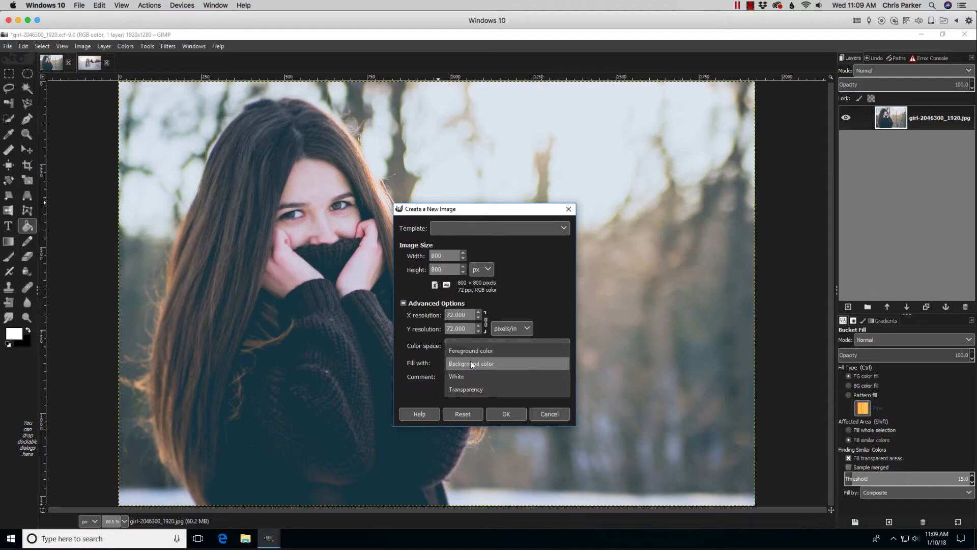
left_click(472, 386)
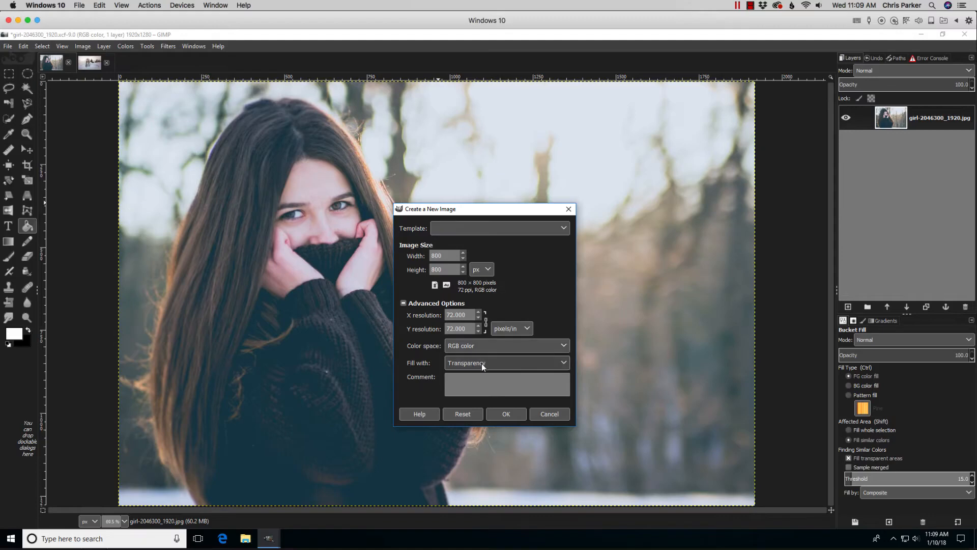
left_click(510, 414)
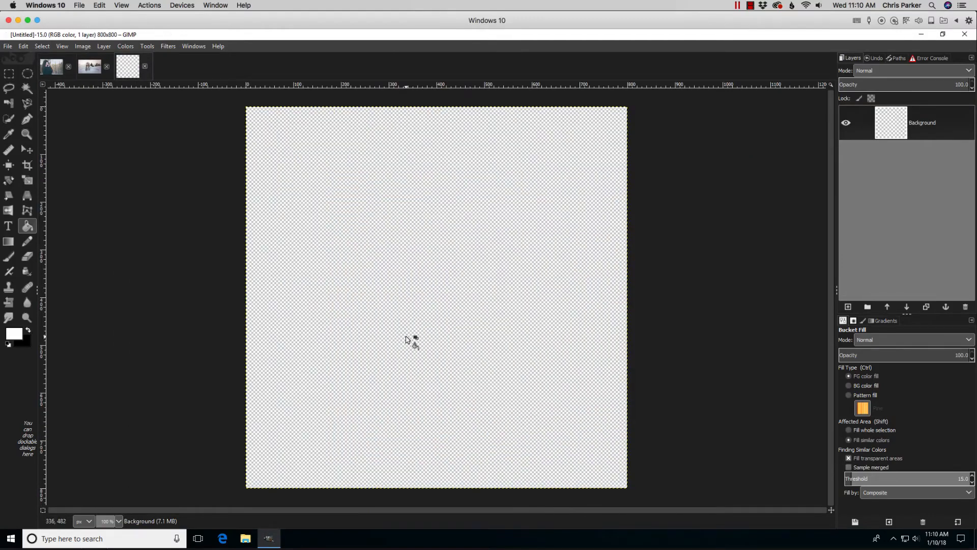
Set the Paintbrush size to 321.96 and its dynamics to Basic Dynamics.
key("p")
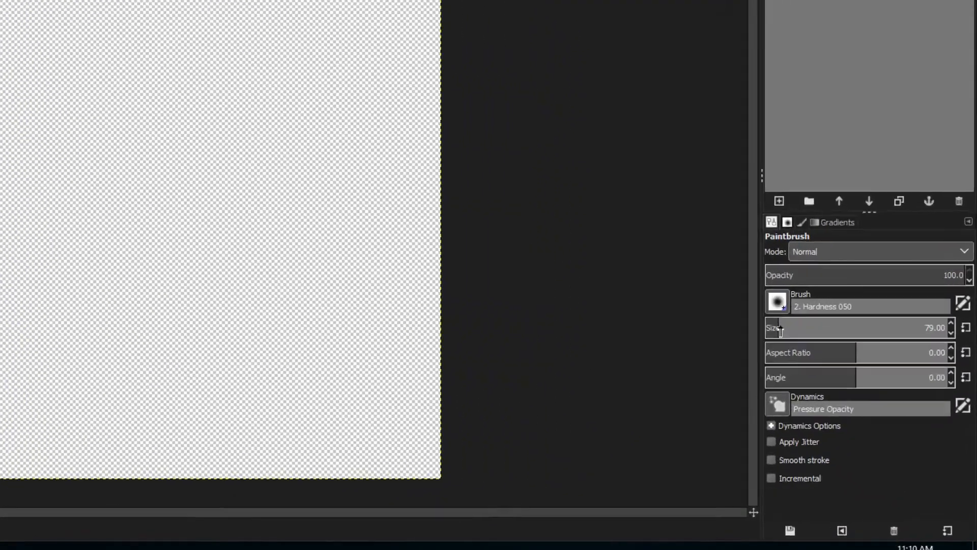
left_click_drag(845, 390, 873, 391)
left_click_drag(777, 283, 781, 282)
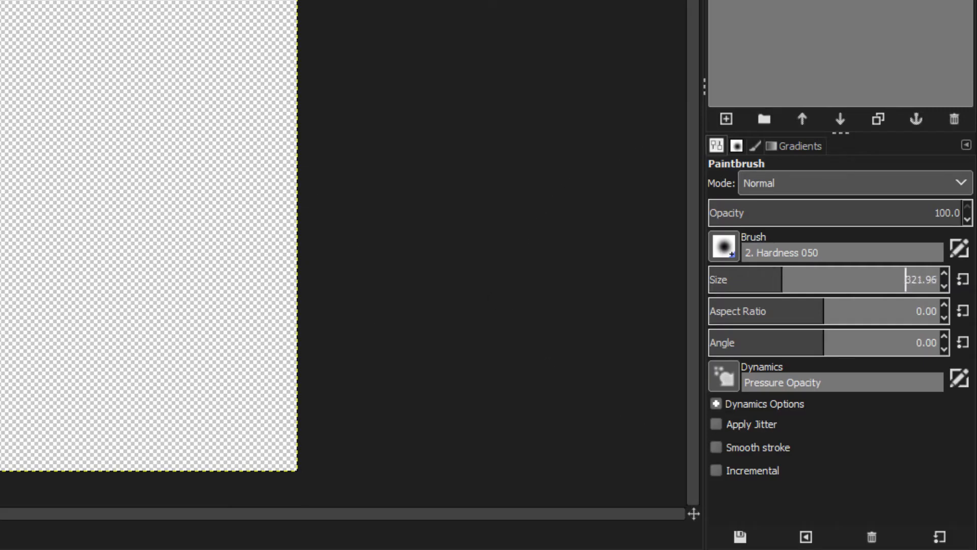
left_click(725, 375)
scroll(739, 240, "up", 6)
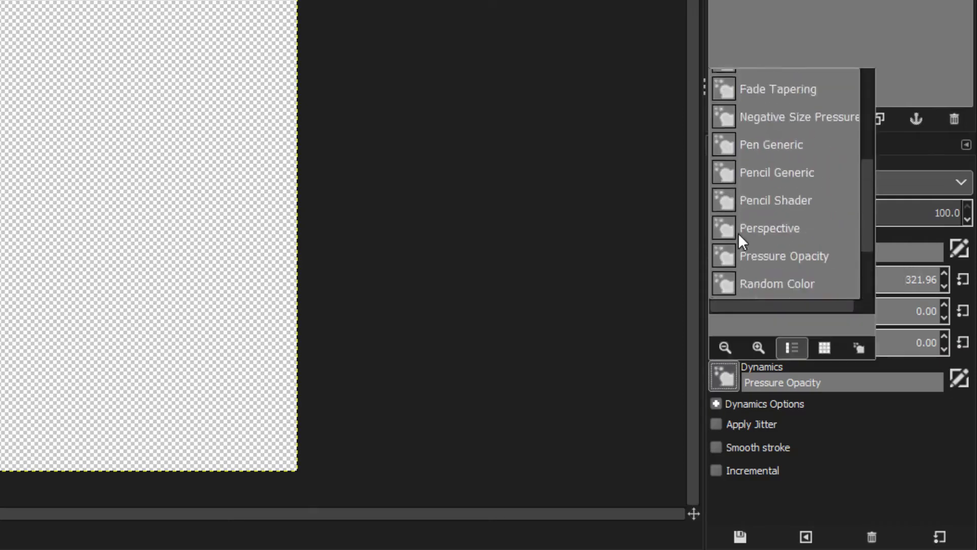
left_click(764, 139)
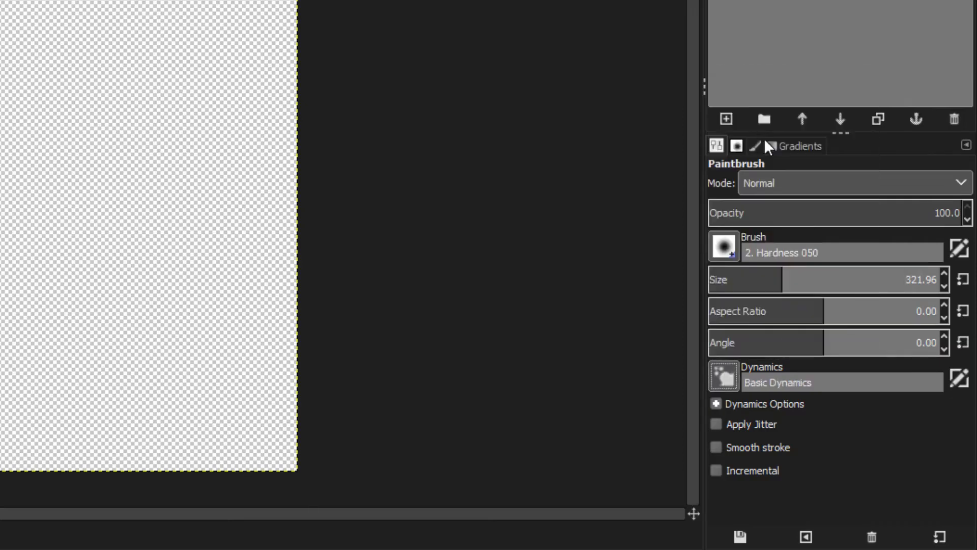
Choose the 2. Hardness 100 brush and paint one large white dot in the lower-left area of the canvas.
left_click(724, 246)
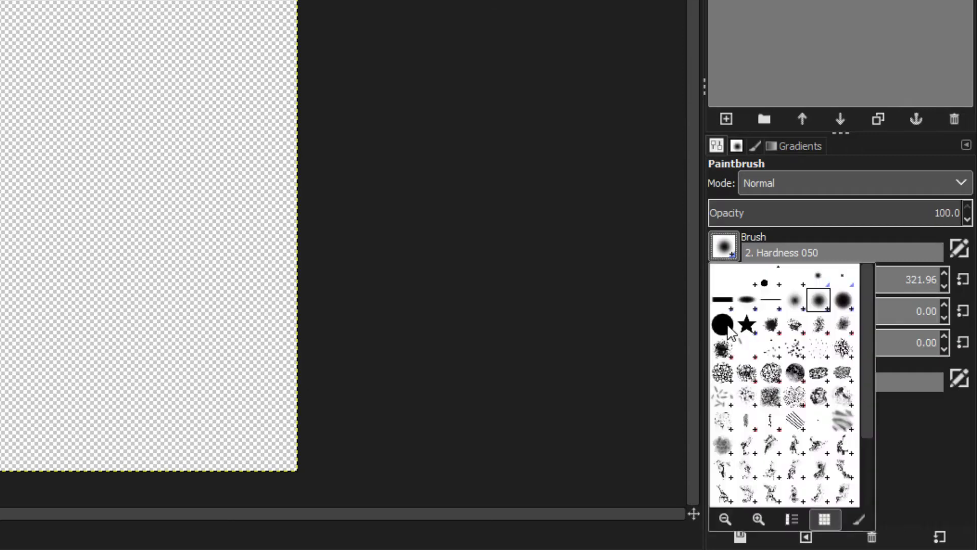
left_click(719, 324)
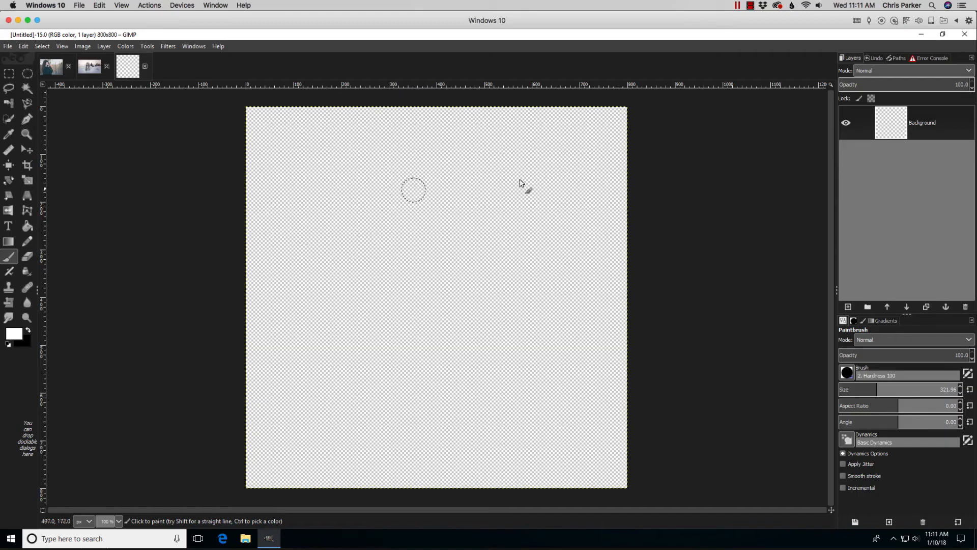
left_click(322, 412)
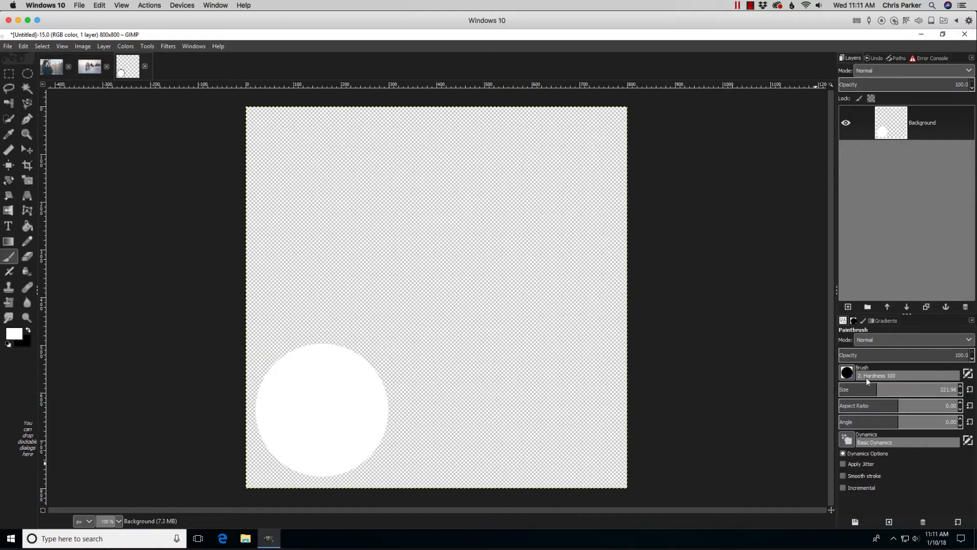
Reduce the brush size to about 109 and paint a smaller white dot in the upper-right area of the canvas.
left_click_drag(866, 389, 855, 391)
left_click_drag(855, 391, 857, 391)
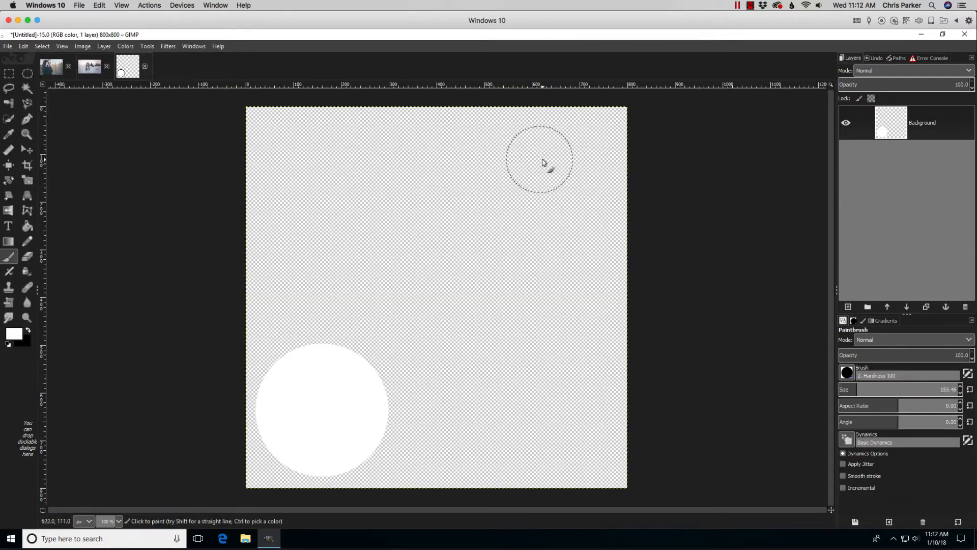
left_click(853, 390)
left_click_drag(853, 390, 851, 390)
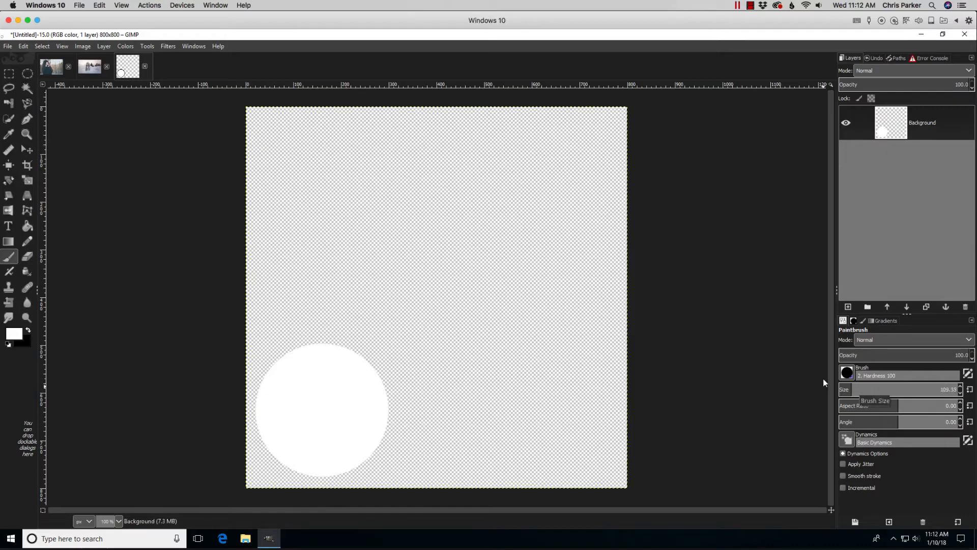
left_click(553, 140)
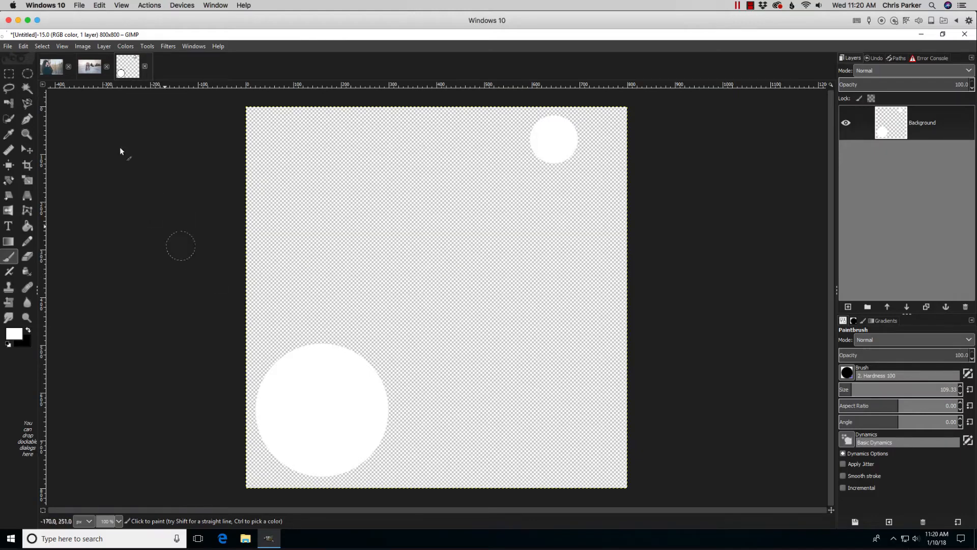
Start exporting the white-dot image with the name Snow5 and the file type GIMP brush (gbr).
left_click(9, 46)
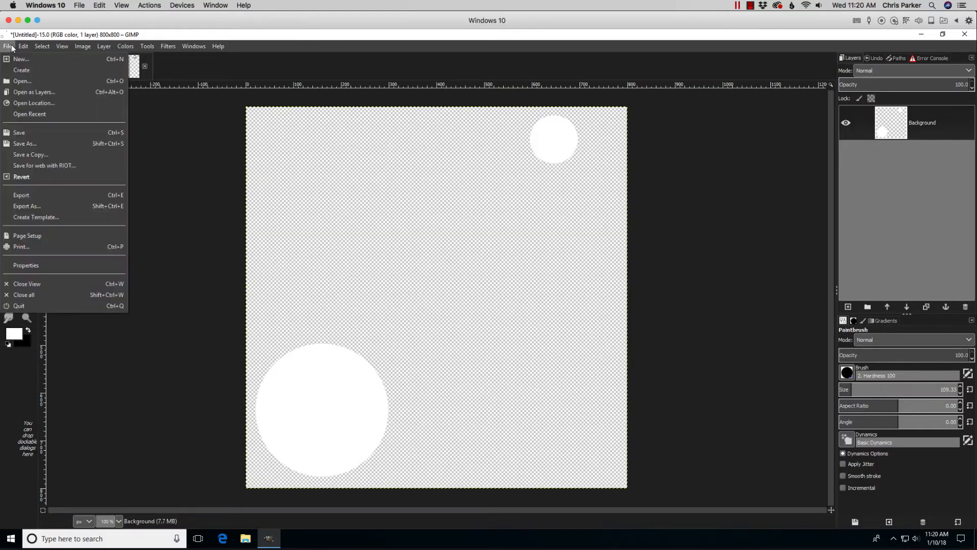
left_click(35, 206)
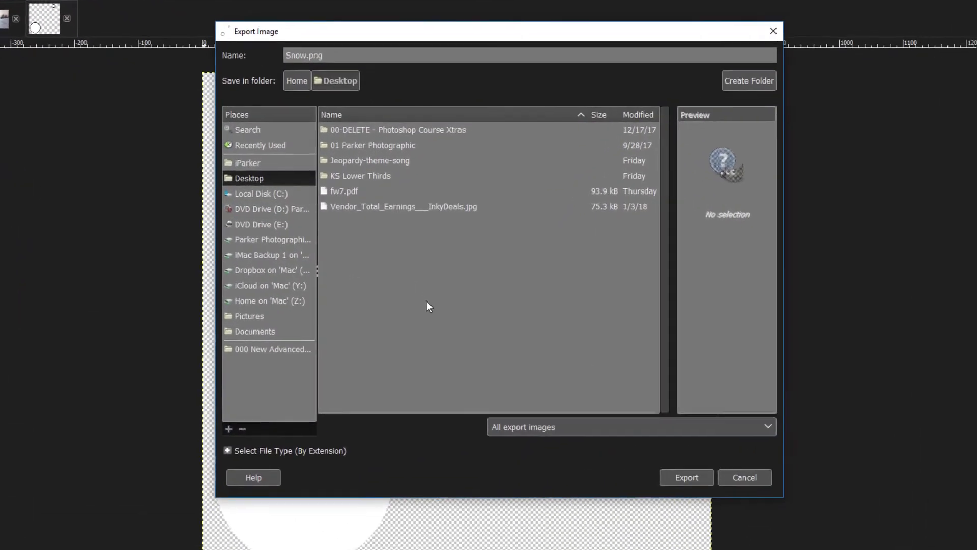
type("5")
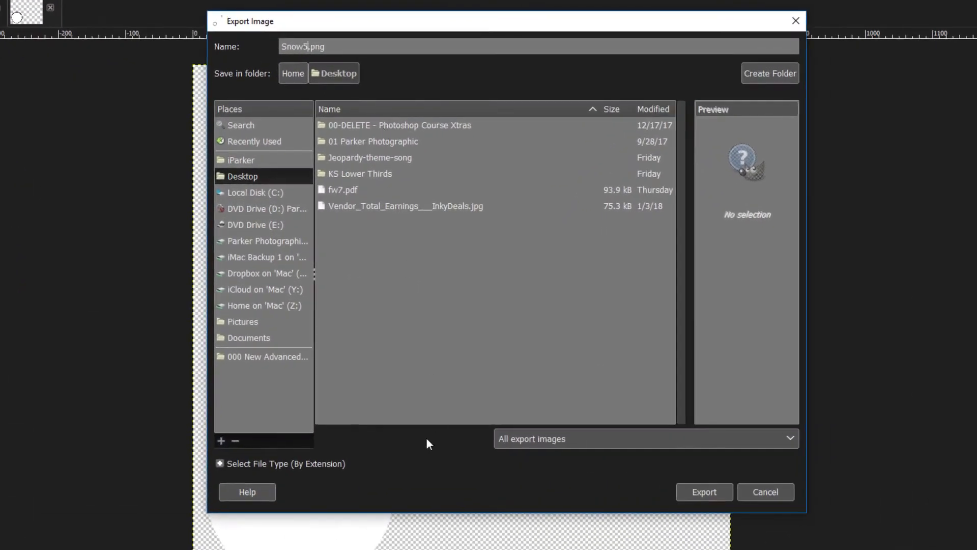
left_click(220, 462)
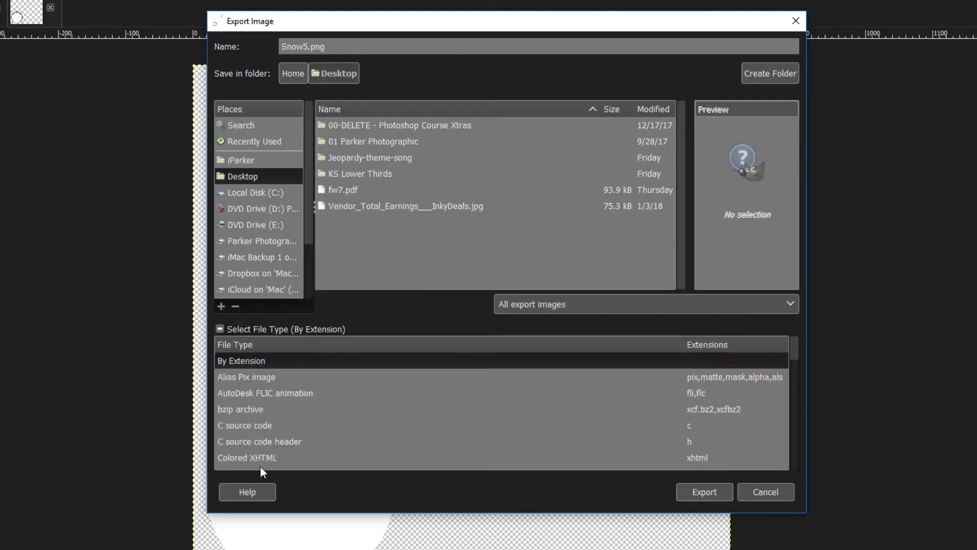
left_click(220, 329)
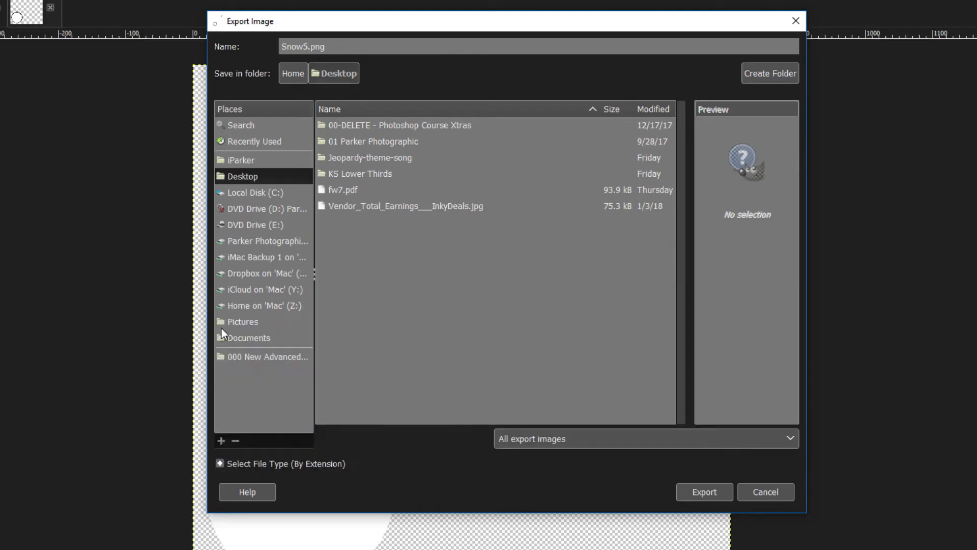
left_click(219, 463)
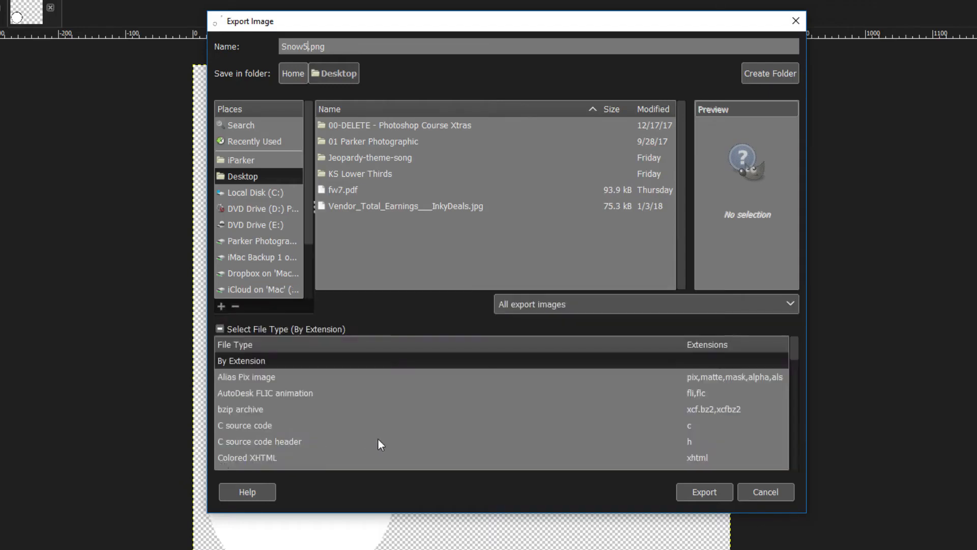
scroll(378, 438, "down", 3)
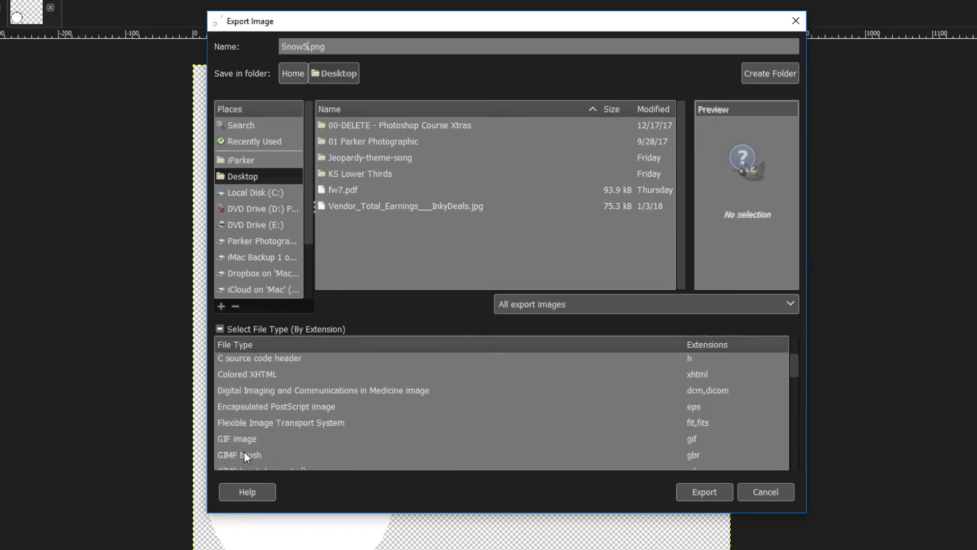
left_click(244, 455)
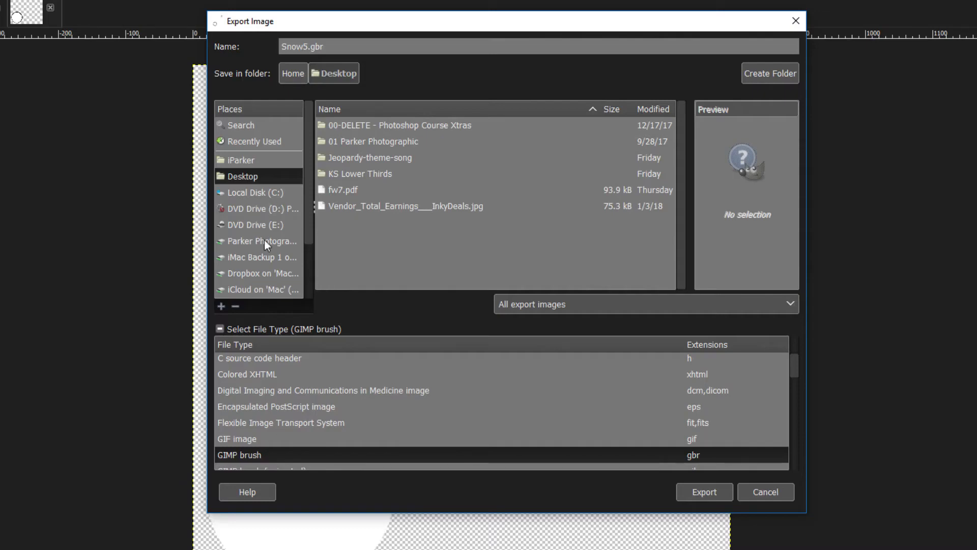
Export Snow5.gbr into the brushes folder inside the user profile's .gimp-2.8 folder on Local Disk (C:), keeping the default brush spacing and description.
left_click(261, 194)
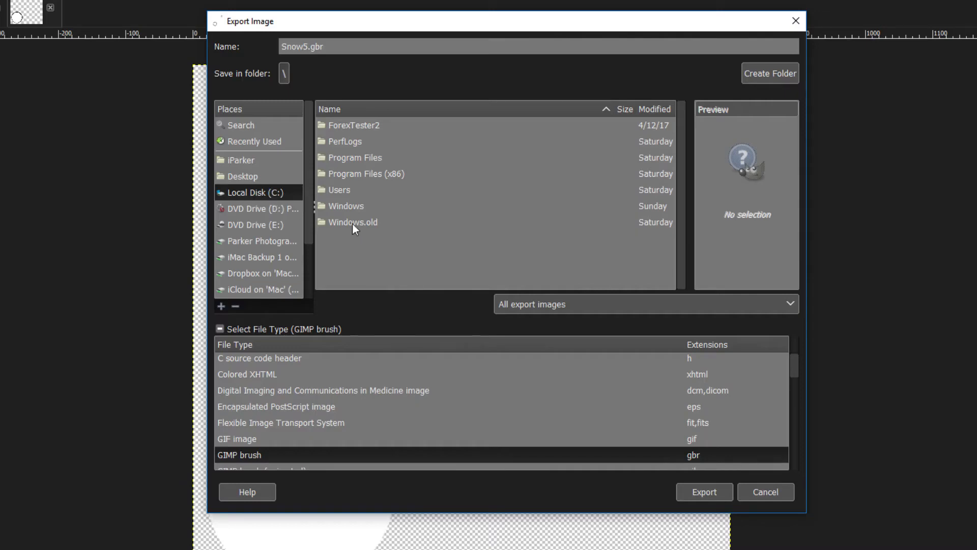
double_click(337, 189)
double_click(337, 126)
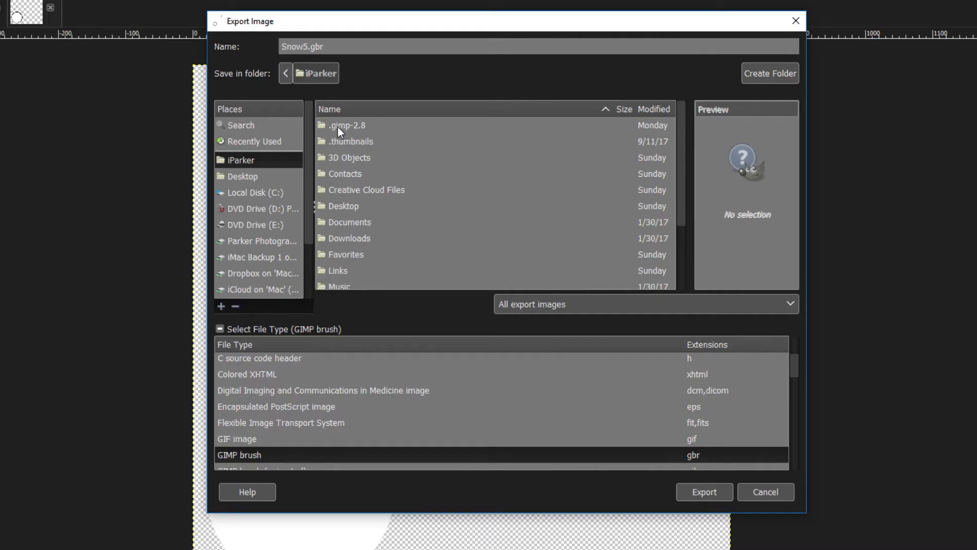
double_click(347, 127)
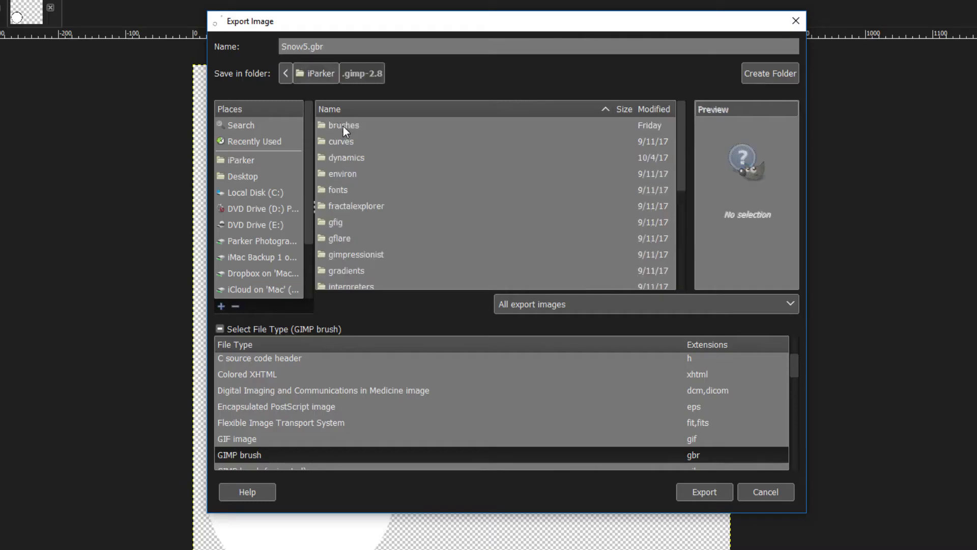
double_click(343, 126)
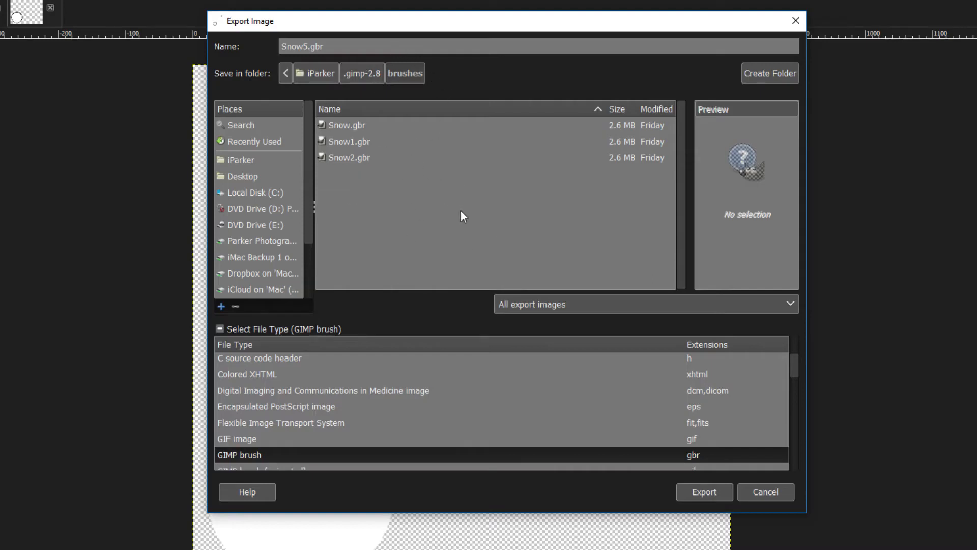
left_click(701, 491)
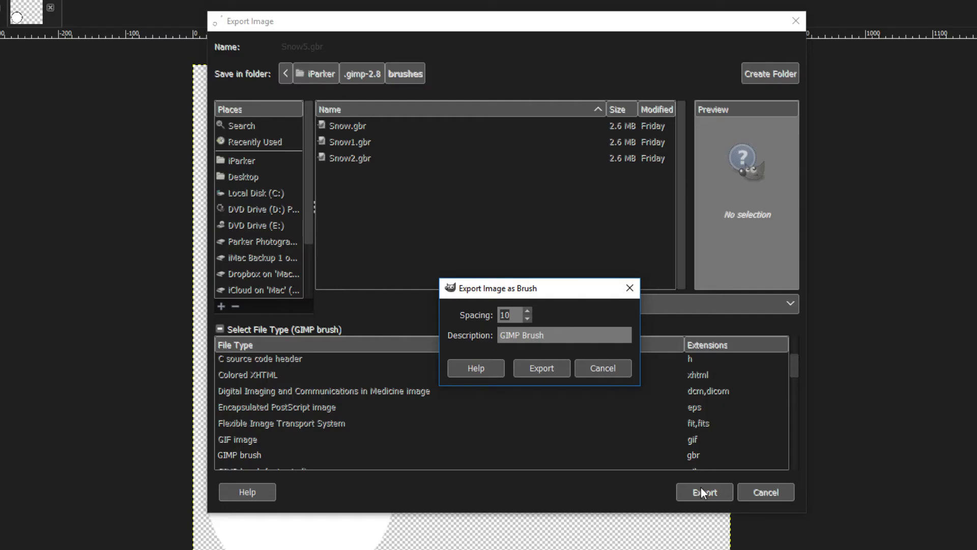
left_click(547, 365)
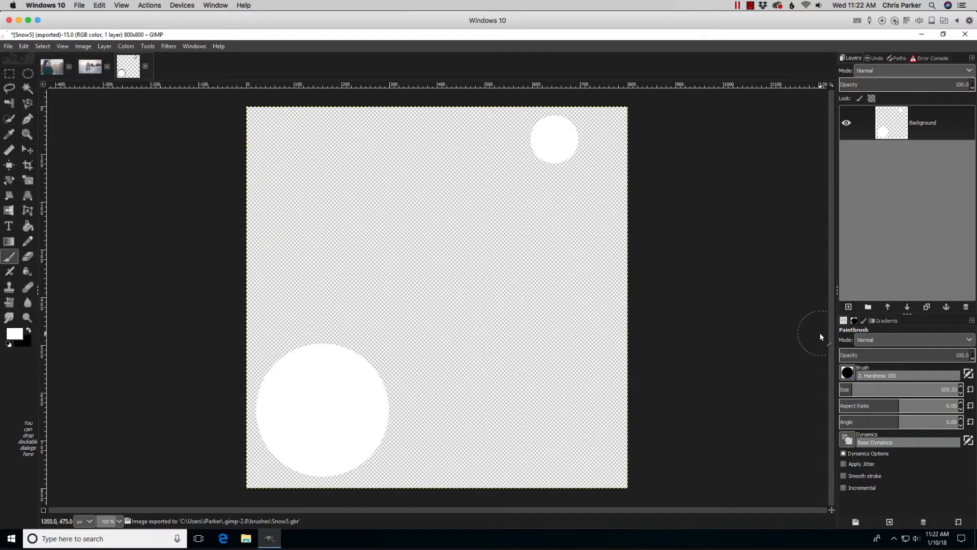
Refresh the brush collection and select the newly exported 800 × 800 GIMP Brush.
left_click(855, 319)
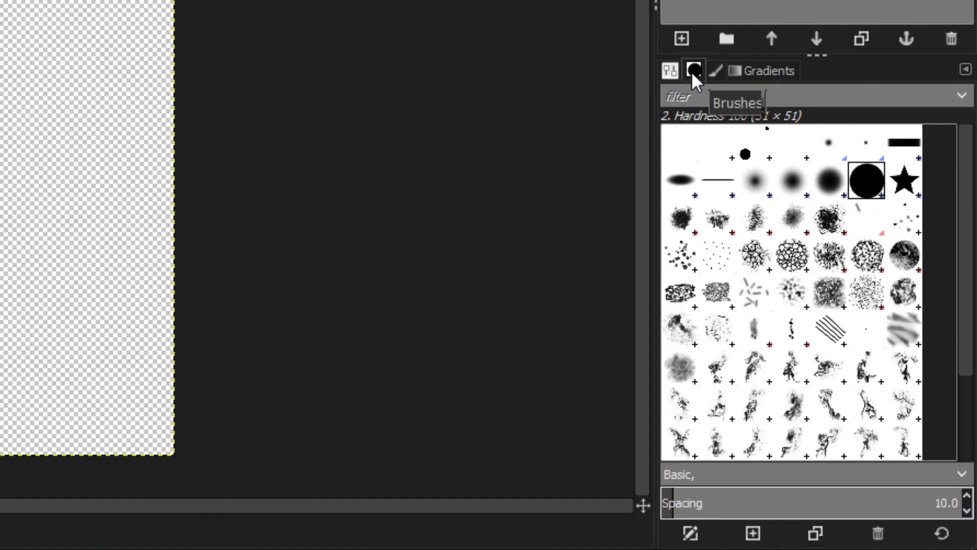
left_click(944, 534)
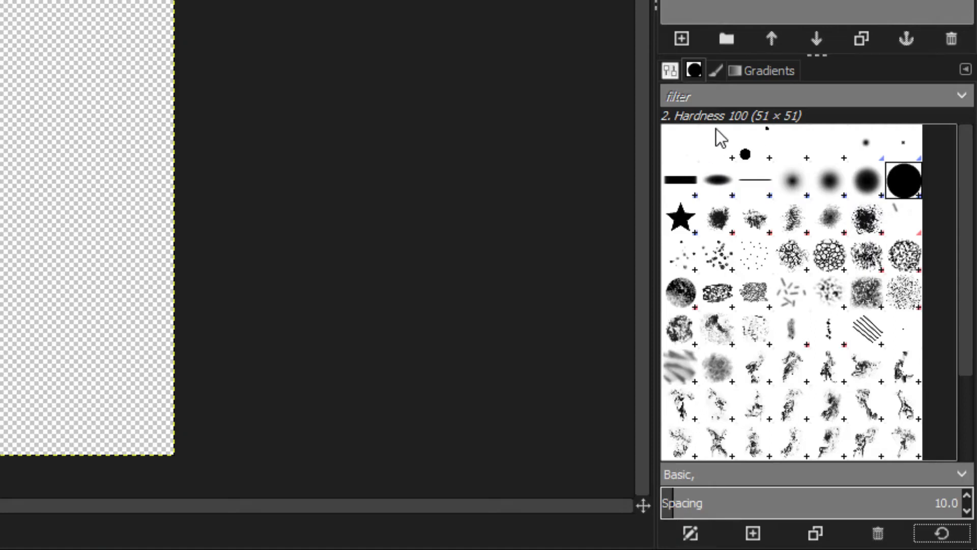
left_click(727, 158)
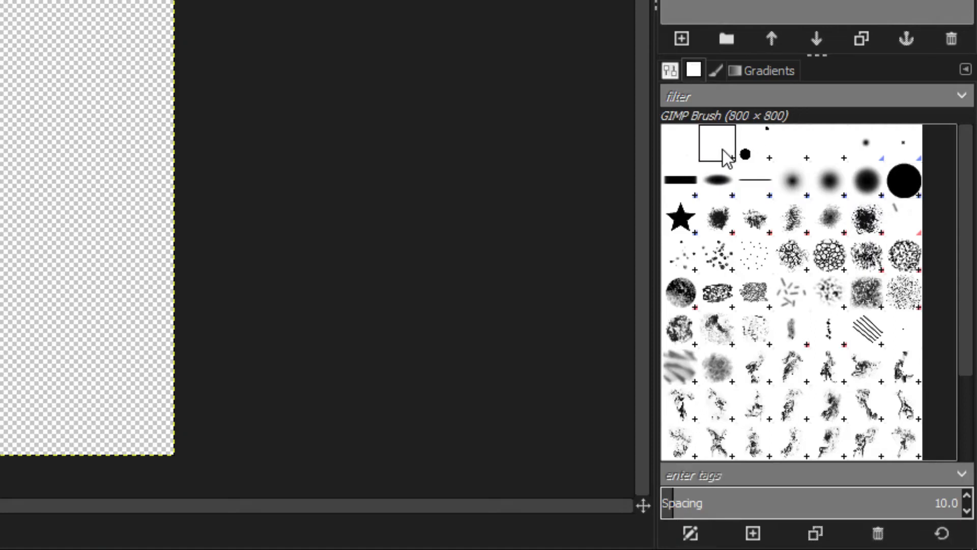
left_click(677, 146)
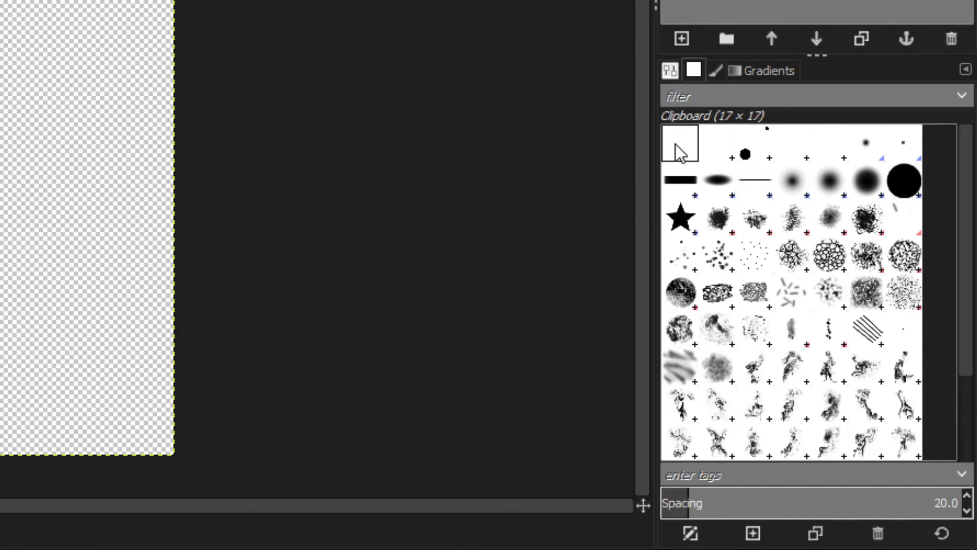
left_click(713, 145)
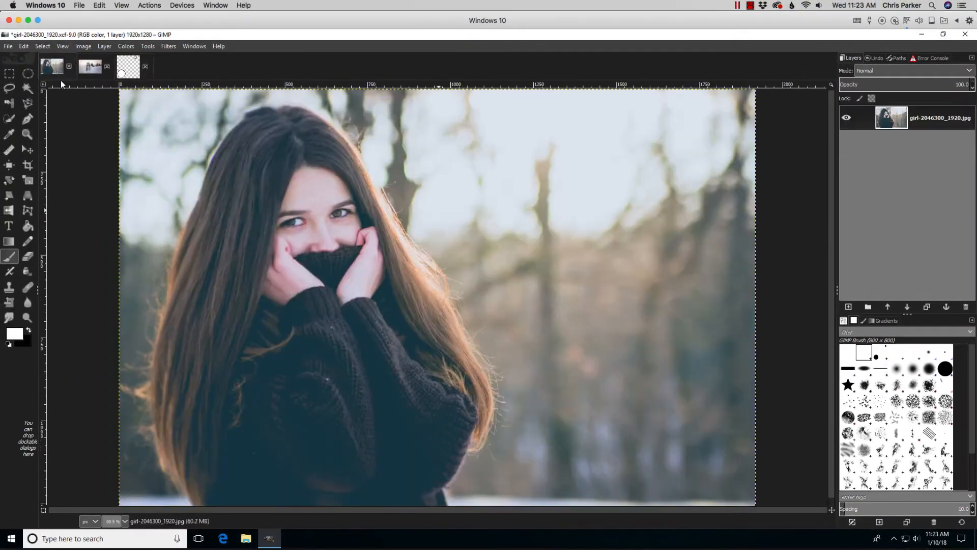
Try the new brush with a freehand stroke over the portrait's blurred background, and undo it.
mouse_move(509, 251)
left_mouse_down()
mouse_move(569, 363)
mouse_move(493, 398)
mouse_move(427, 248)
mouse_move(431, 213)
mouse_move(580, 154)
mouse_move(633, 385)
mouse_move(642, 380)
mouse_move(657, 189)
mouse_move(697, 329)
left_mouse_up()
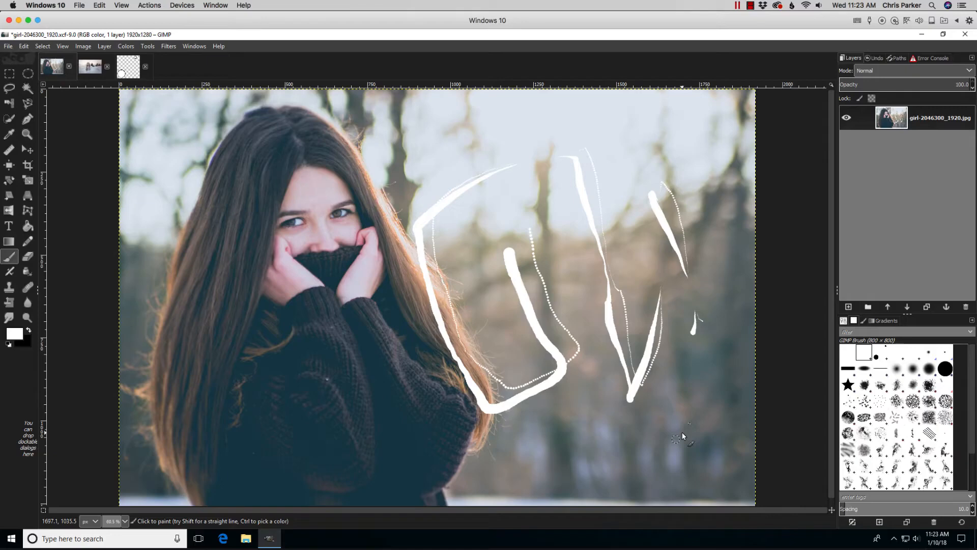
key("ctrl+z")
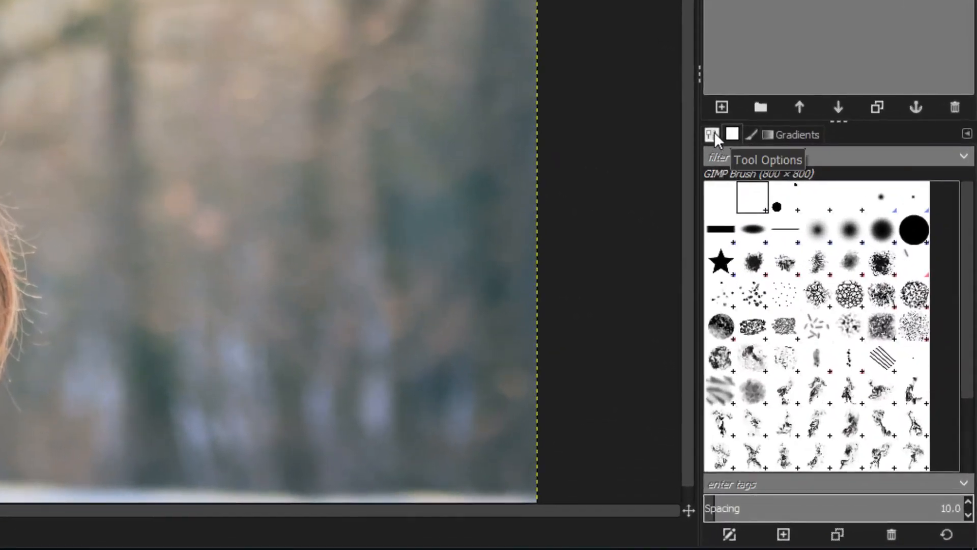
Set the Paintbrush dynamics to Dynamics Random, and undo a test stroke painted over the background beside the woman.
left_click(713, 133)
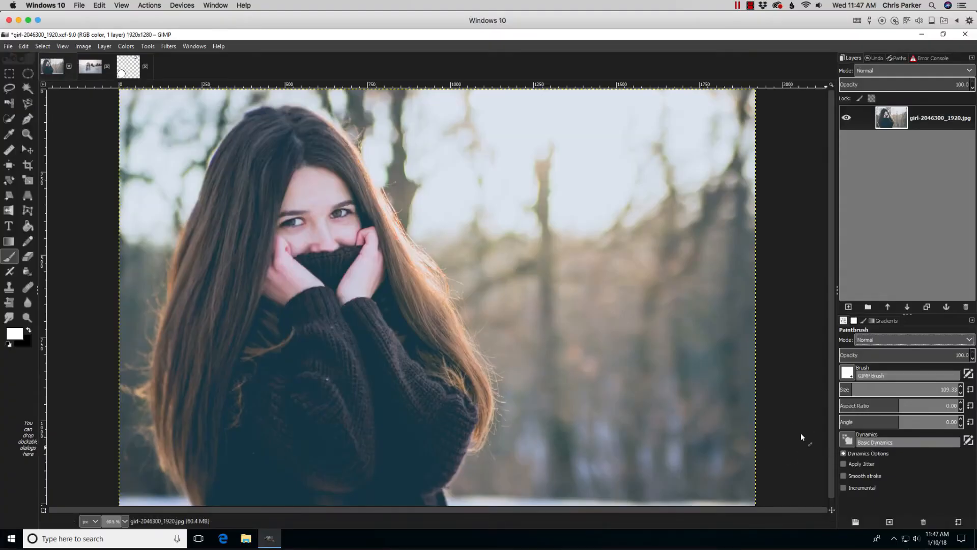
left_click_drag(513, 299, 544, 357)
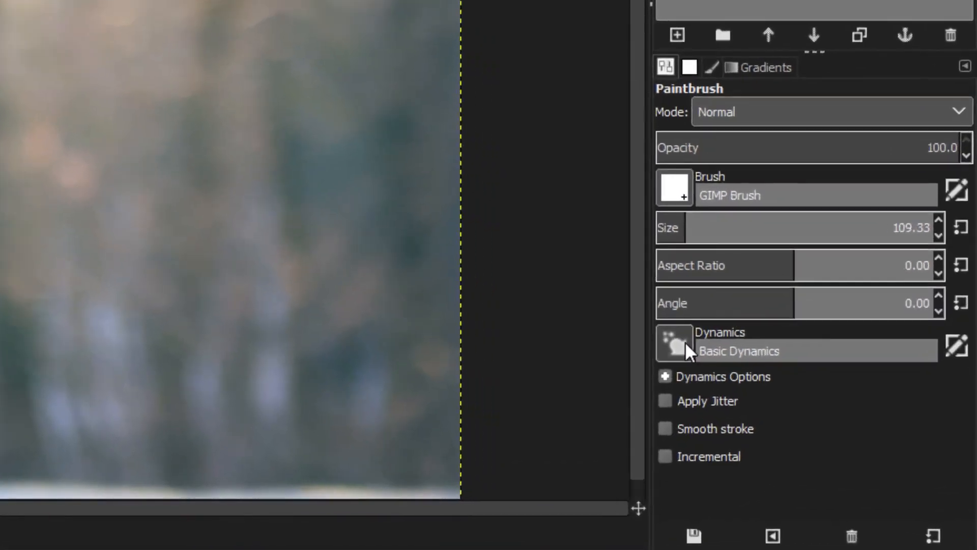
left_click(847, 438)
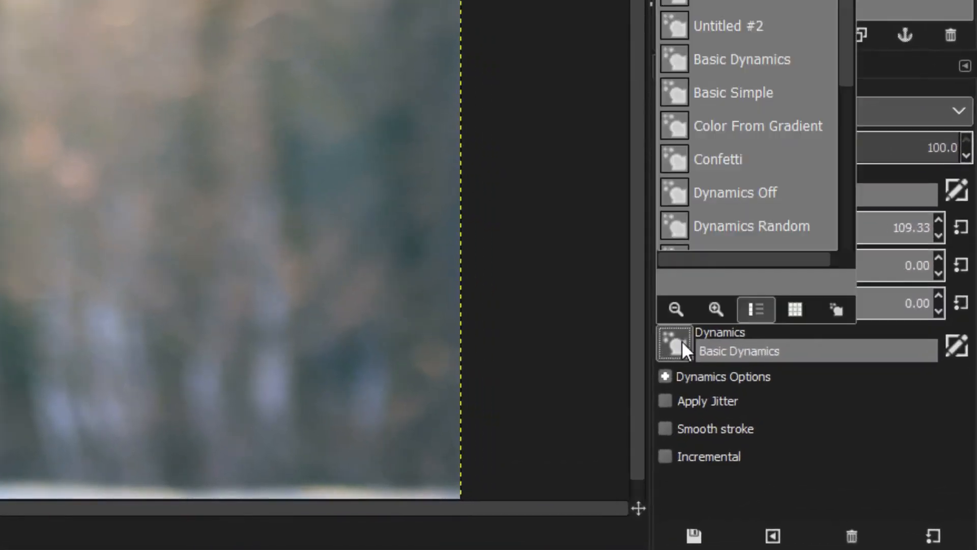
left_click(740, 225)
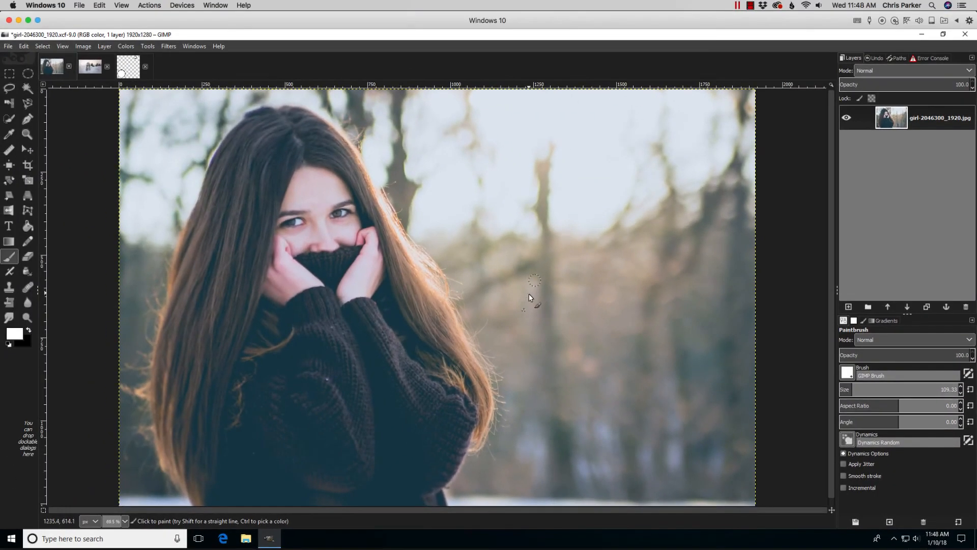
mouse_move(529, 295)
left_mouse_down()
mouse_move(565, 377)
mouse_move(596, 380)
mouse_move(611, 356)
mouse_move(589, 324)
mouse_move(574, 351)
mouse_move(558, 354)
mouse_move(542, 316)
mouse_move(579, 298)
mouse_move(593, 257)
mouse_move(628, 258)
mouse_move(616, 297)
mouse_move(589, 313)
mouse_move(681, 336)
left_mouse_up()
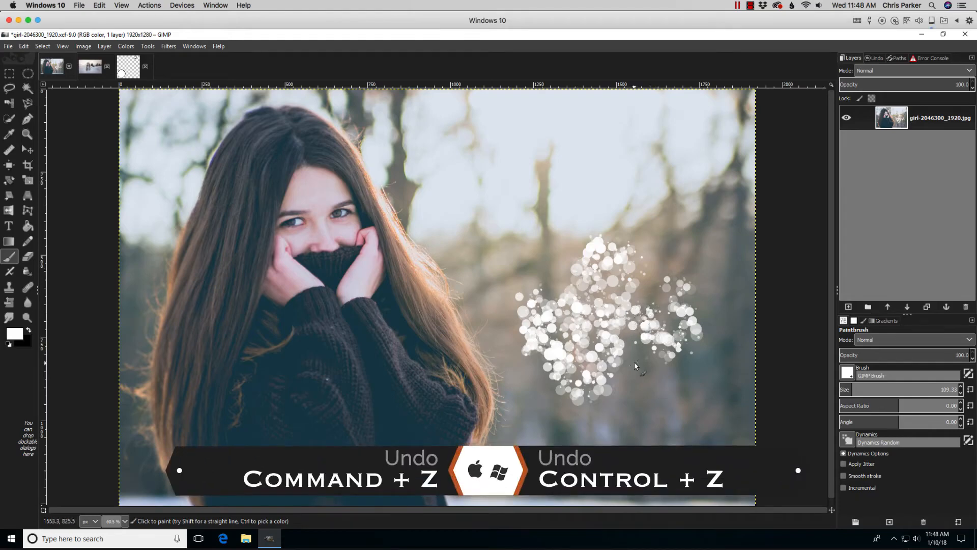
key("ctrl+z")
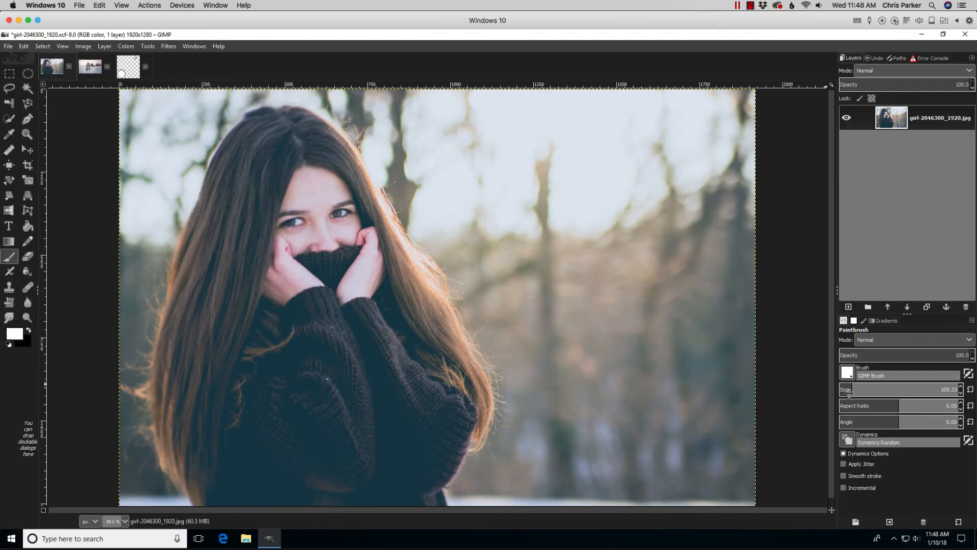
Set the brush aspect ratio to about -1.69 and apply jitter with an amount of about 25.57.
left_click_drag(898, 408, 893, 406)
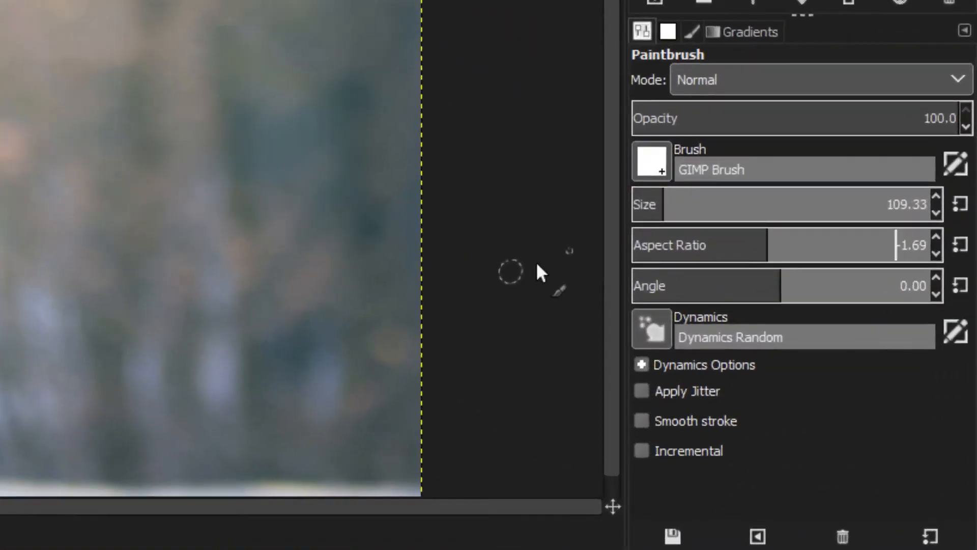
left_click(642, 390)
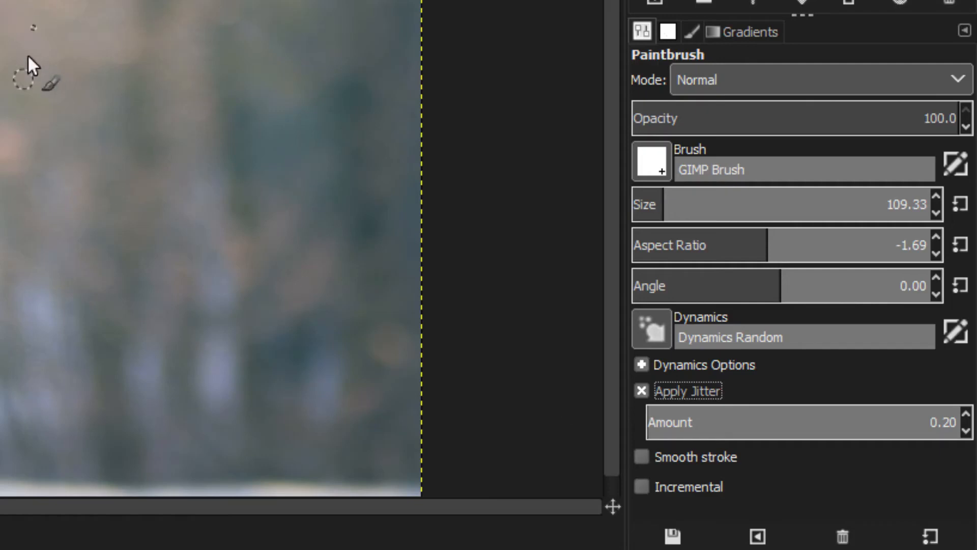
left_click_drag(748, 420, 805, 422)
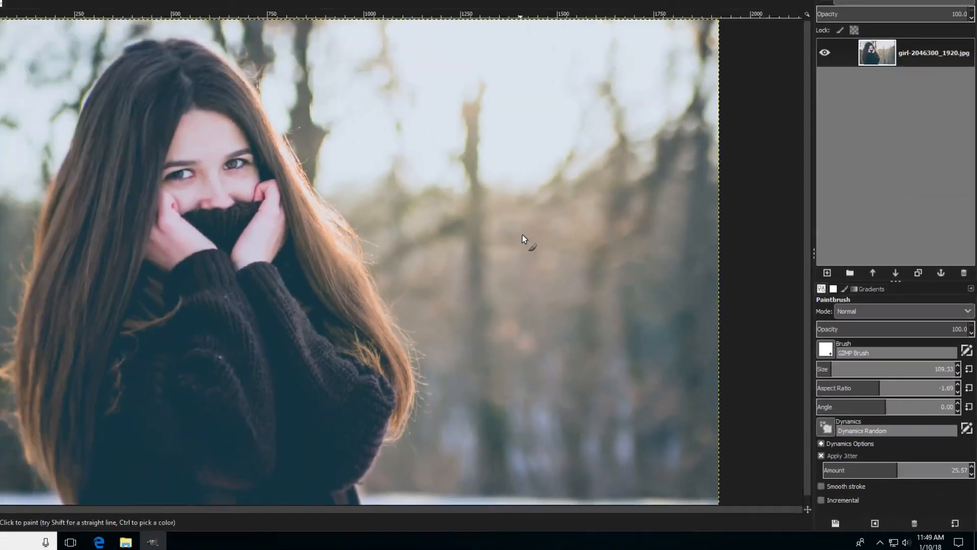
Test the jittered brush with strokes across the portrait's background, and undo them.
mouse_move(63, 21)
left_mouse_down()
mouse_move(62, 39)
mouse_move(83, 69)
mouse_move(111, 27)
left_mouse_up()
mouse_move(600, 300)
left_mouse_down()
mouse_move(566, 258)
mouse_move(478, 291)
mouse_move(566, 295)
mouse_move(566, 337)
mouse_move(586, 368)
mouse_move(596, 366)
mouse_move(539, 432)
mouse_move(508, 437)
mouse_move(387, 258)
mouse_move(254, 358)
mouse_move(243, 312)
mouse_move(359, 260)
mouse_move(531, 220)
mouse_move(700, 267)
left_mouse_up()
key("ctrl+z")
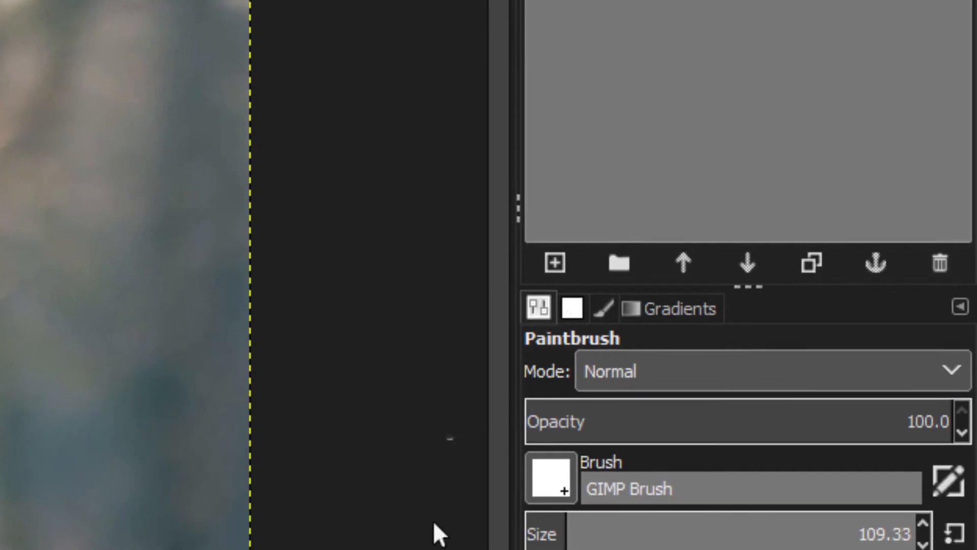
Create a new 1920 × 1280 px layer named Snow 1 with a Transparency fill.
left_click(554, 262)
type("Snow ")
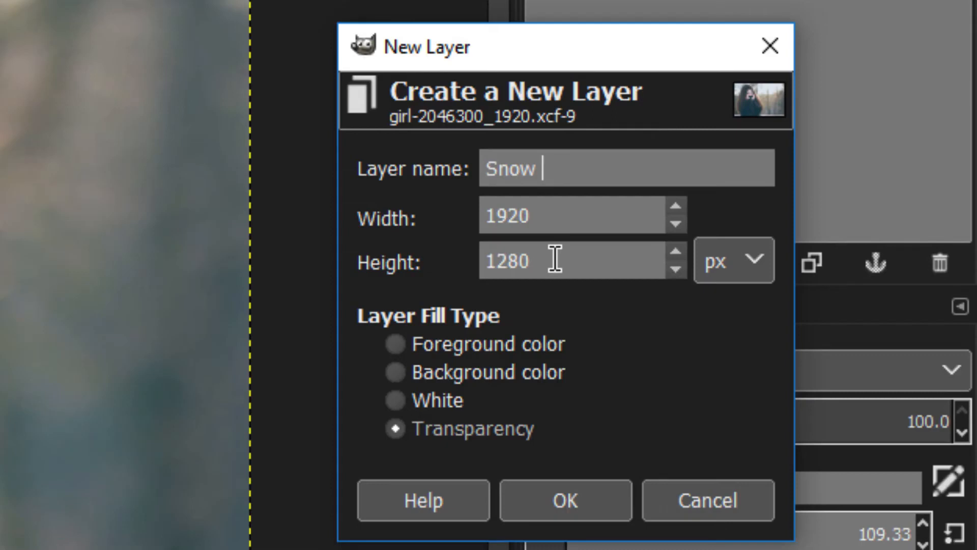
type("1")
left_click(434, 345)
left_click(436, 434)
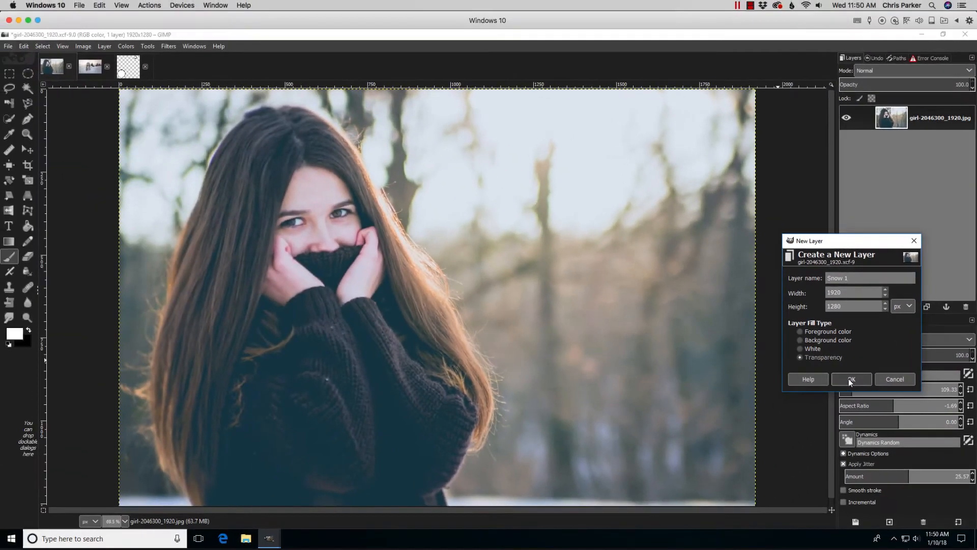
left_click(559, 500)
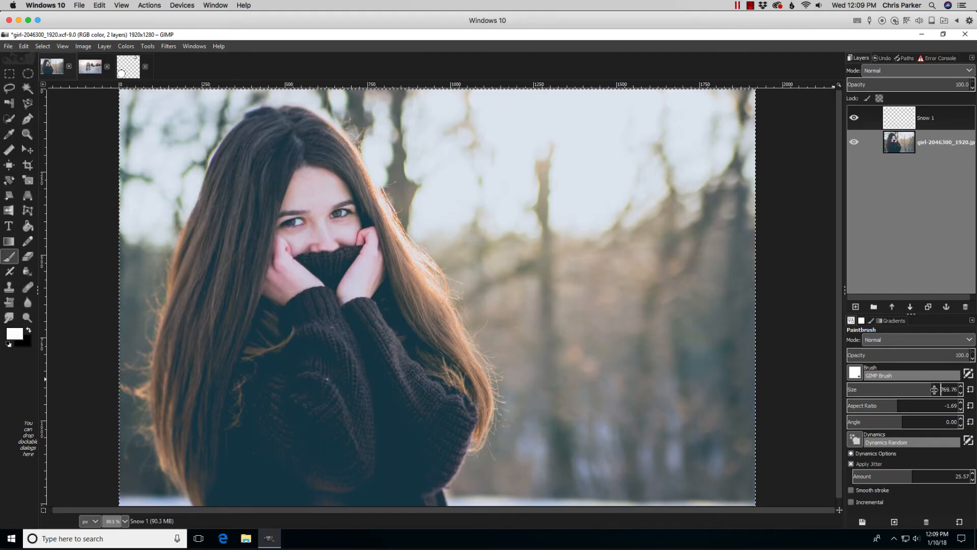
Increase the Paintbrush size to about 786.91.
left_click_drag(934, 391, 940, 389)
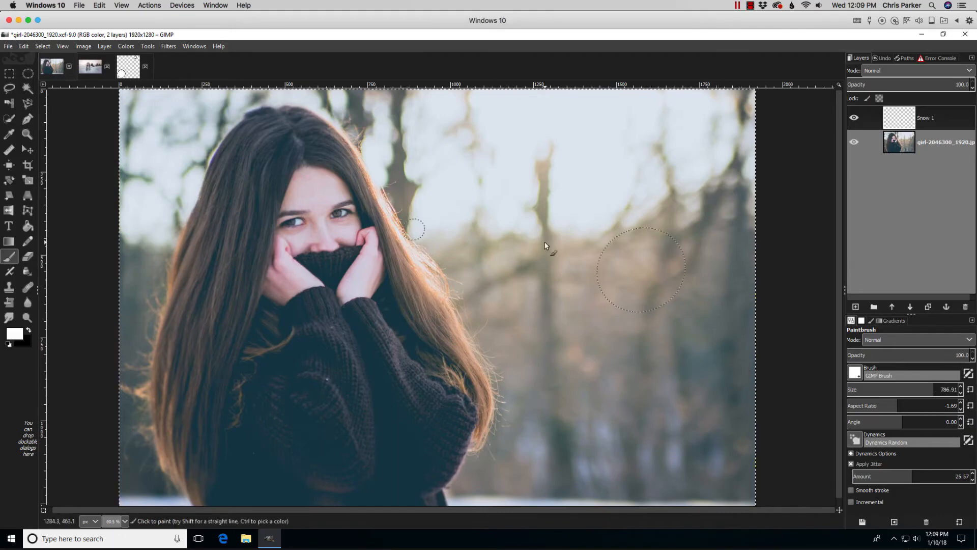
Paint large scattered snow dots over the background and the woman's sweater on the Snow 1 layer.
left_click(517, 386)
mouse_move(518, 386)
left_mouse_down()
mouse_move(613, 183)
mouse_move(596, 171)
left_mouse_up()
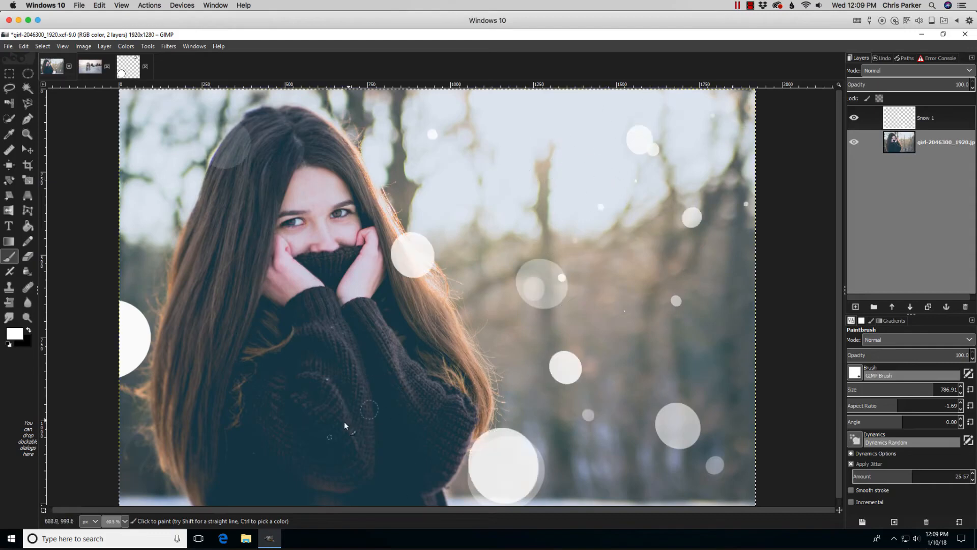
mouse_move(344, 421)
left_mouse_down()
mouse_move(317, 444)
mouse_move(290, 440)
left_mouse_up()
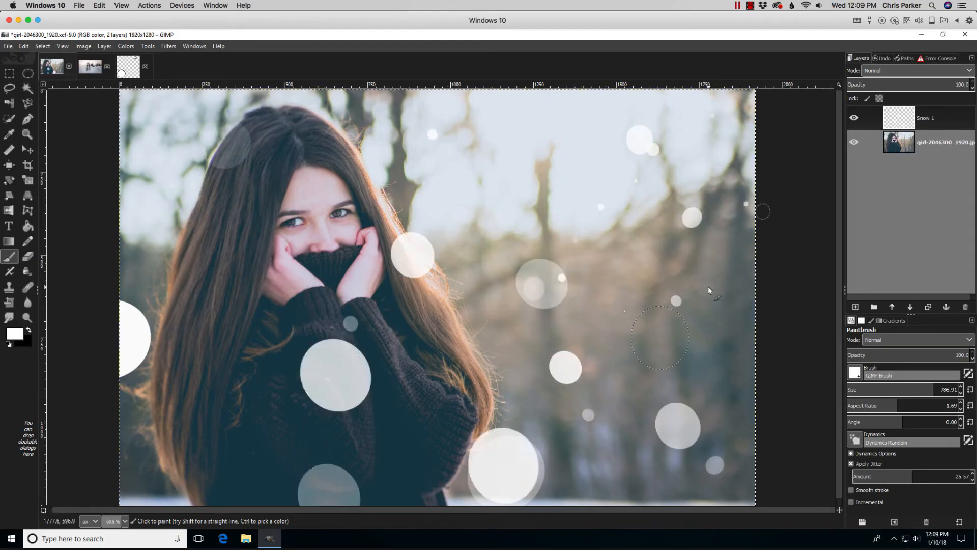
Apply a Gaussian Blur with a 35 px radius to the Snow 1 layer.
left_click(170, 46)
mouse_move(188, 112)
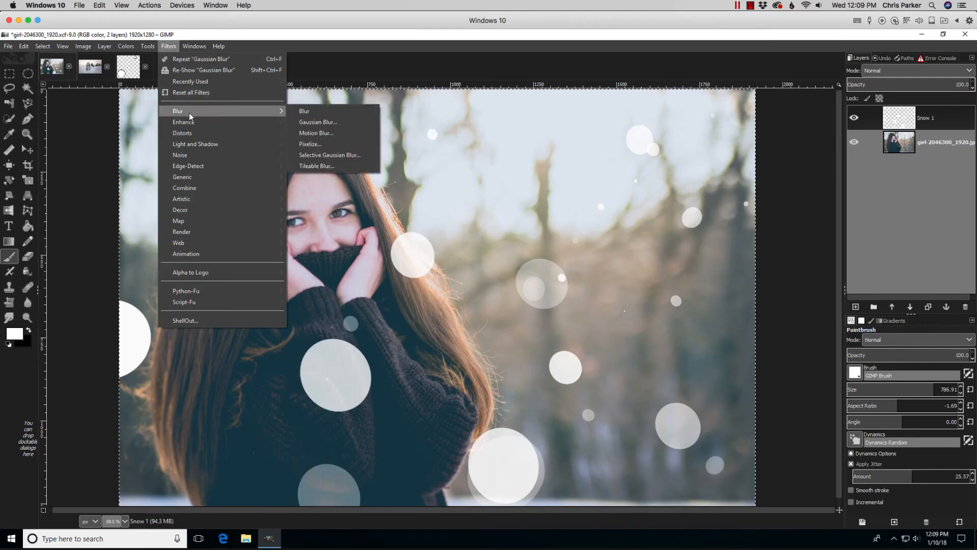
left_click(308, 122)
left_click(486, 351)
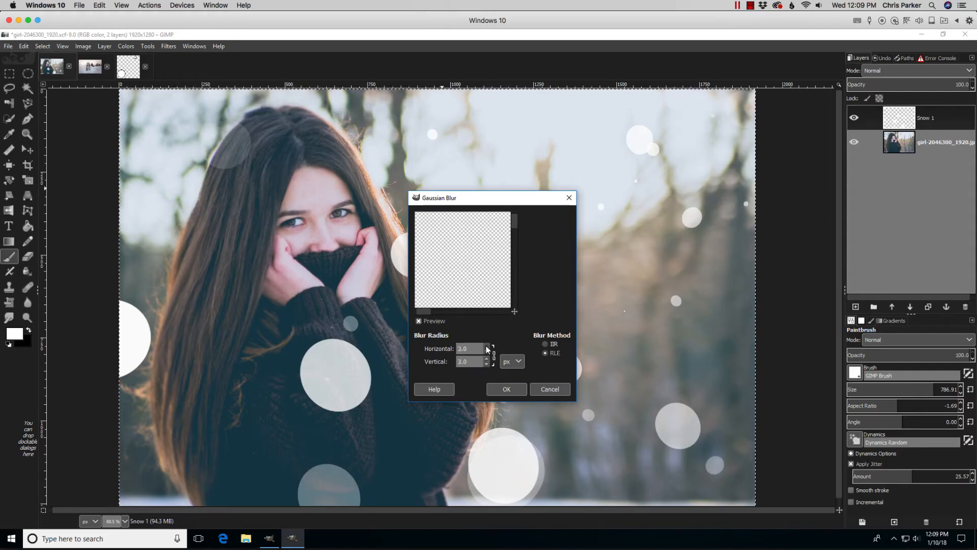
left_click(486, 346)
left_click(486, 346)
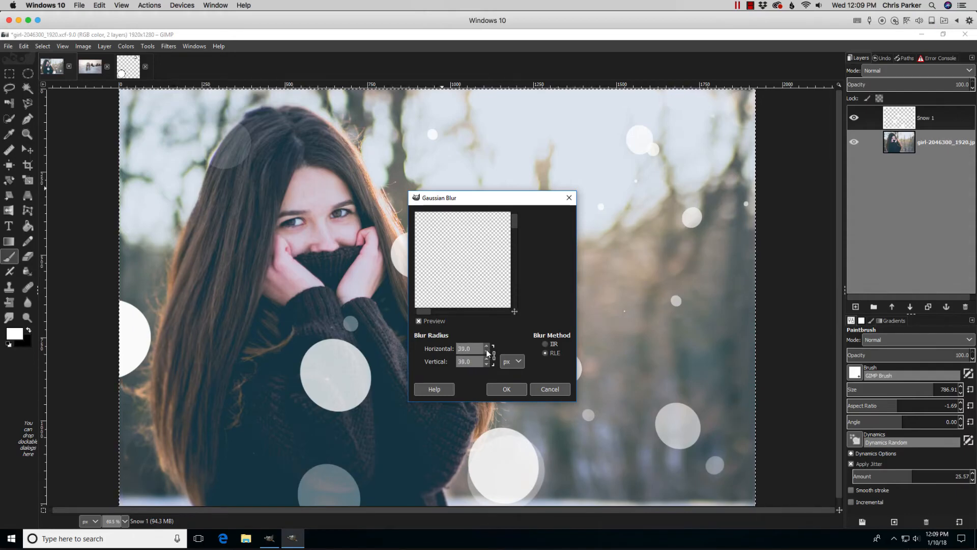
left_click(504, 388)
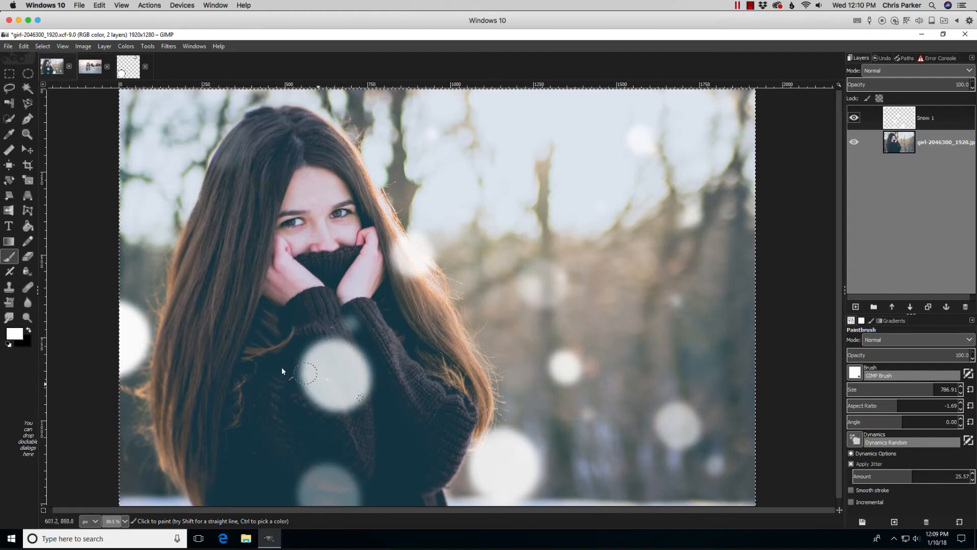
Switch to the Eraser tool and bring up its tool options.
left_click(28, 256)
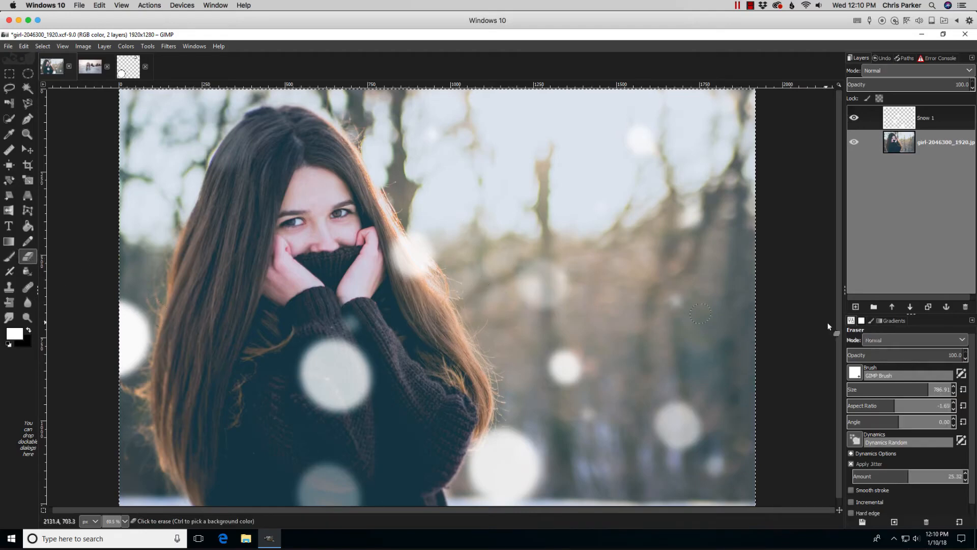
left_click(861, 320)
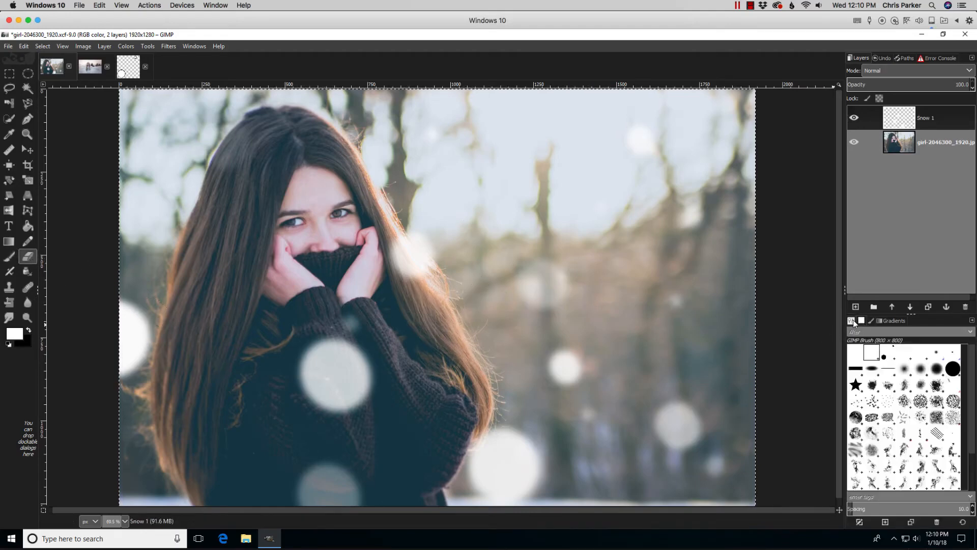
left_click(851, 320)
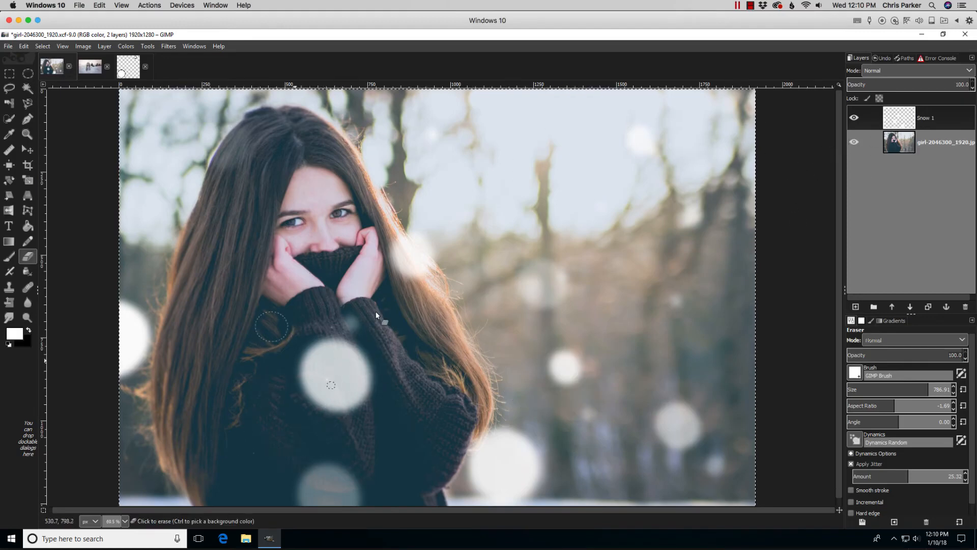
right_click(336, 372)
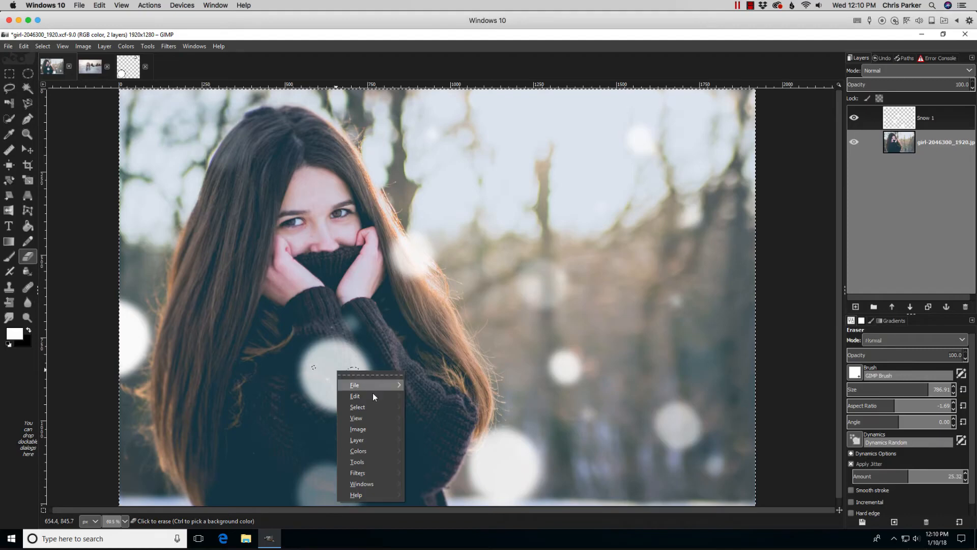
mouse_move(372, 406)
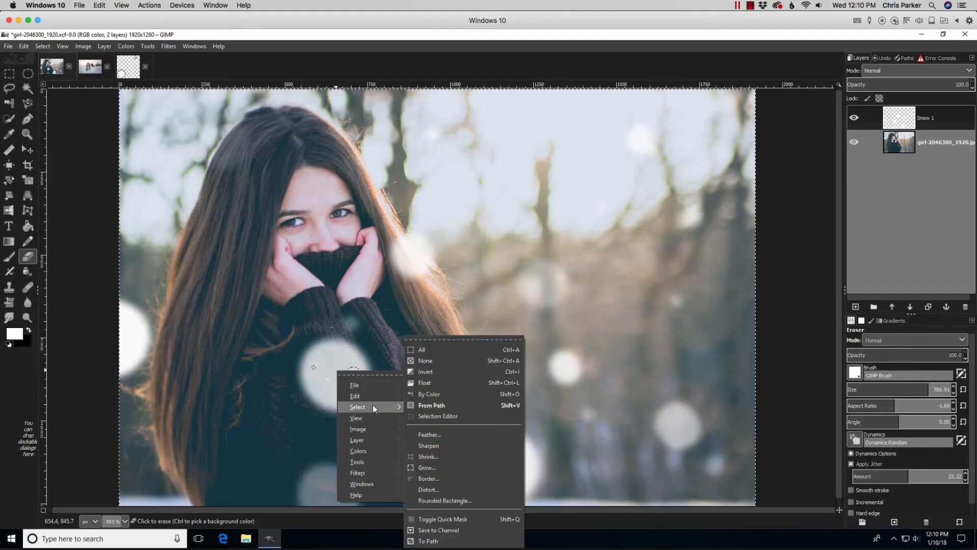
mouse_move(370, 439)
mouse_move(441, 458)
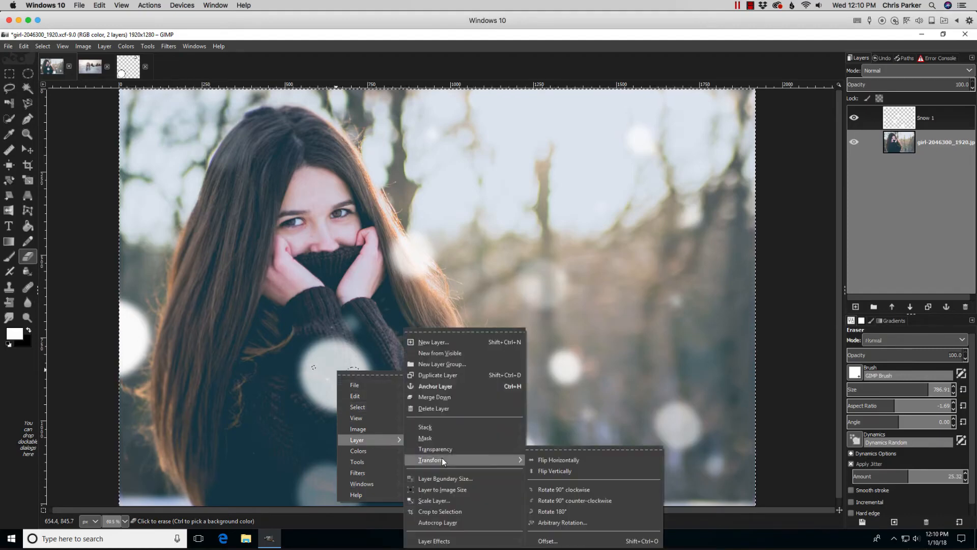
left_click(554, 458)
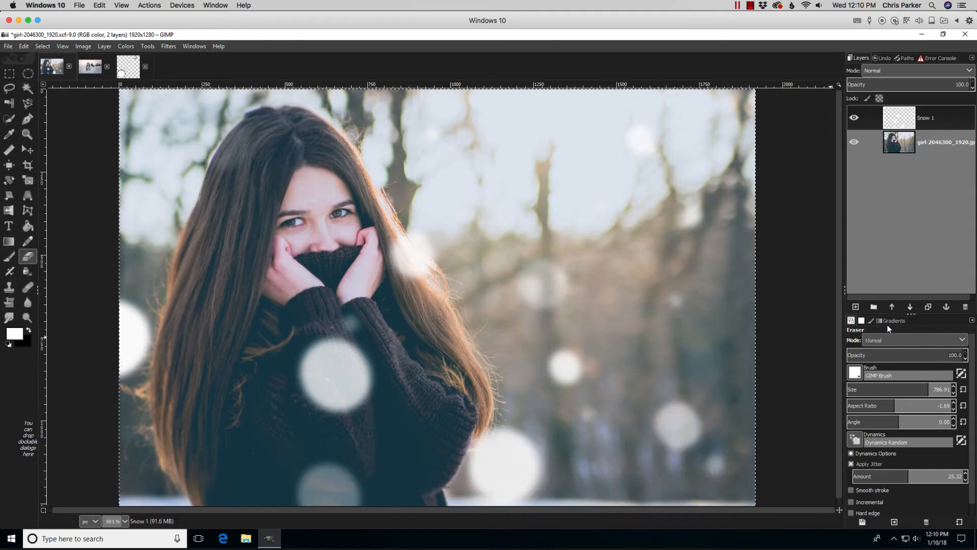
Create a new 1920 × 1280 px layer named Snow 2 with a Transparency fill.
left_click(855, 305)
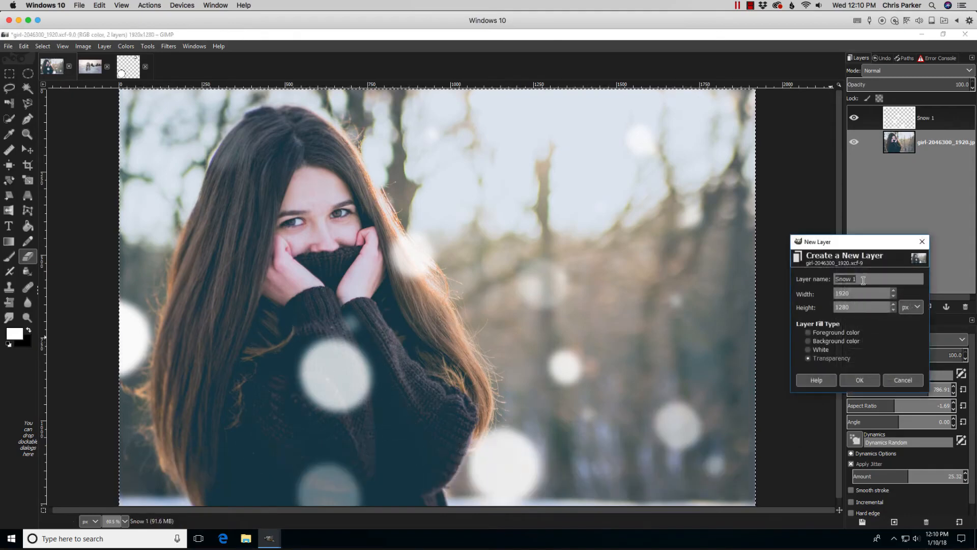
left_click(864, 281)
key("BackSpace")
type("2")
key("Return")
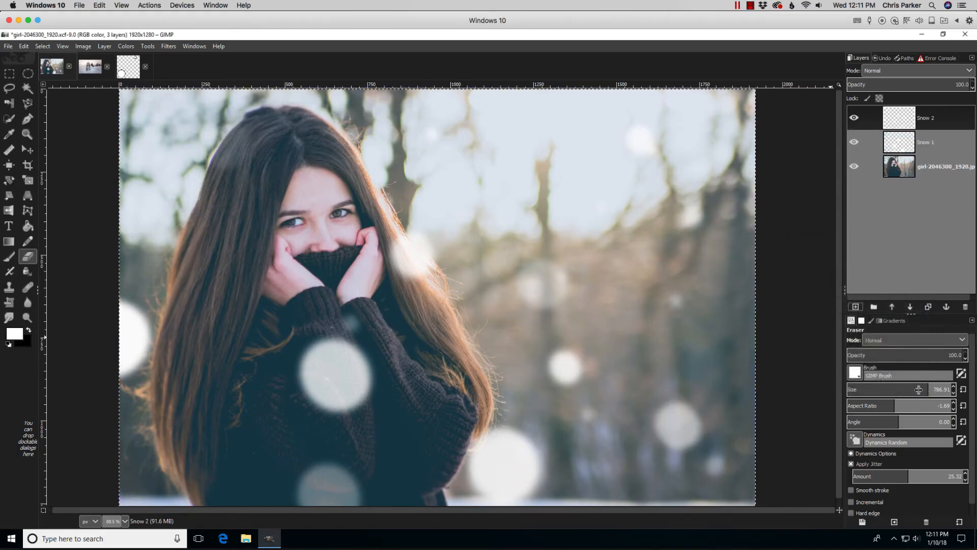
Reduce the brush size to about 326.36 and hide the Snow 1 layer.
left_click_drag(927, 389, 880, 391)
left_click(855, 143)
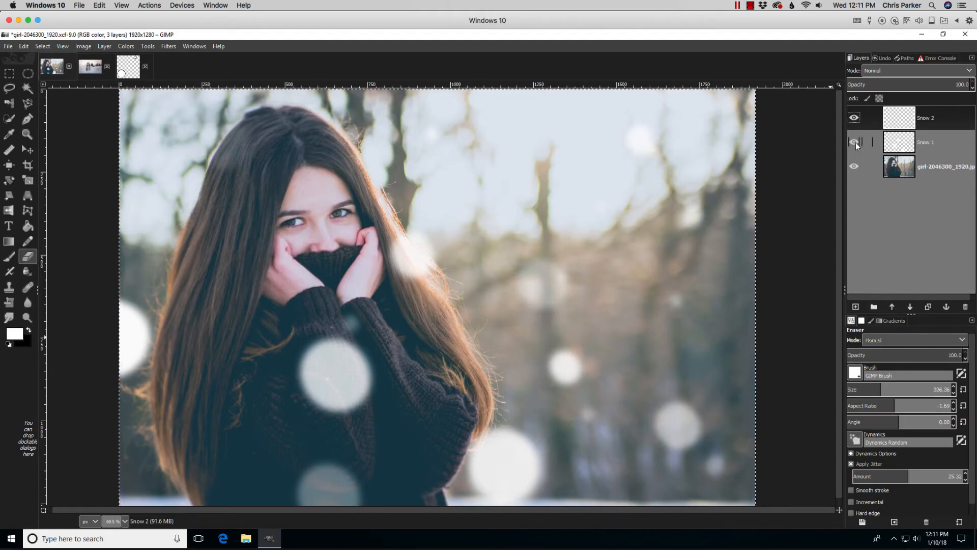
left_click(855, 142)
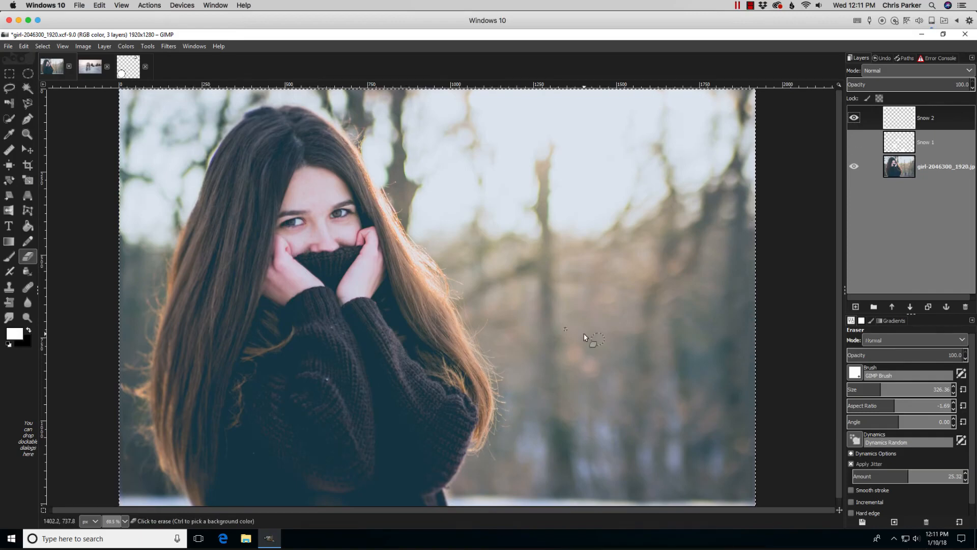
Paint many medium-sized snow dots across the whole portrait on the Snow 2 layer with the Paintbrush.
key("p")
mouse_move(518, 319)
left_mouse_down()
mouse_move(495, 252)
mouse_move(533, 375)
mouse_move(262, 486)
mouse_move(172, 153)
mouse_move(553, 219)
mouse_move(580, 347)
left_mouse_up()
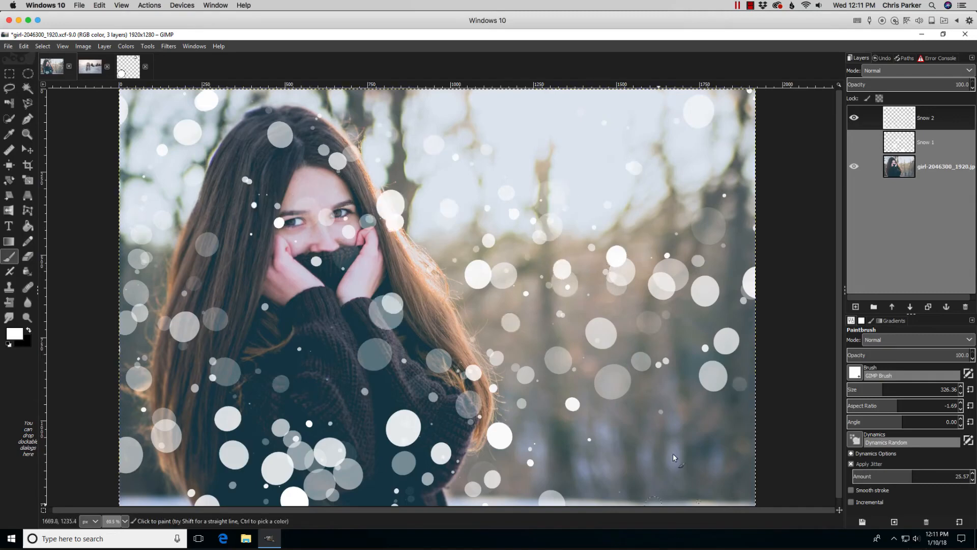
mouse_move(673, 453)
left_mouse_down()
mouse_move(690, 480)
mouse_move(595, 450)
left_mouse_up()
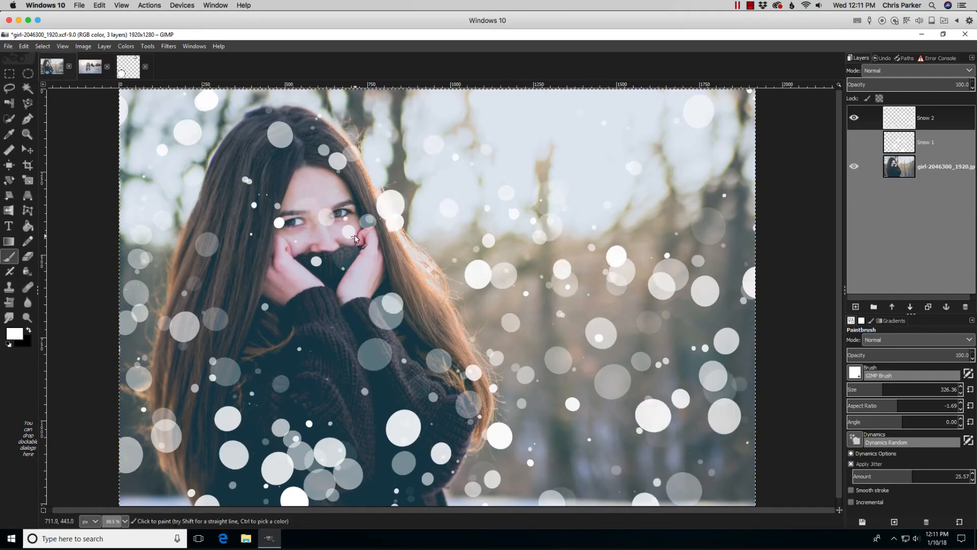
left_click_drag(340, 352, 271, 288)
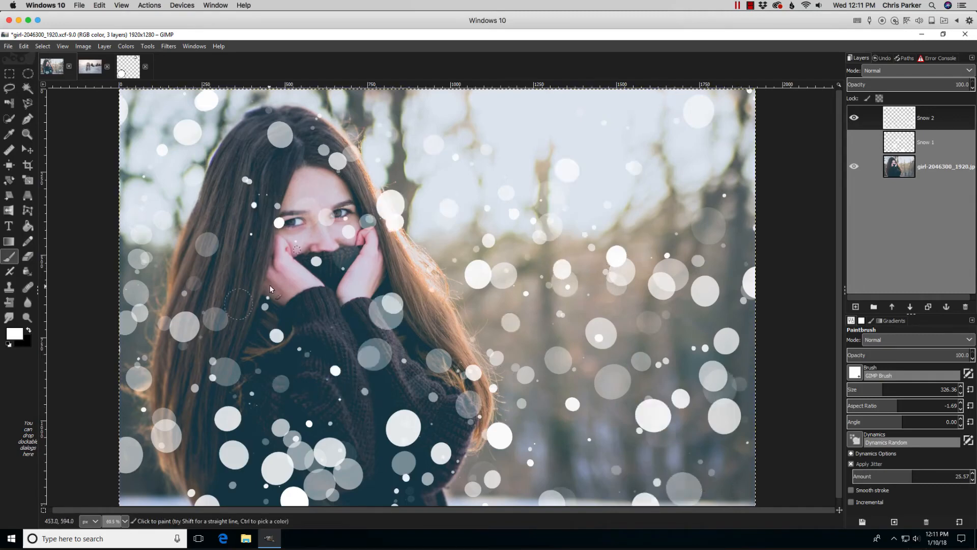
Apply a Gaussian Blur with a 12 px radius to the Snow 2 layer.
left_click(168, 47)
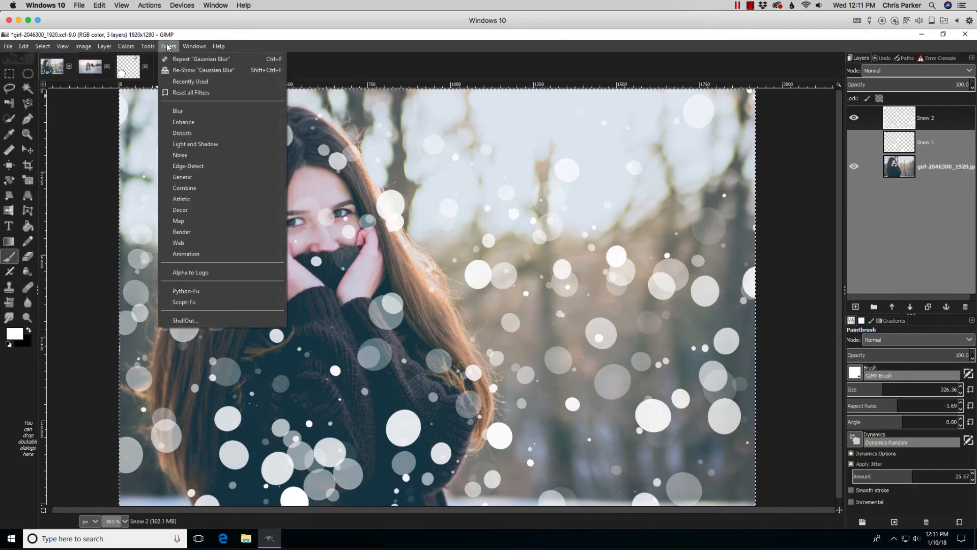
mouse_move(189, 115)
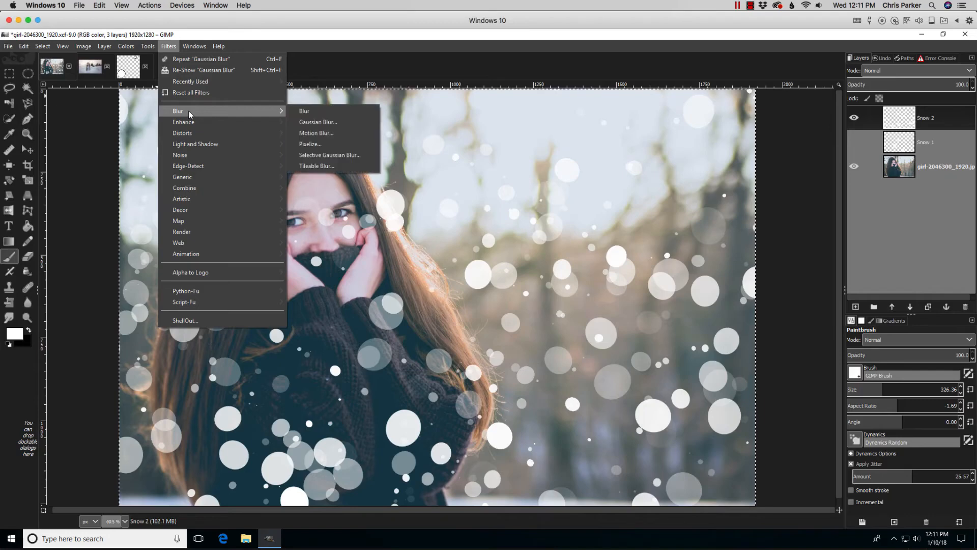
left_click(323, 122)
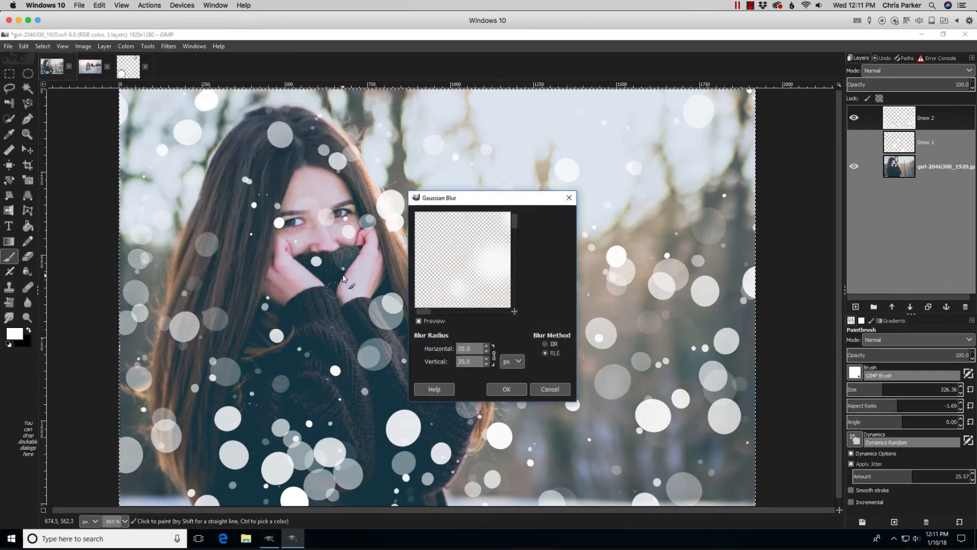
left_click(486, 351)
left_click(486, 351)
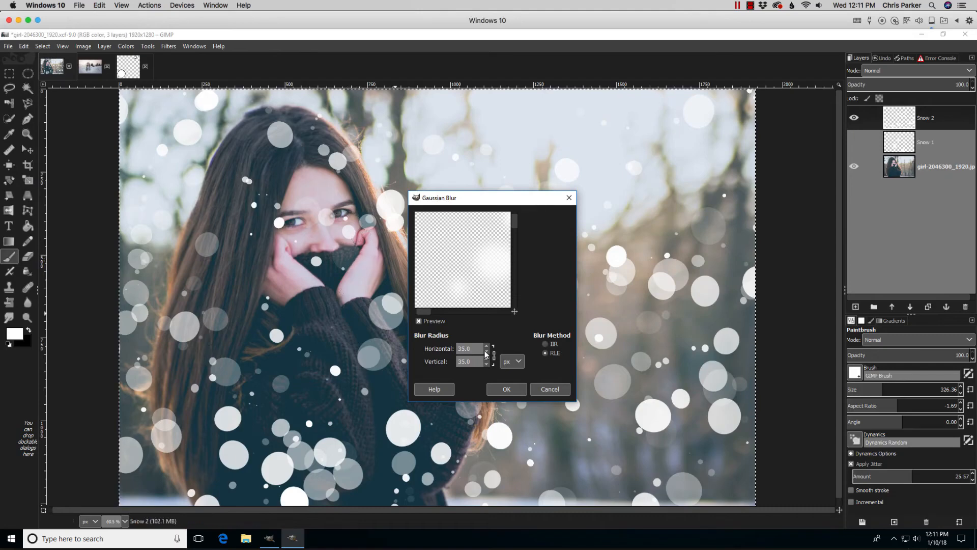
scroll(486, 351, "down", 9)
scroll(486, 355, "down", 3)
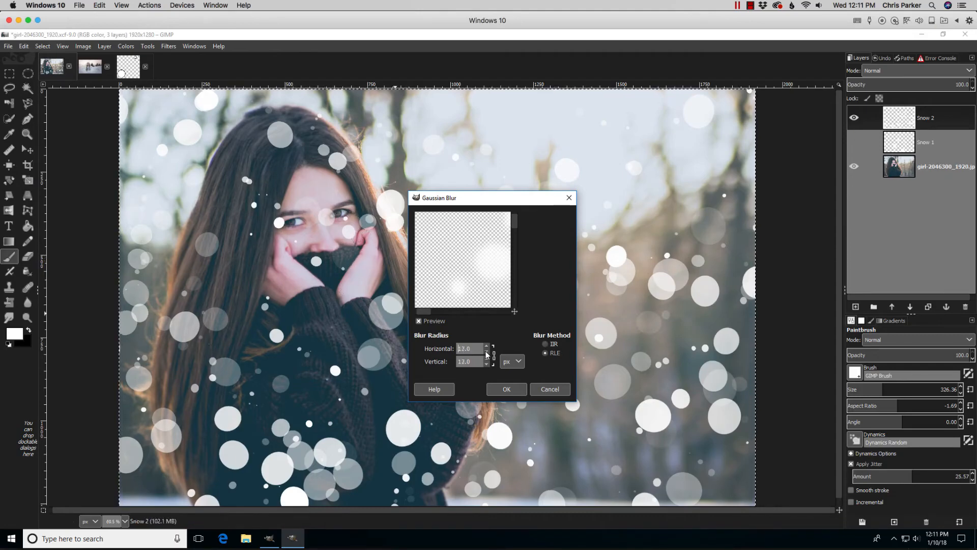
left_click(500, 388)
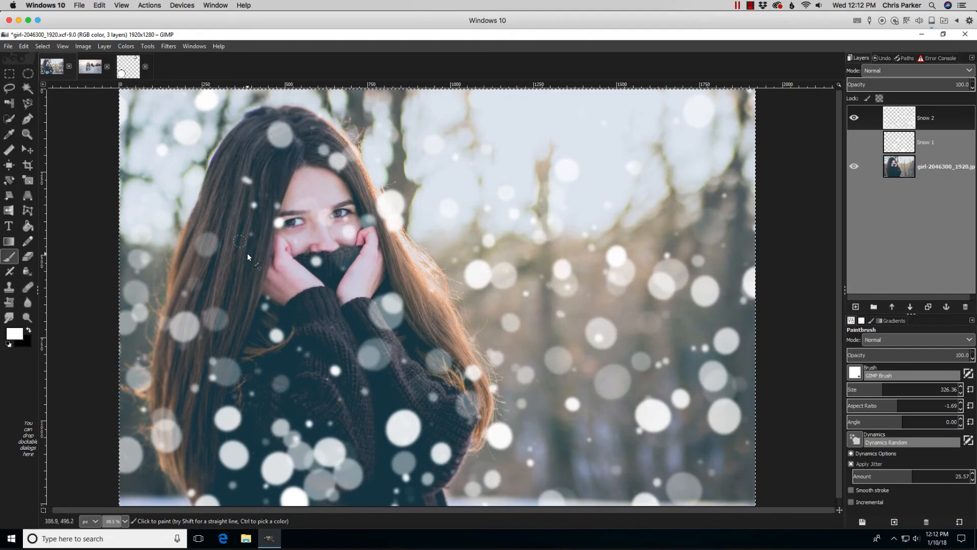
Try a linear Motion Blur with length 18 and angle 83 on the Snow 2 layer.
left_click(149, 46)
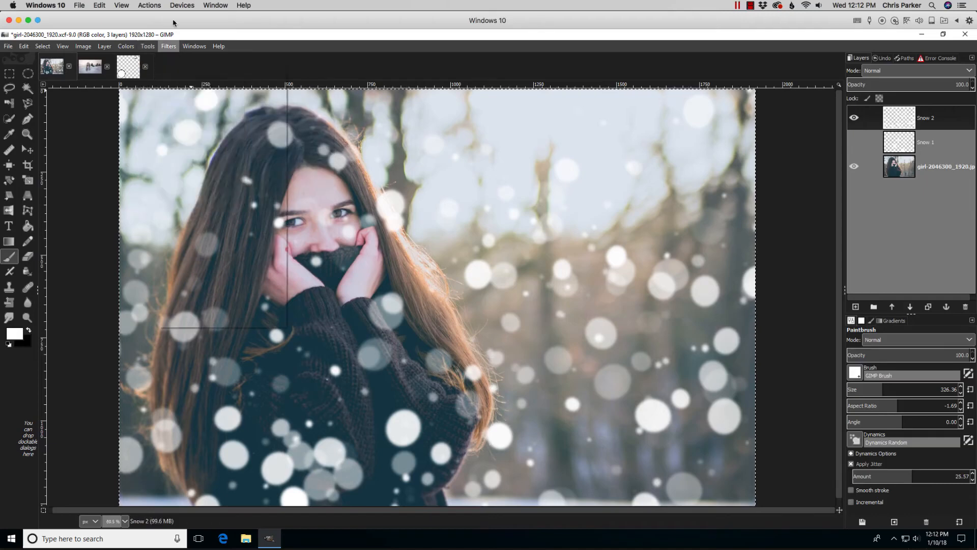
left_click(169, 46)
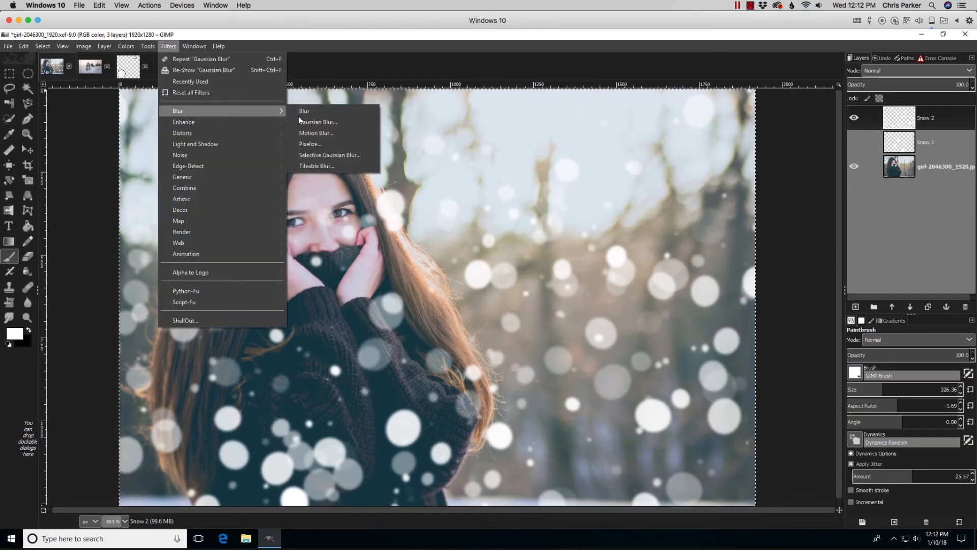
left_click(474, 276)
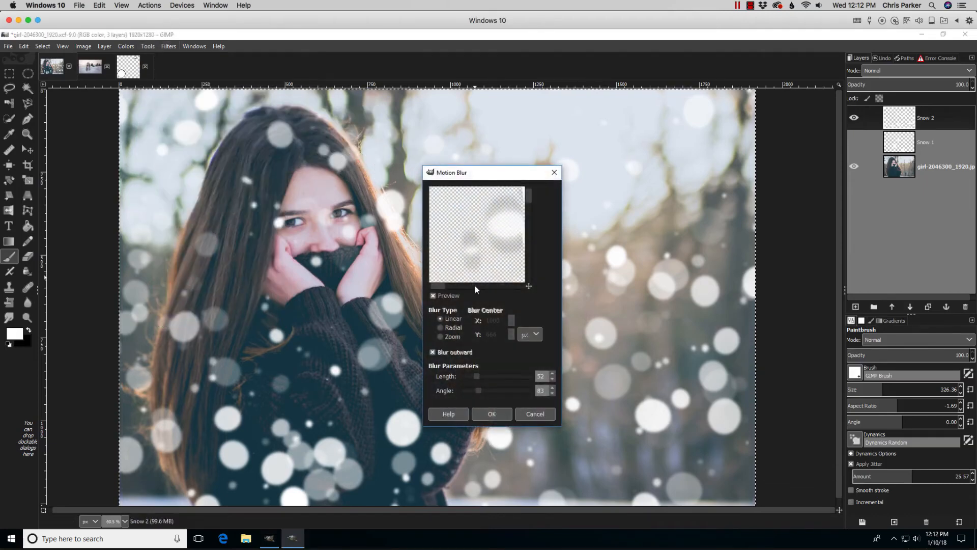
left_click_drag(475, 376, 467, 376)
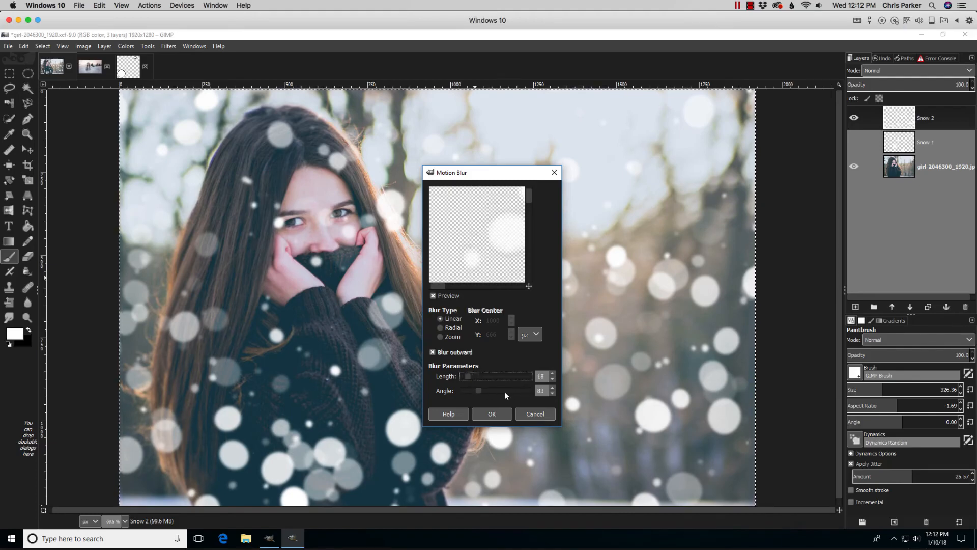
left_click(492, 414)
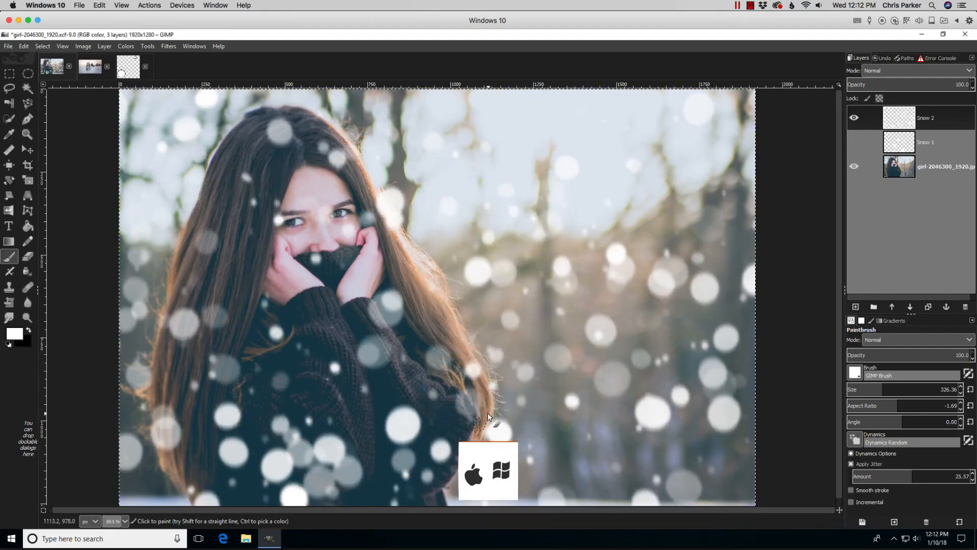
Apply a linear Motion Blur with length 39 and angle 83 to the Snow 2 layer and set its opacity to 82.6.
left_click(151, 46)
mouse_move(159, 93)
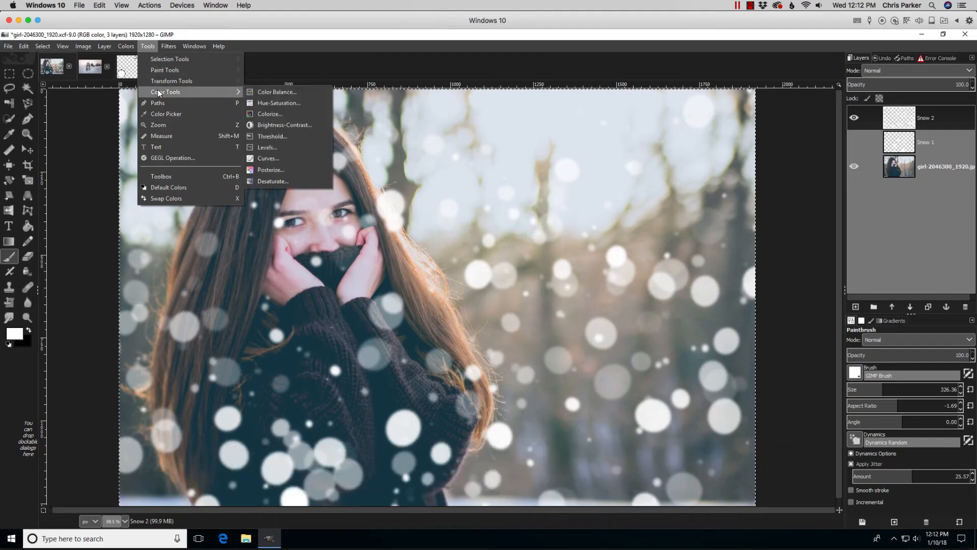
mouse_move(169, 46)
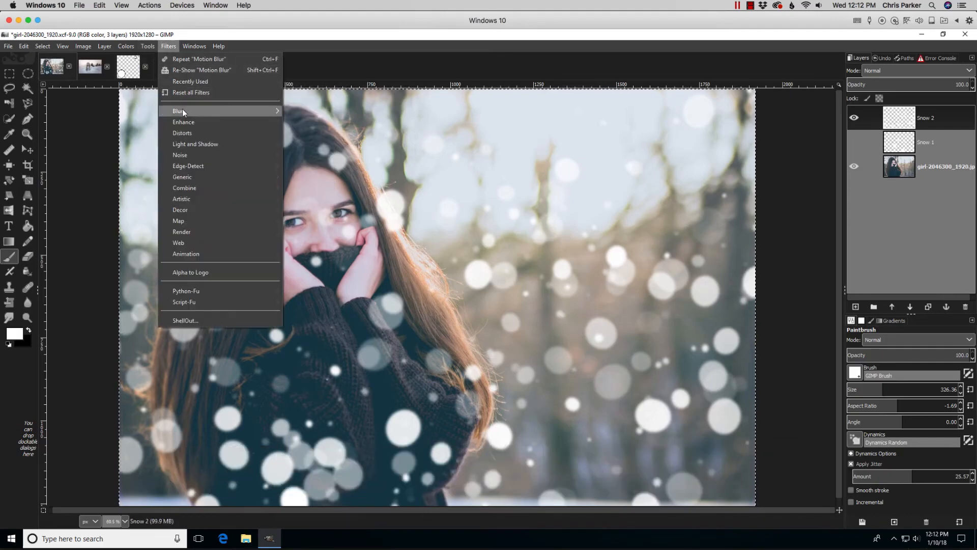
mouse_move(182, 109)
left_click(345, 132)
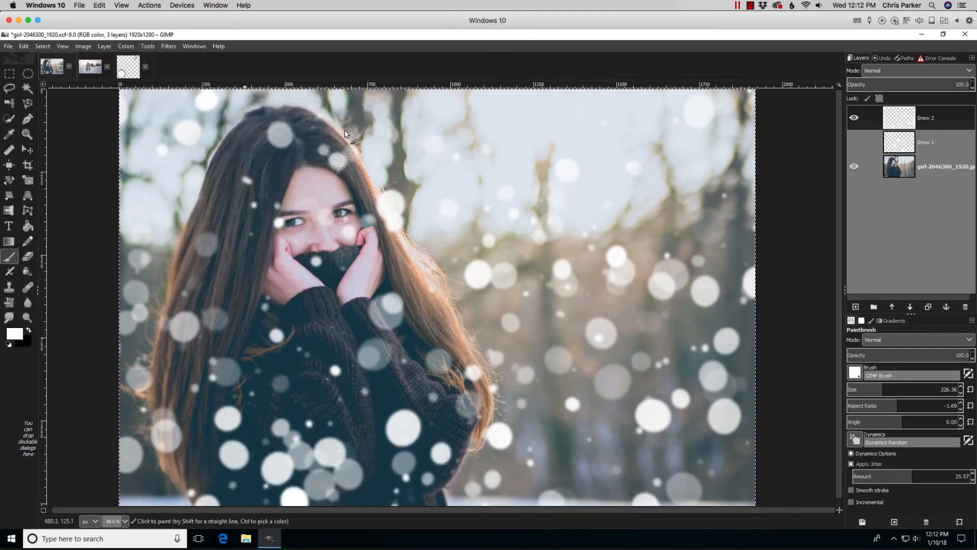
left_click_drag(469, 374, 474, 377)
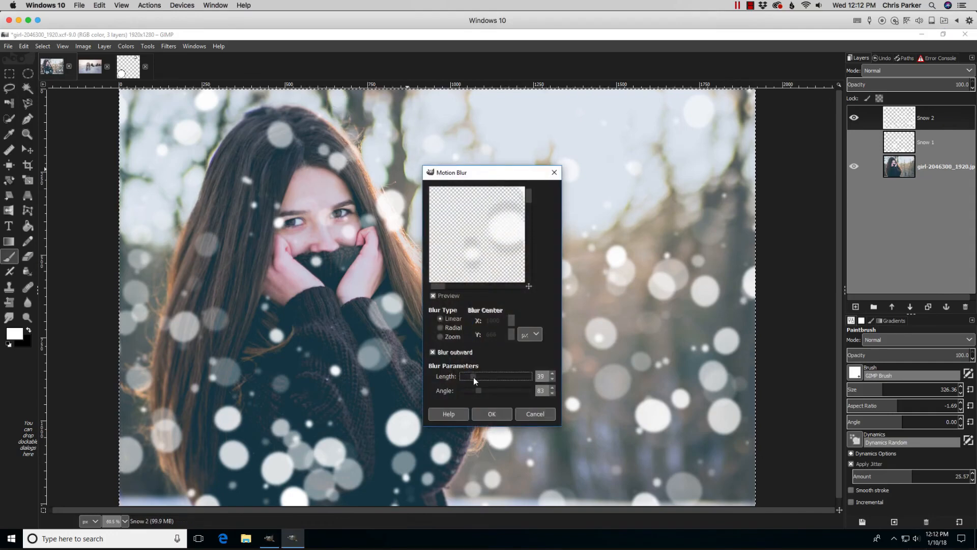
left_click(481, 413)
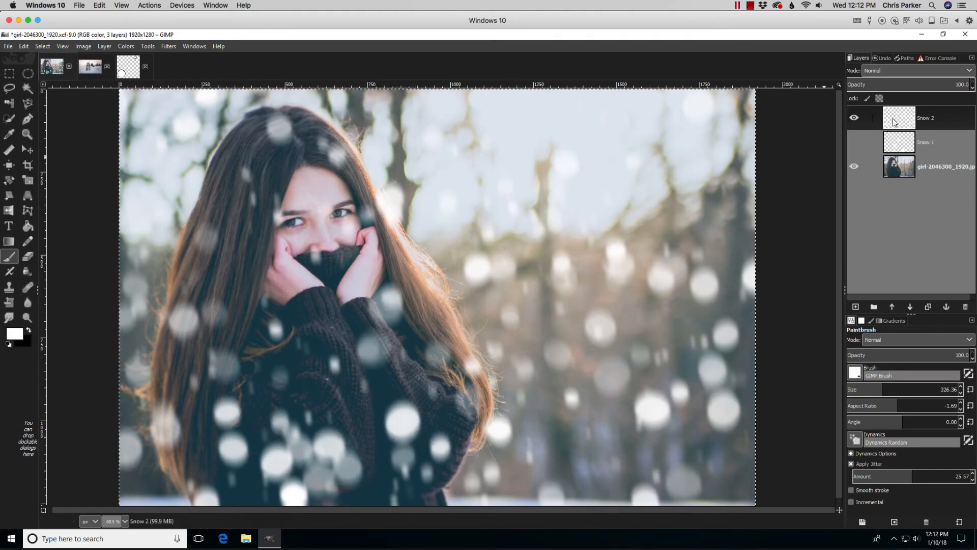
left_click(947, 85)
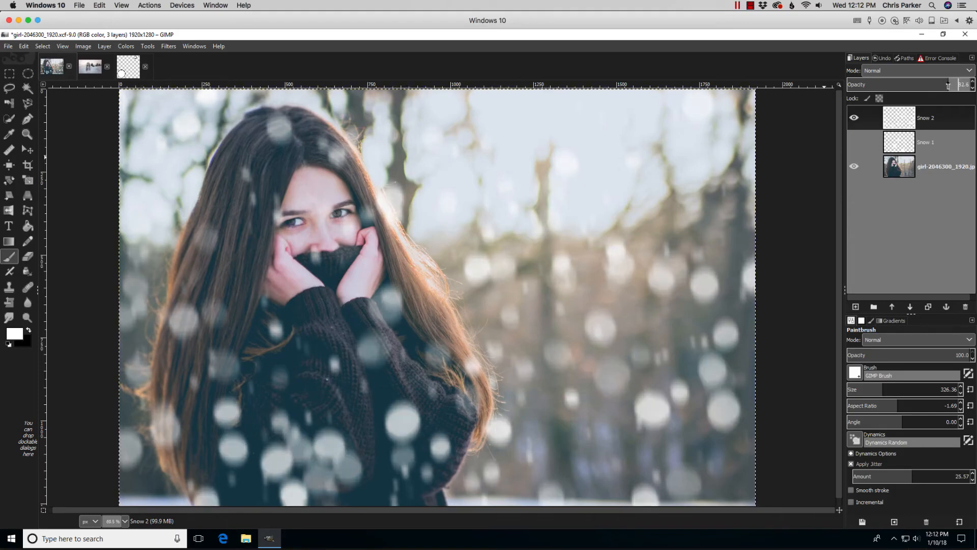
Hide the Snow 2 layer and create a transparent layer named Snow 3.
left_click(854, 118)
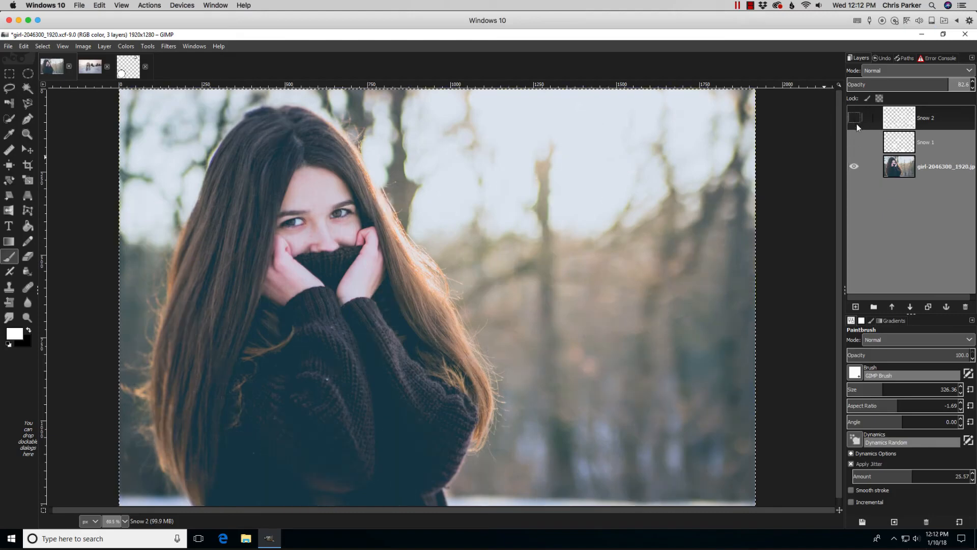
left_click(859, 306)
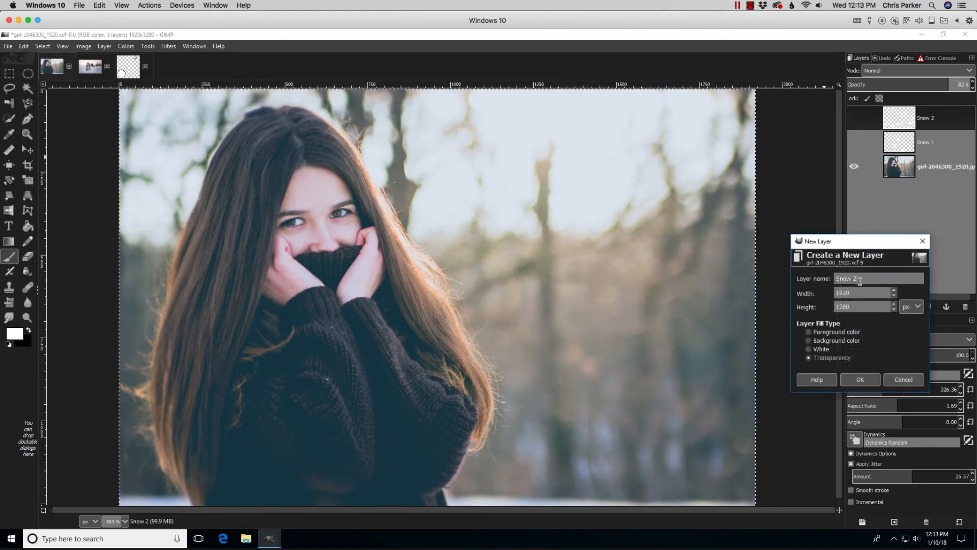
key("BackSpace")
type("3")
left_click(865, 380)
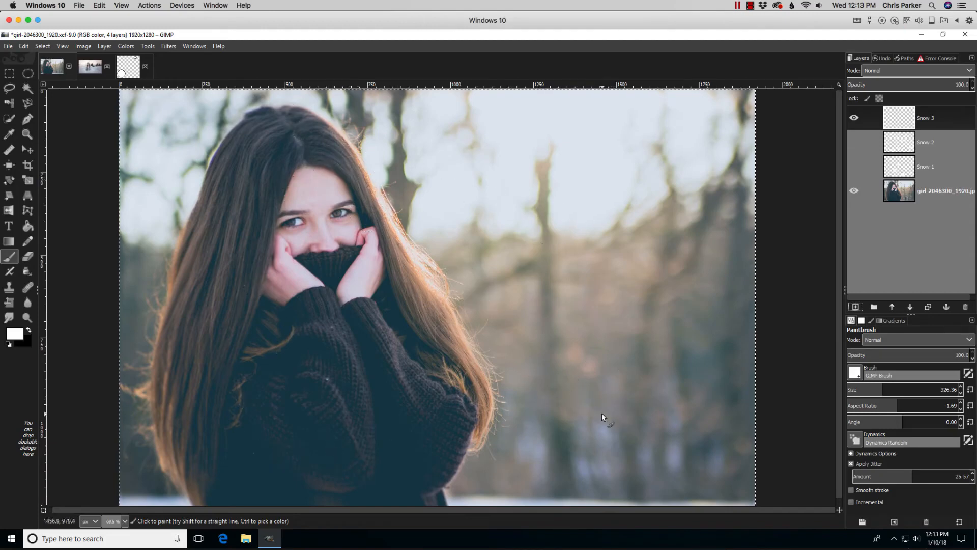
Try painting snow dots across the portrait on the Snow 3 layer with brush size 121.05, and undo them.
left_click_drag(878, 392, 859, 392)
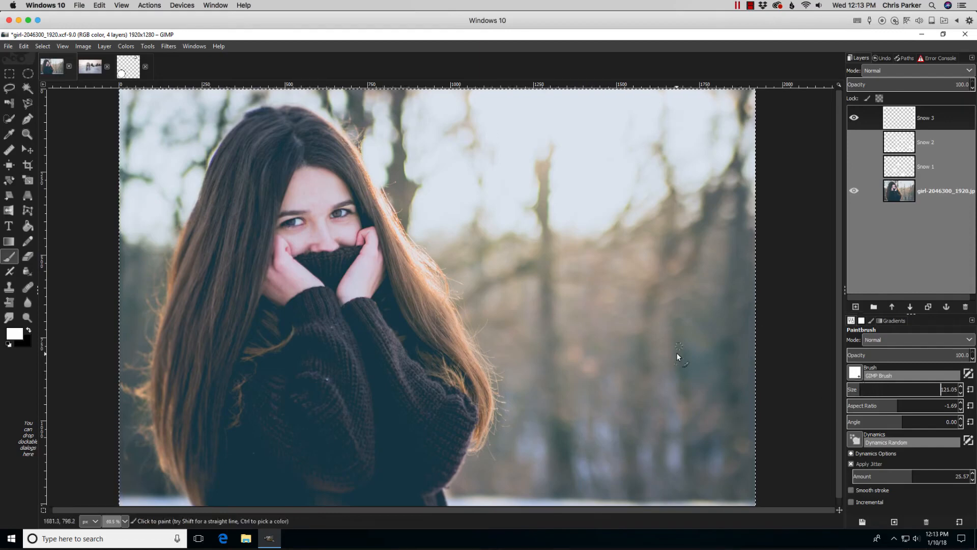
mouse_move(676, 352)
left_mouse_down()
mouse_move(548, 258)
mouse_move(609, 178)
mouse_move(541, 132)
mouse_move(528, 459)
mouse_move(686, 462)
mouse_move(707, 161)
mouse_move(657, 125)
mouse_move(404, 105)
mouse_move(240, 118)
mouse_move(170, 236)
mouse_move(155, 351)
left_mouse_up()
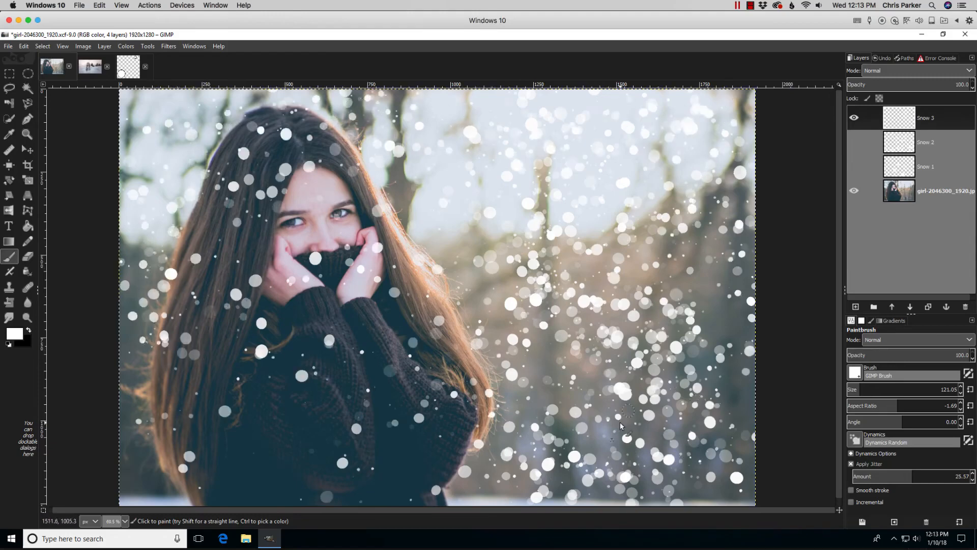
key("ctrl+z")
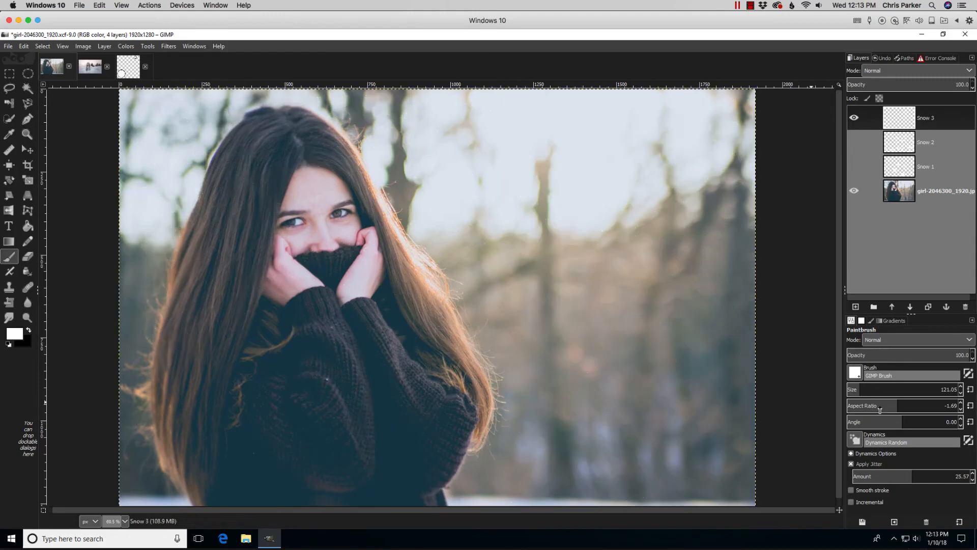
Reduce the brush size to 26.73 and paint dense, tiny snow dots across the whole portrait on the Snow 3 layer.
left_click(852, 391)
left_click_drag(852, 390, 850, 391)
mouse_move(640, 297)
left_mouse_down()
mouse_move(631, 235)
mouse_move(589, 148)
mouse_move(516, 164)
mouse_move(513, 242)
mouse_move(651, 326)
mouse_move(621, 461)
mouse_move(742, 470)
mouse_move(744, 223)
left_mouse_up()
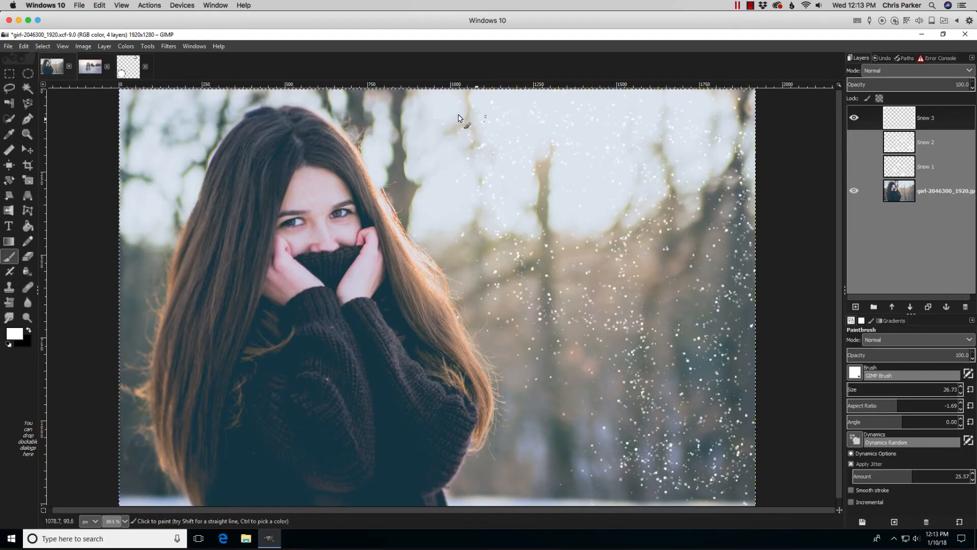
mouse_move(460, 118)
left_mouse_down()
mouse_move(518, 233)
mouse_move(528, 382)
mouse_move(506, 452)
mouse_move(573, 454)
mouse_move(607, 481)
left_mouse_up()
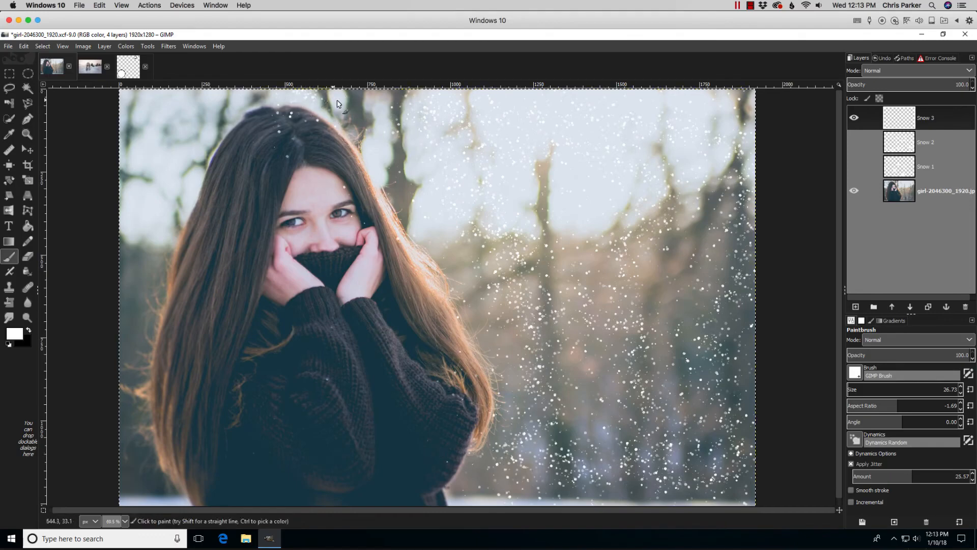
mouse_move(337, 104)
left_mouse_down()
mouse_move(230, 89)
mouse_move(176, 116)
mouse_move(148, 114)
mouse_move(146, 97)
mouse_move(194, 142)
mouse_move(126, 351)
mouse_move(134, 443)
mouse_move(151, 481)
mouse_move(143, 285)
left_mouse_up()
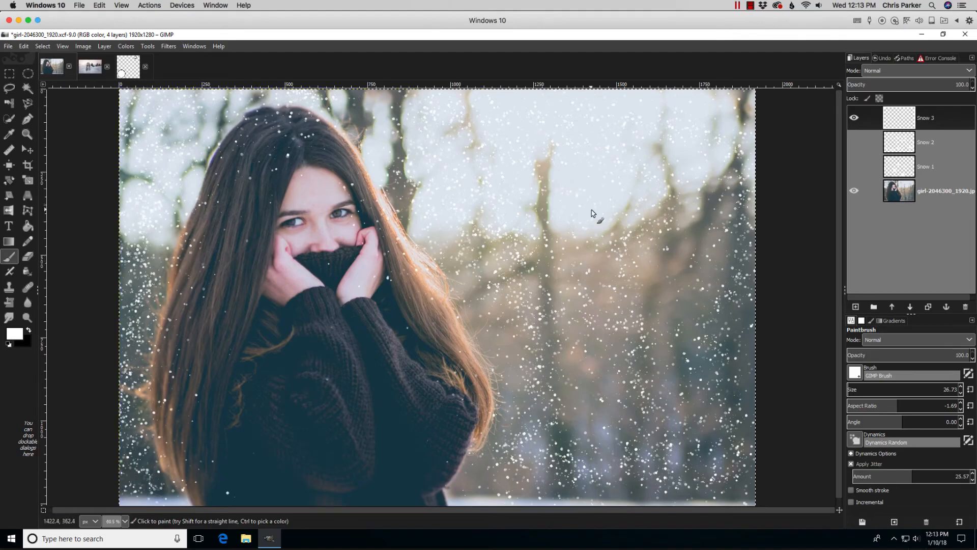
mouse_move(667, 330)
left_mouse_down()
mouse_move(668, 298)
mouse_move(689, 283)
left_mouse_up()
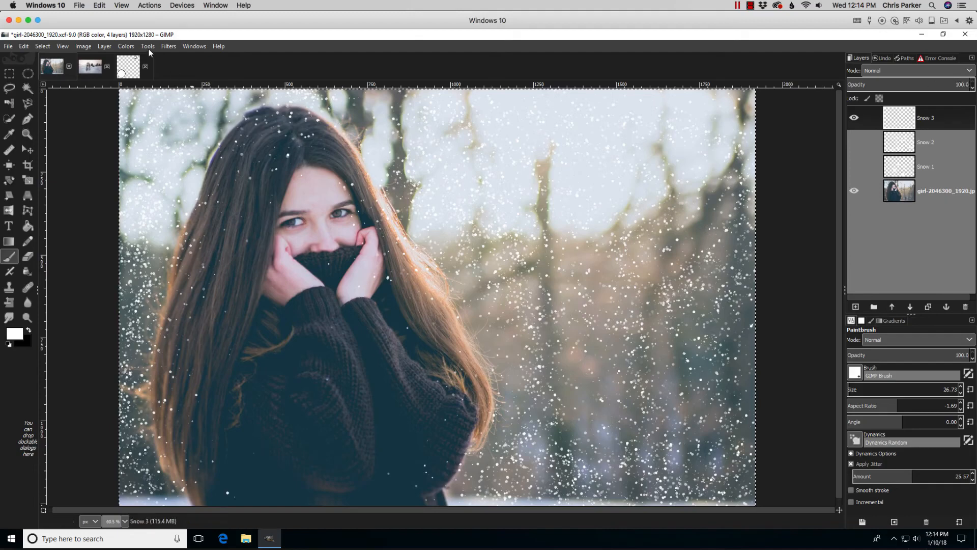
Try a strong Gaussian Blur with a radius of about 72 px on the Snow 3 layer, and undo it.
left_click(173, 48)
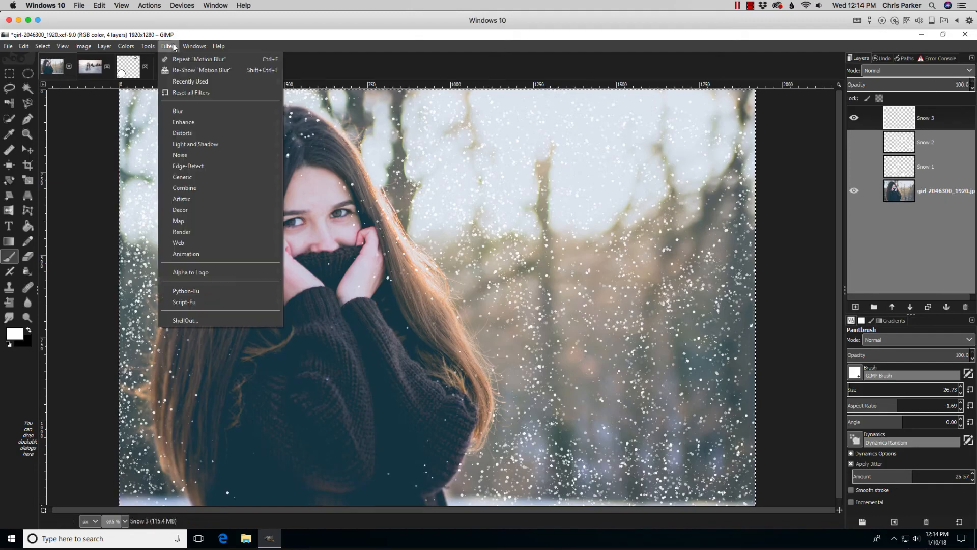
mouse_move(191, 109)
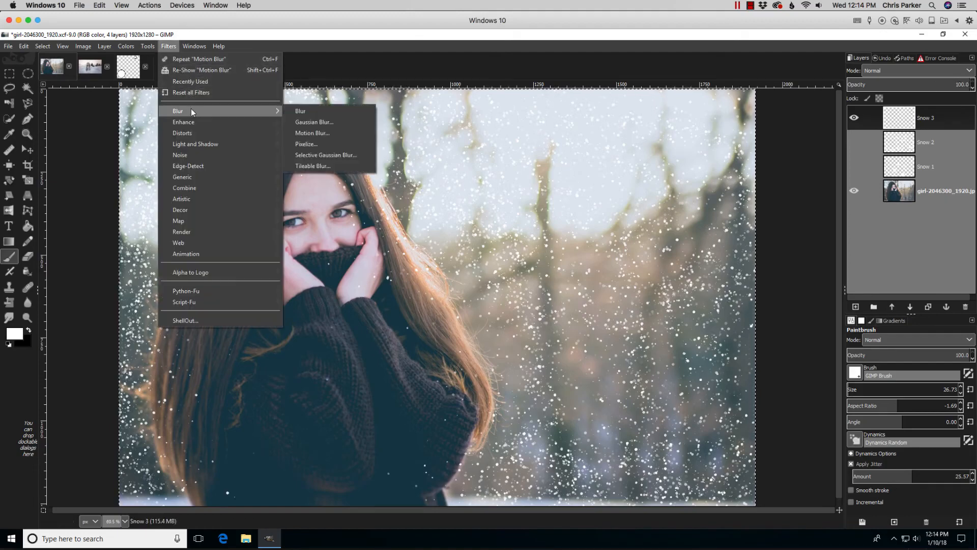
left_click(300, 122)
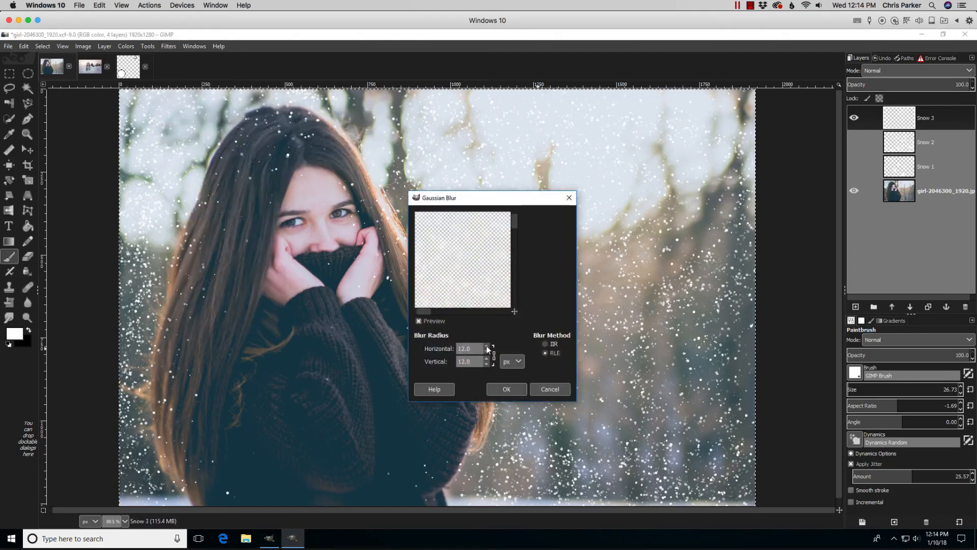
left_click(487, 347)
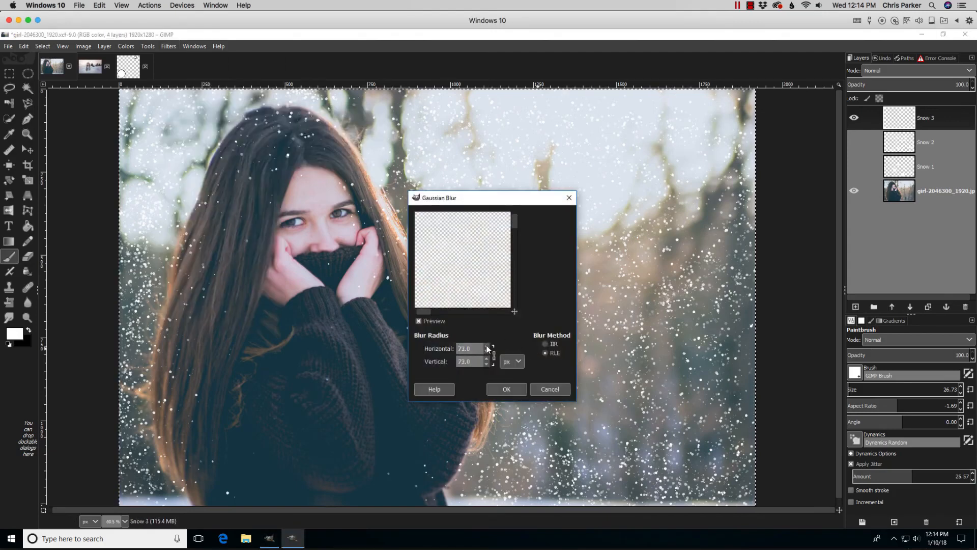
left_click(501, 388)
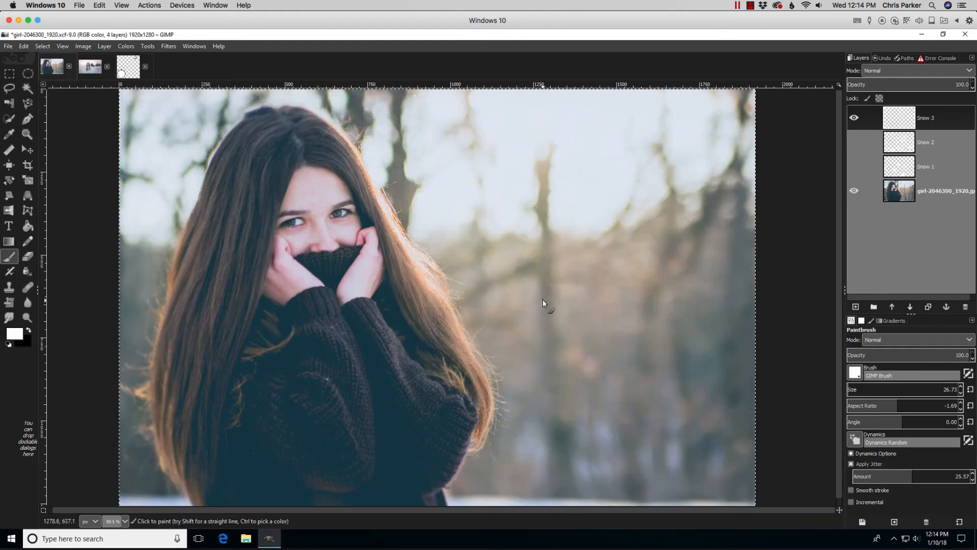
key("ctrl+z")
Try a Gaussian Blur with a 48 px radius on the Snow 3 layer.
left_click(169, 46)
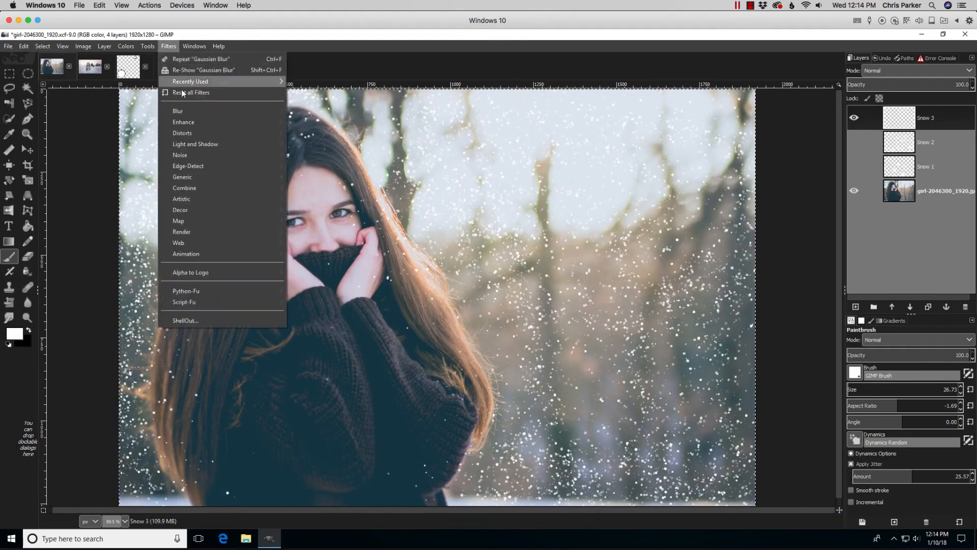
mouse_move(185, 110)
left_click(336, 119)
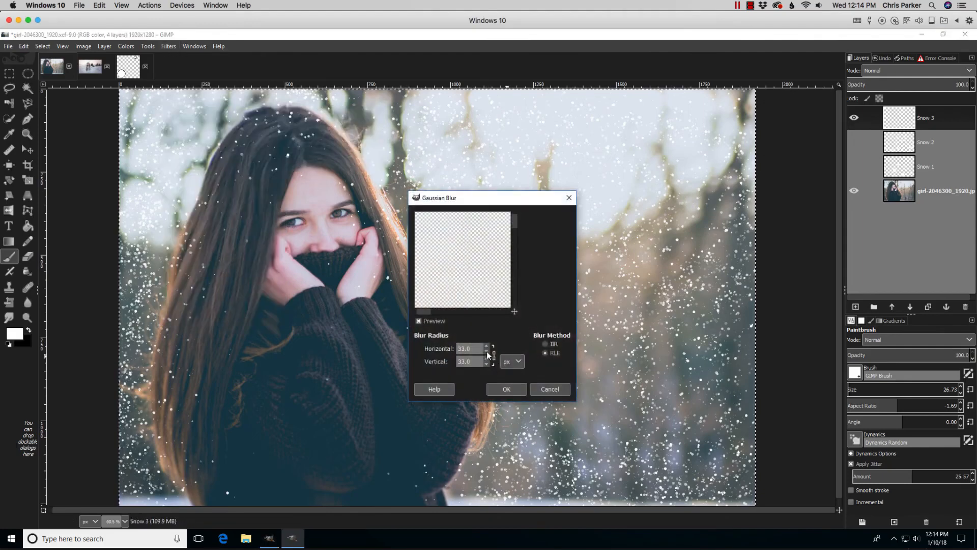
left_click(486, 344)
left_click(487, 345)
left_click(486, 344)
left_click(487, 345)
left_click(486, 345)
left_click(486, 344)
left_click(487, 345)
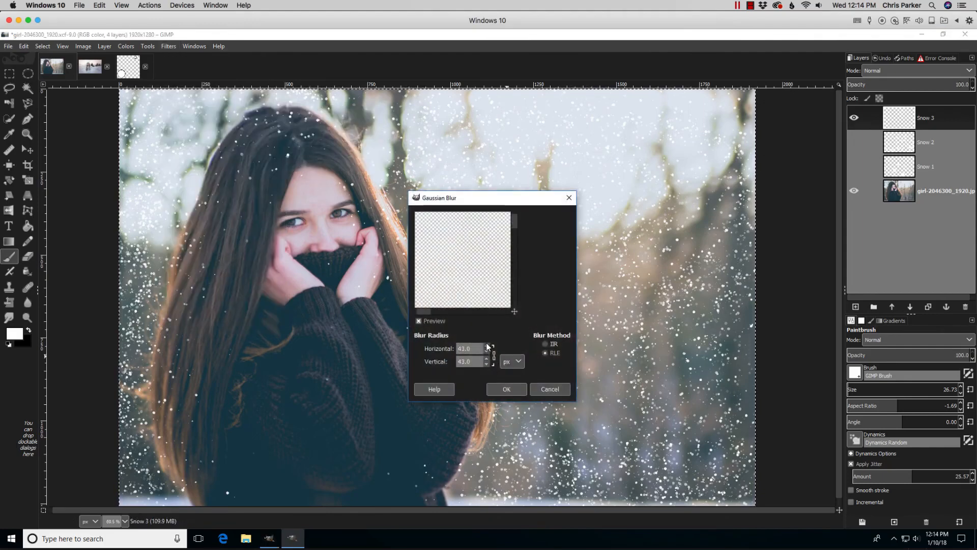
left_click(498, 389)
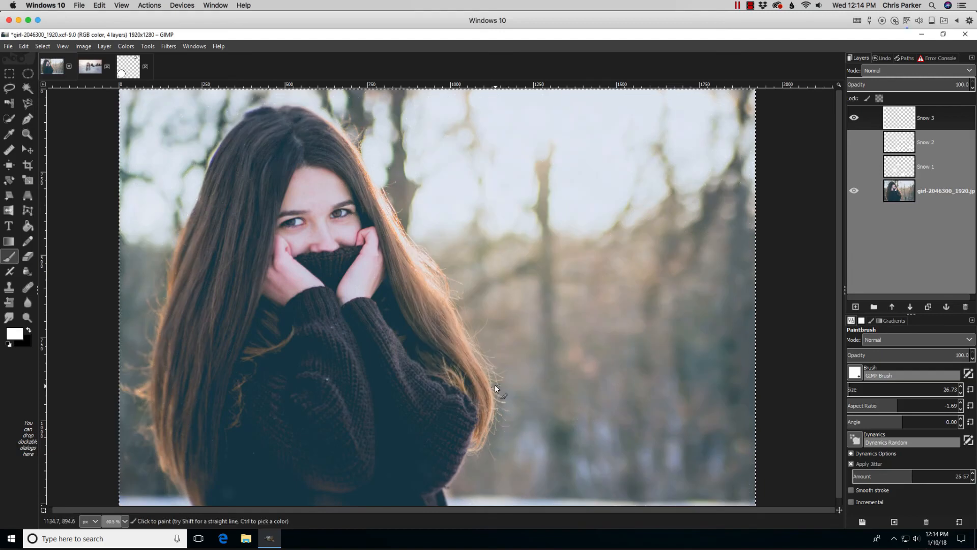
Try a Gaussian Blur with a 33 px radius on the Snow 3 layer.
left_click(173, 45)
mouse_move(185, 111)
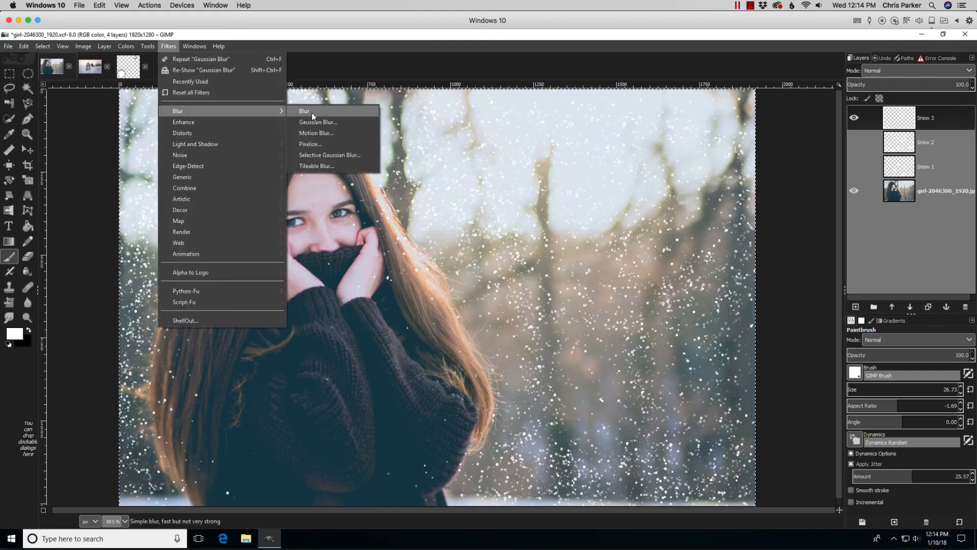
left_click(316, 121)
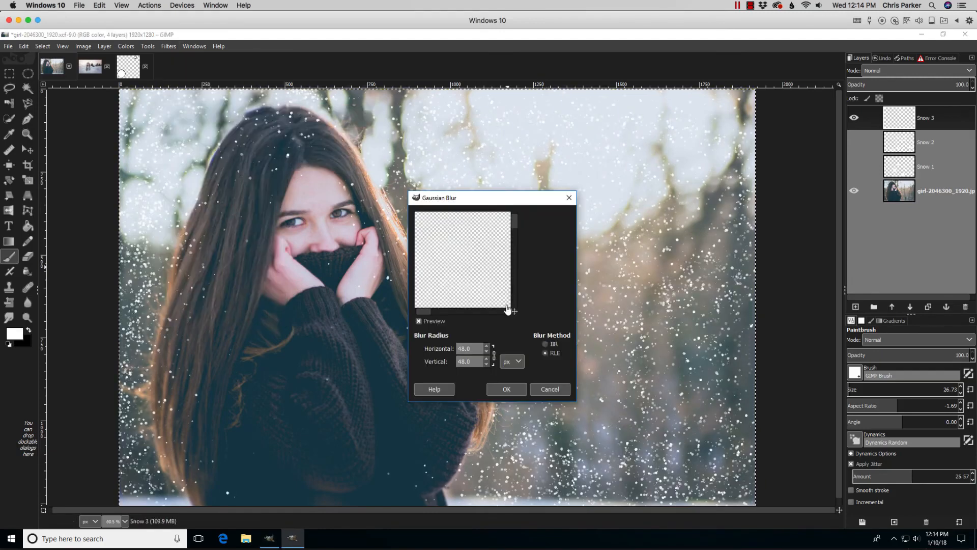
left_click(486, 351)
left_click(487, 352)
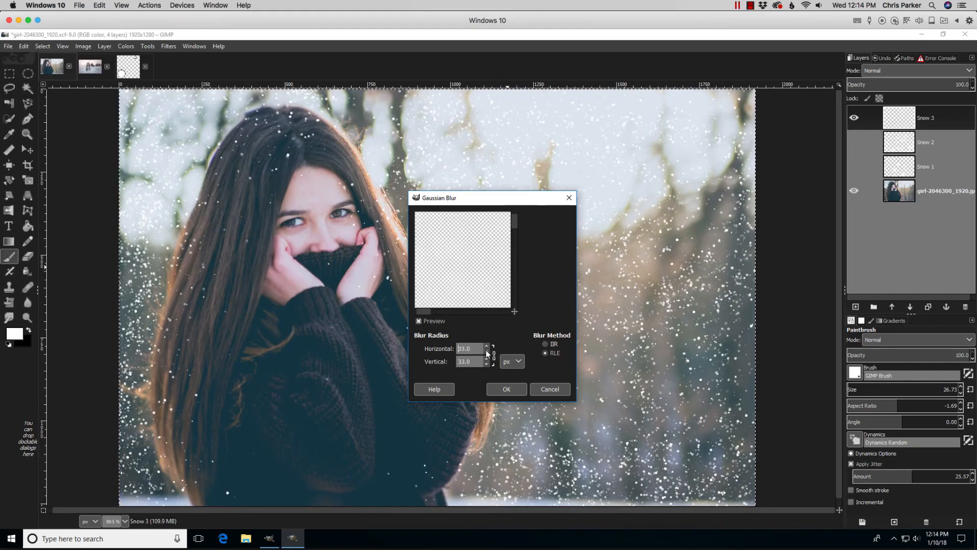
left_click(506, 388)
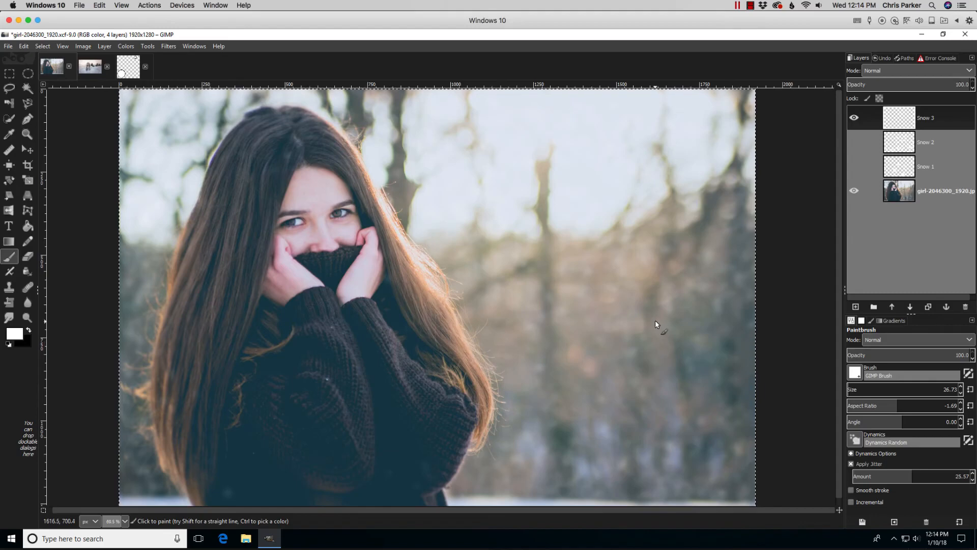
Apply a Gaussian Blur with a radius of about 28 px to the tiny dots on the Snow 3 layer.
left_click(169, 45)
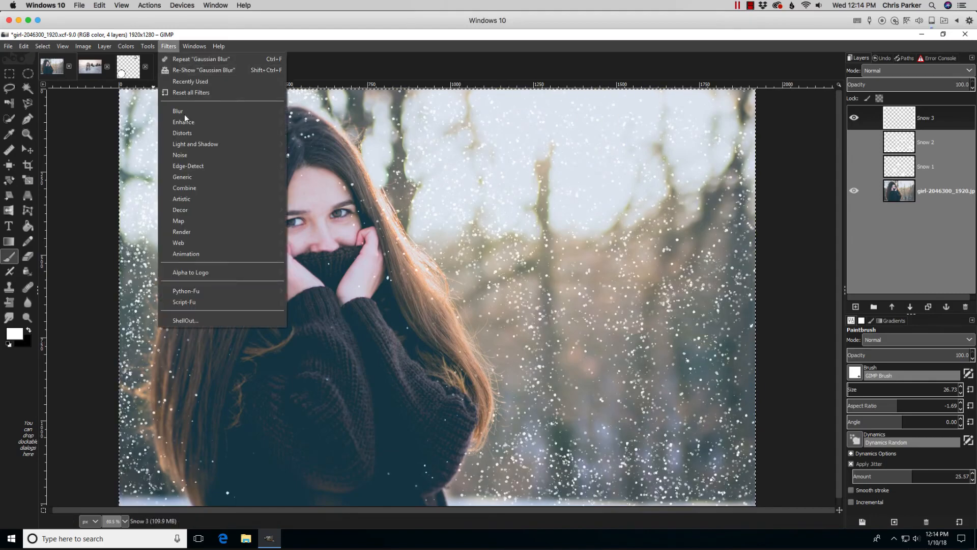
mouse_move(271, 110)
left_click(310, 114)
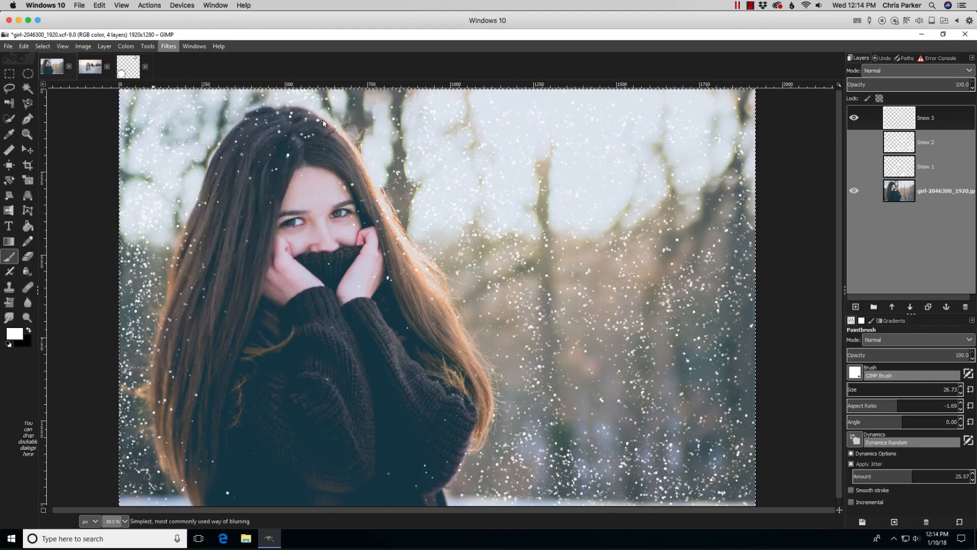
left_click(488, 351)
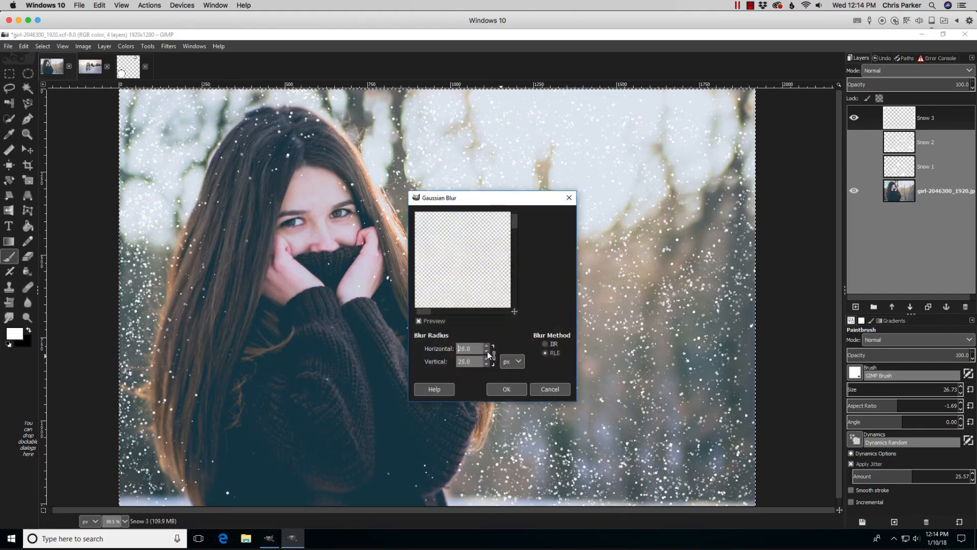
left_click(507, 390)
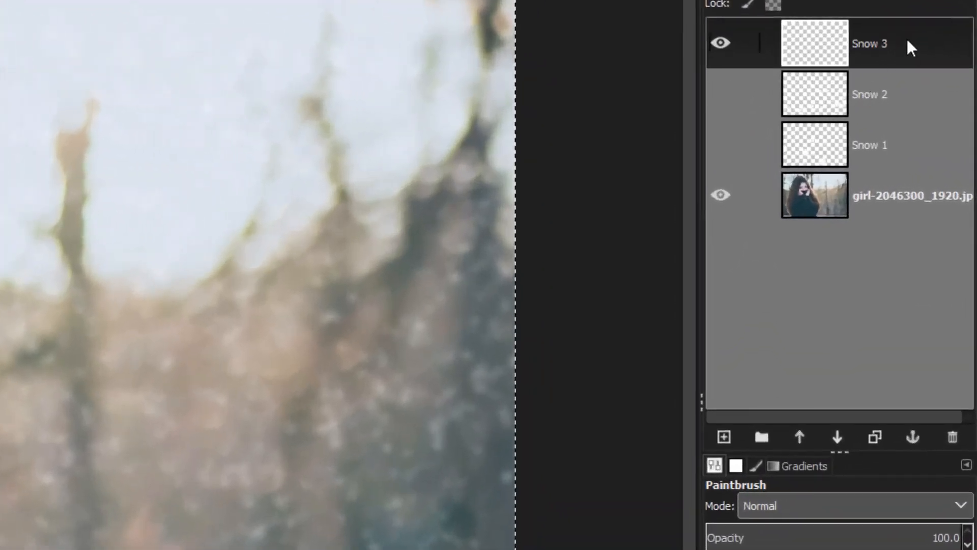
Add a white (full opacity) layer mask to the Snow 3 layer.
right_click(907, 41)
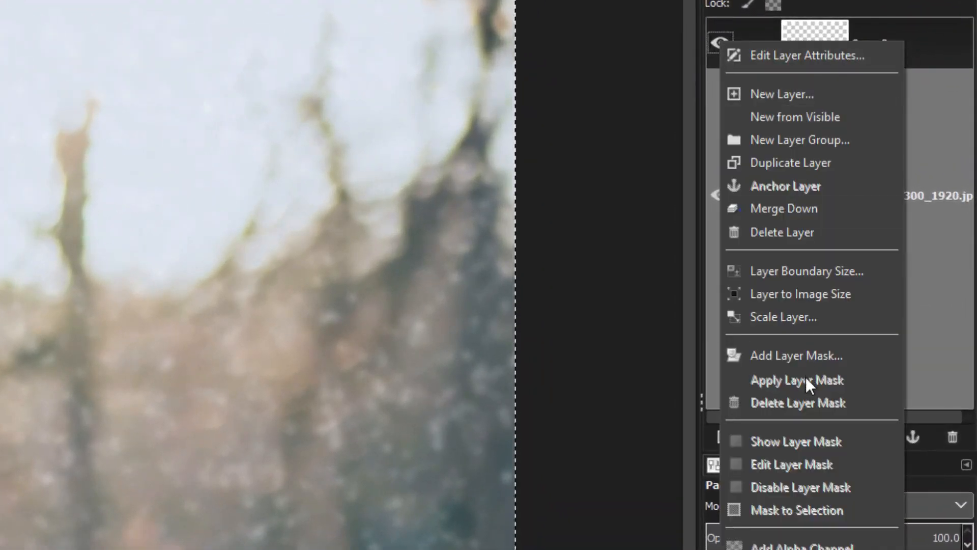
left_click(805, 356)
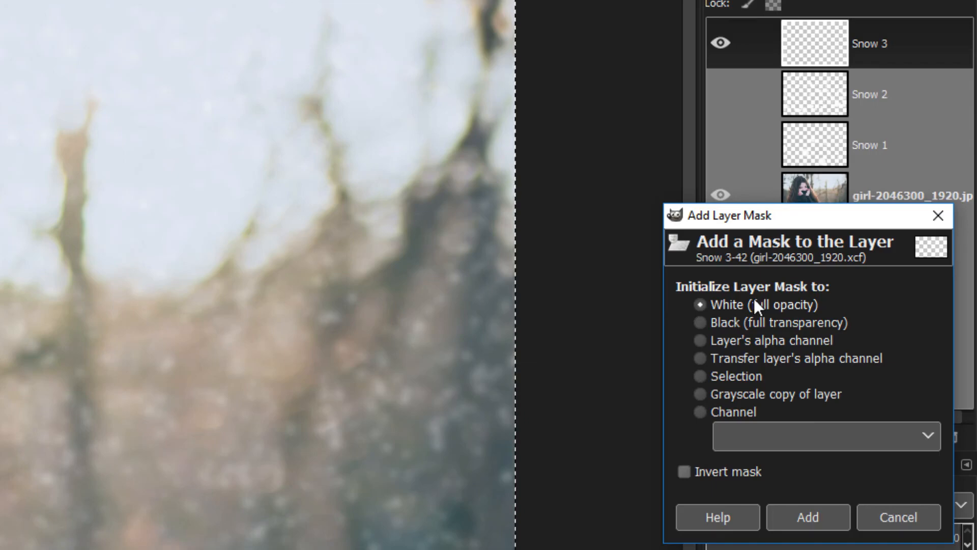
left_click(813, 510)
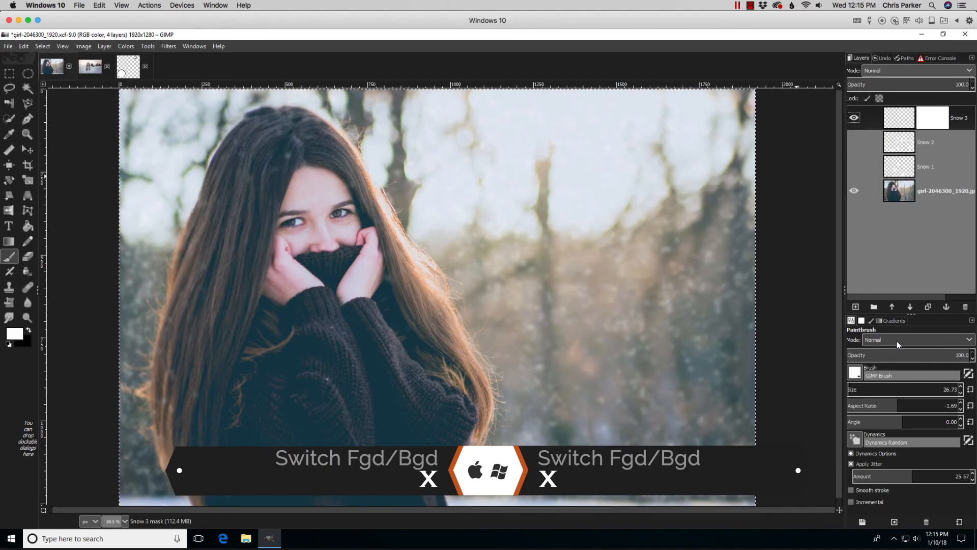
Switch the foreground colour to black and choose the 2. Hardness 075 brush for the Paintbrush.
key("x")
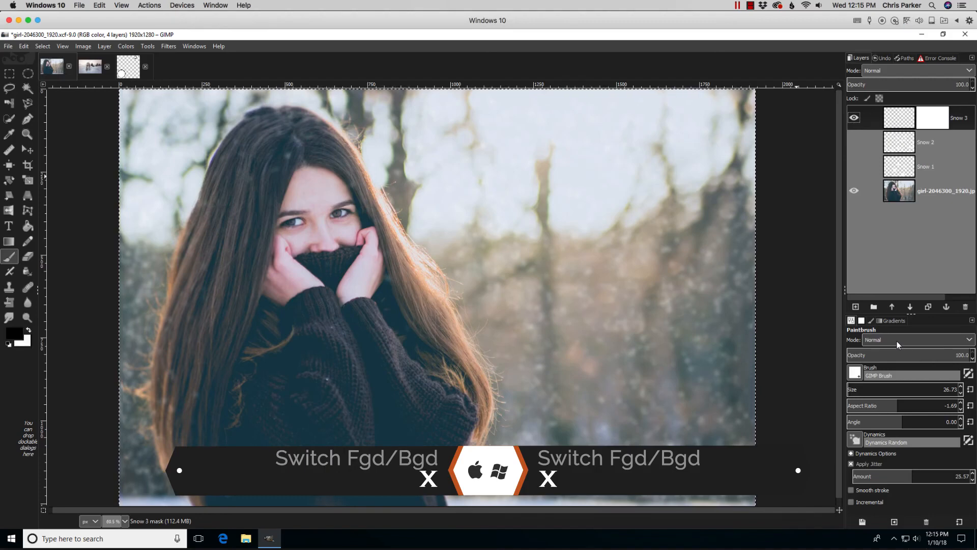
left_click(861, 321)
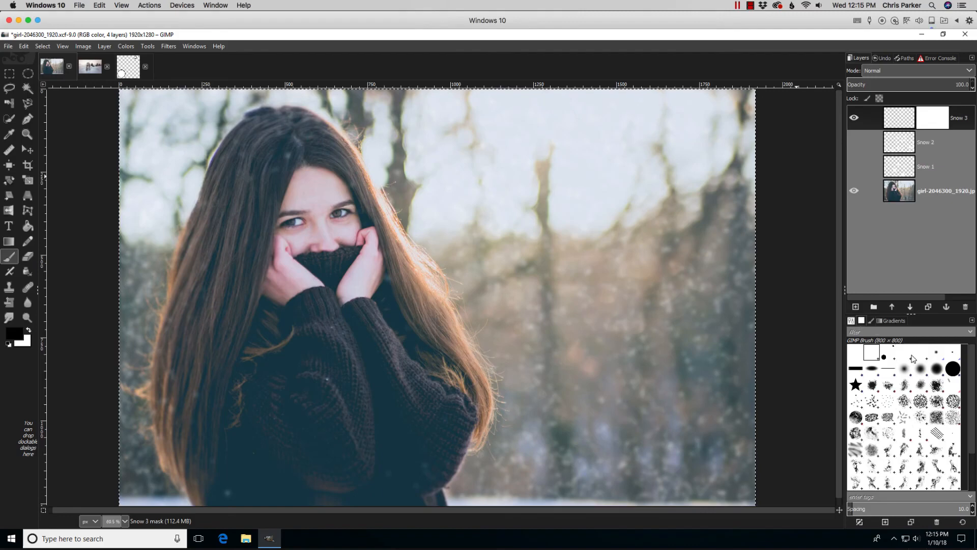
left_click(937, 369)
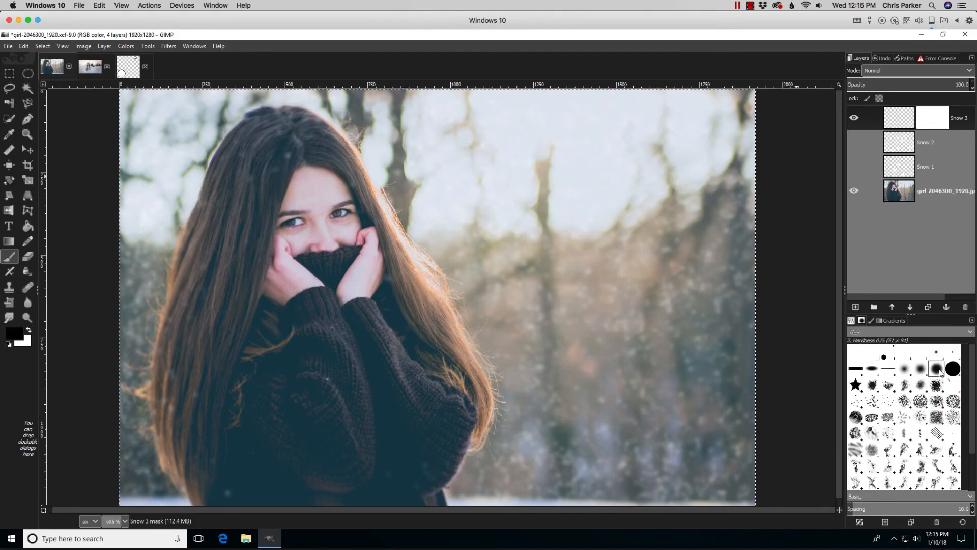
left_click(852, 321)
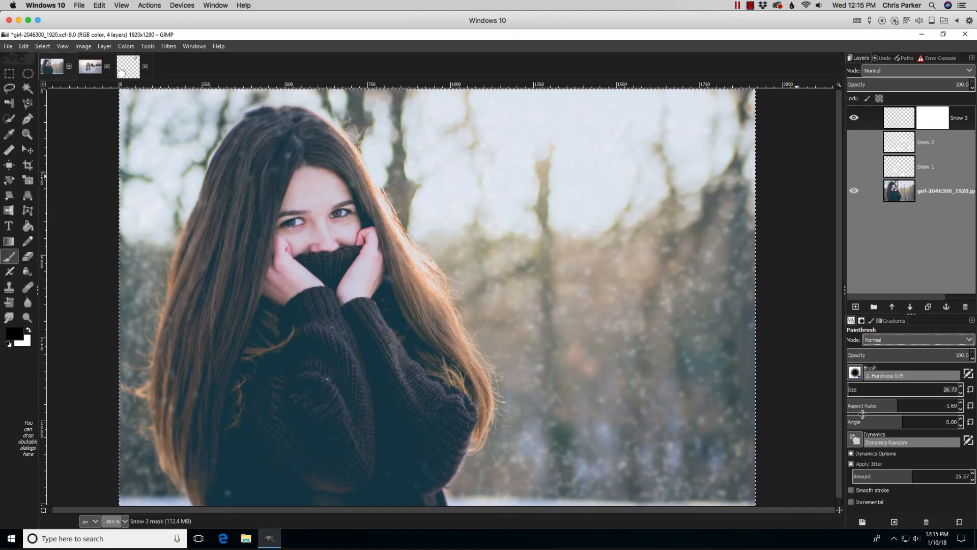
Turn off the brush jitter and set the brush dynamics to Basic Dynamics.
left_click(851, 463)
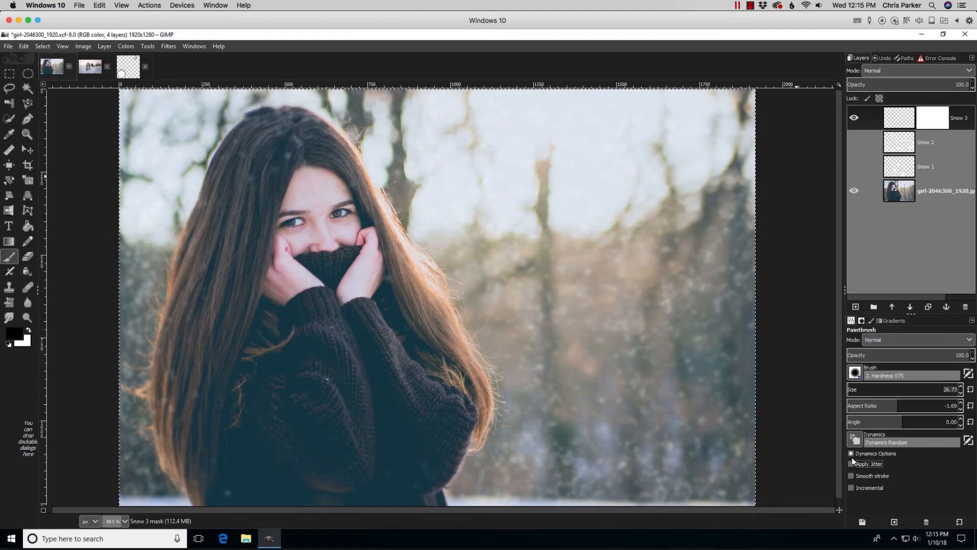
left_click(851, 452)
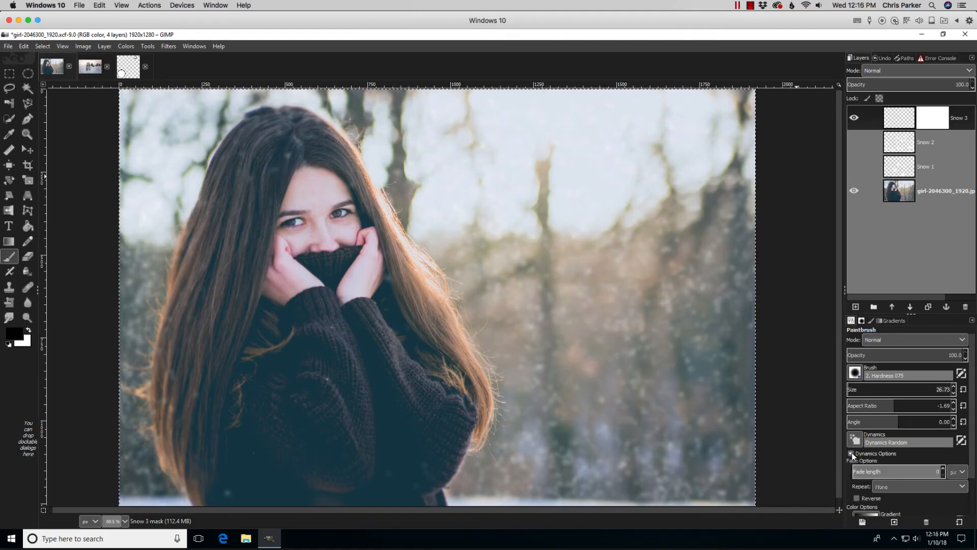
left_click(851, 453)
left_click(854, 440)
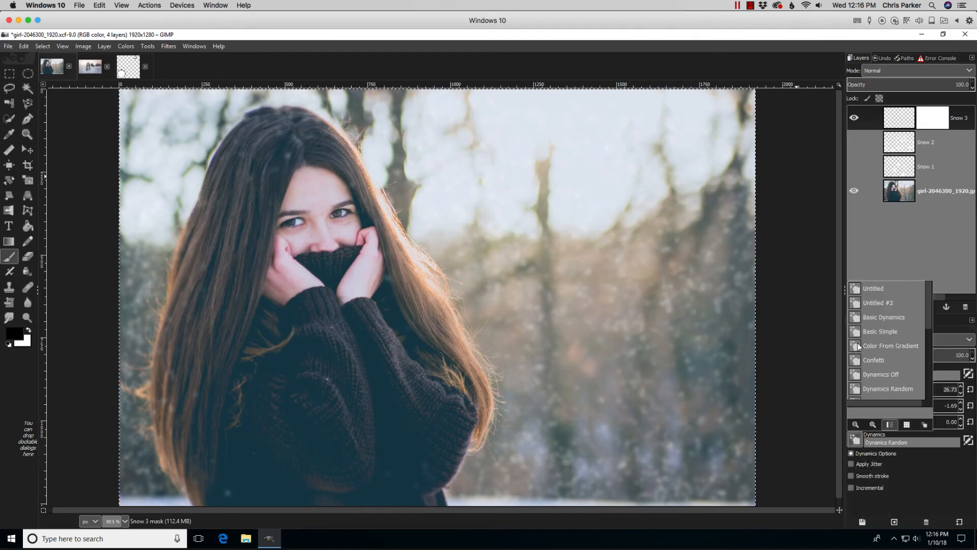
left_click(875, 316)
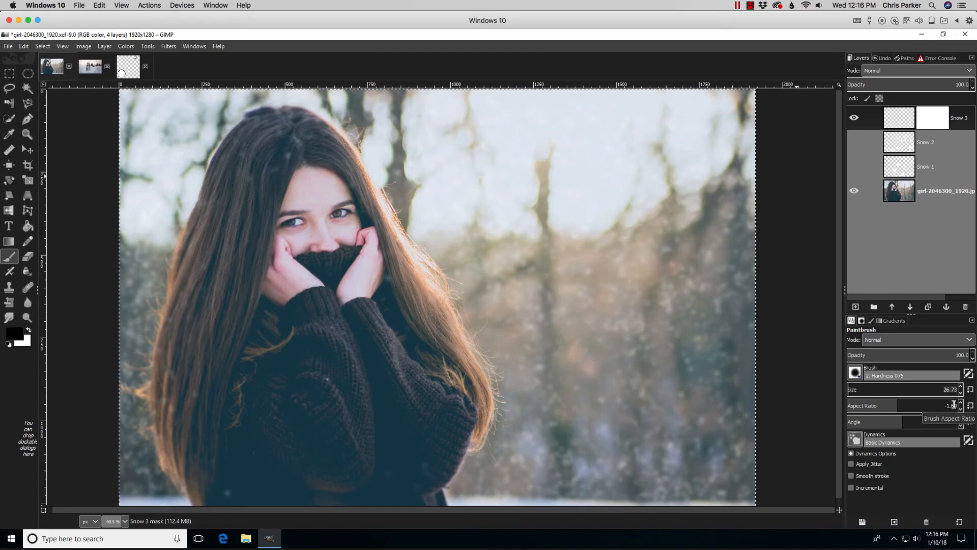
With a brush size of about 228 and aspect ratio of about -0.09, paint black on the Snow 3 mask over the woman's face, hair and sweater.
left_click(856, 391)
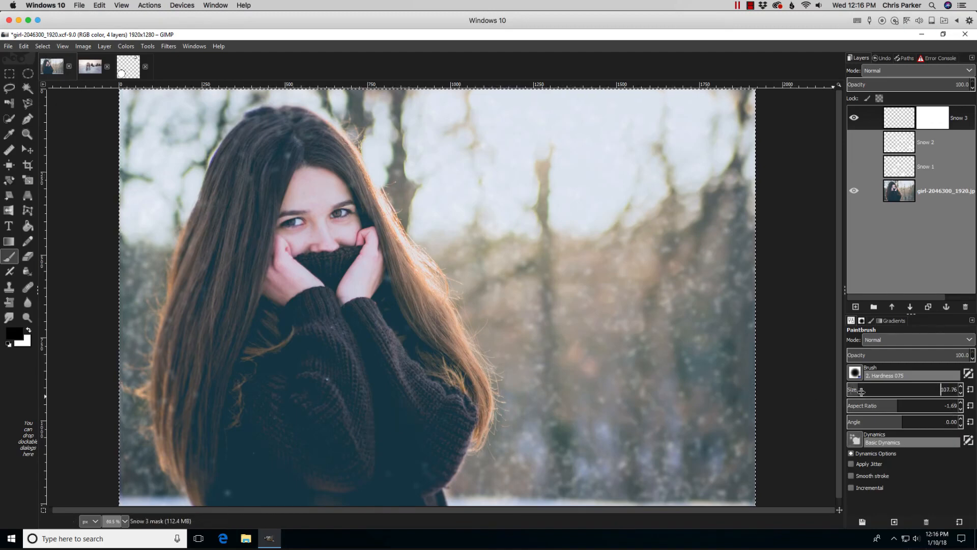
left_click_drag(868, 392, 898, 407)
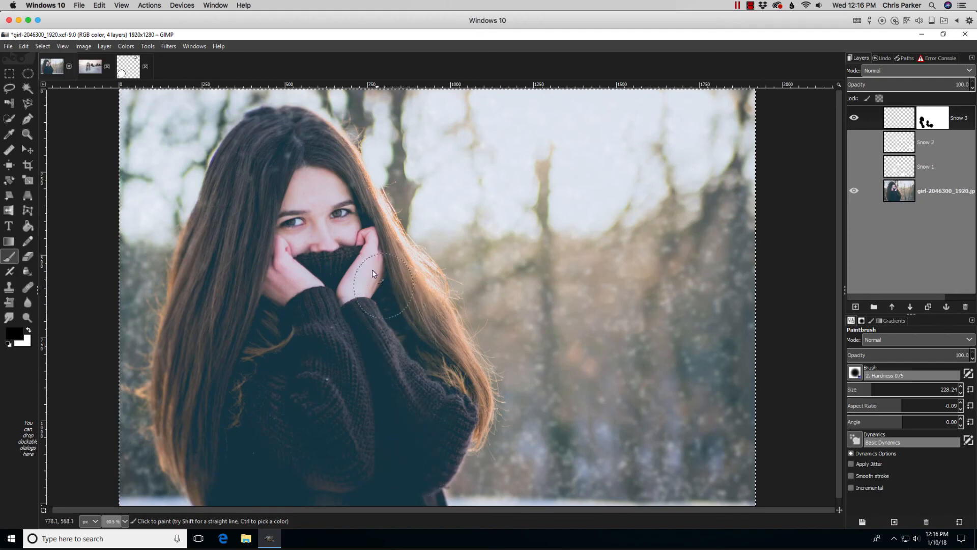
left_click_drag(372, 270, 310, 166)
mouse_move(210, 365)
left_mouse_down()
mouse_move(214, 453)
mouse_move(253, 488)
mouse_move(250, 469)
mouse_move(276, 482)
mouse_move(271, 466)
mouse_move(317, 389)
left_mouse_up()
Show the Snow 2 layer, give it a white layer mask and paint black over the dots on the lower sweater.
left_click(853, 141)
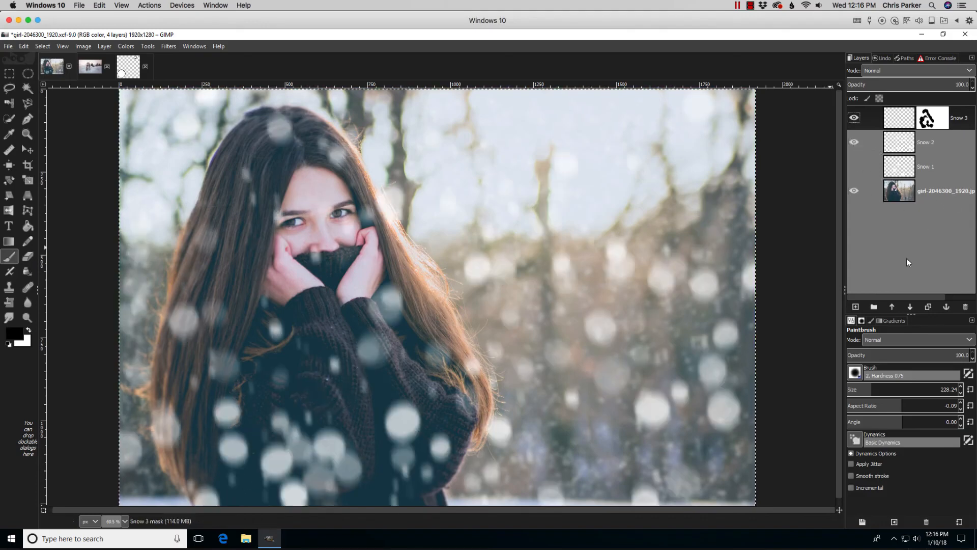
right_click(942, 142)
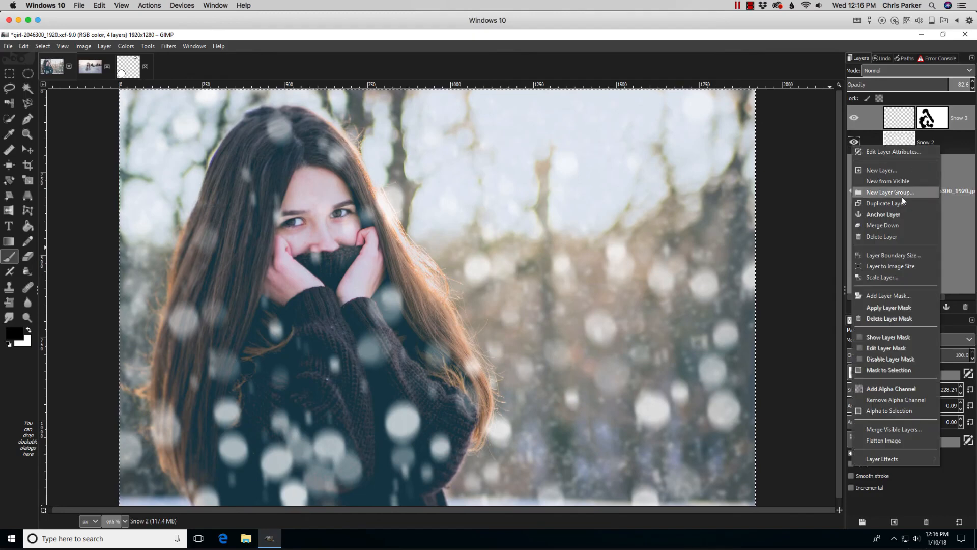
left_click(896, 292)
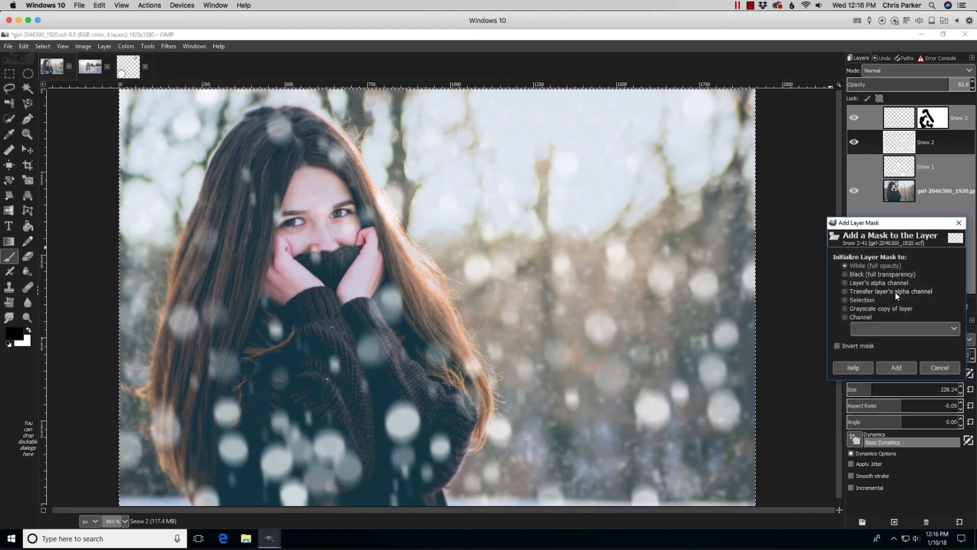
left_click(893, 367)
mouse_move(402, 417)
left_mouse_down()
mouse_move(262, 440)
mouse_move(277, 474)
mouse_move(315, 481)
mouse_move(339, 465)
mouse_move(249, 459)
mouse_move(220, 431)
mouse_move(243, 422)
mouse_move(241, 458)
mouse_move(252, 443)
mouse_move(304, 464)
left_mouse_up()
left_click_drag(395, 472, 400, 457)
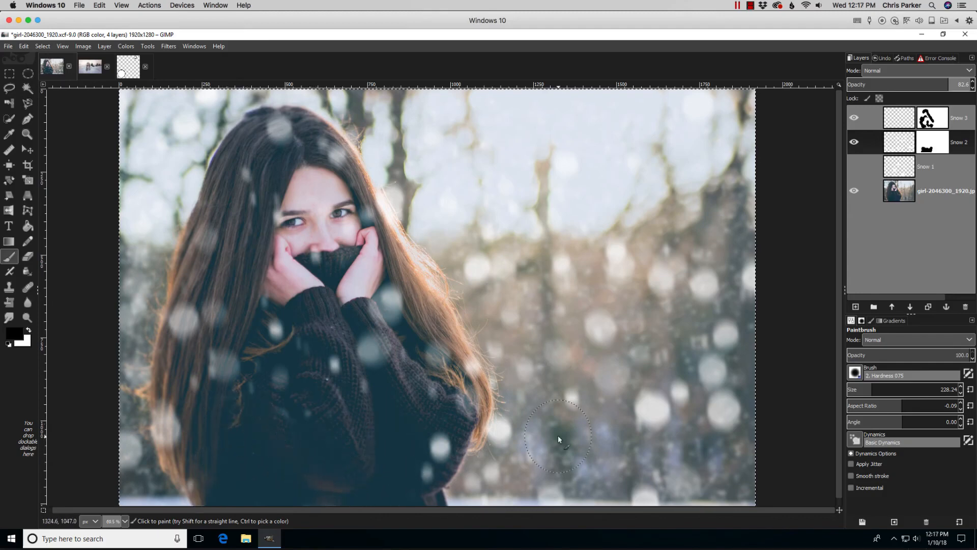
Restore the sweater dots in white on the Snow 2 mask, and hide the cluster along the sweater's lower part again in black.
key("x")
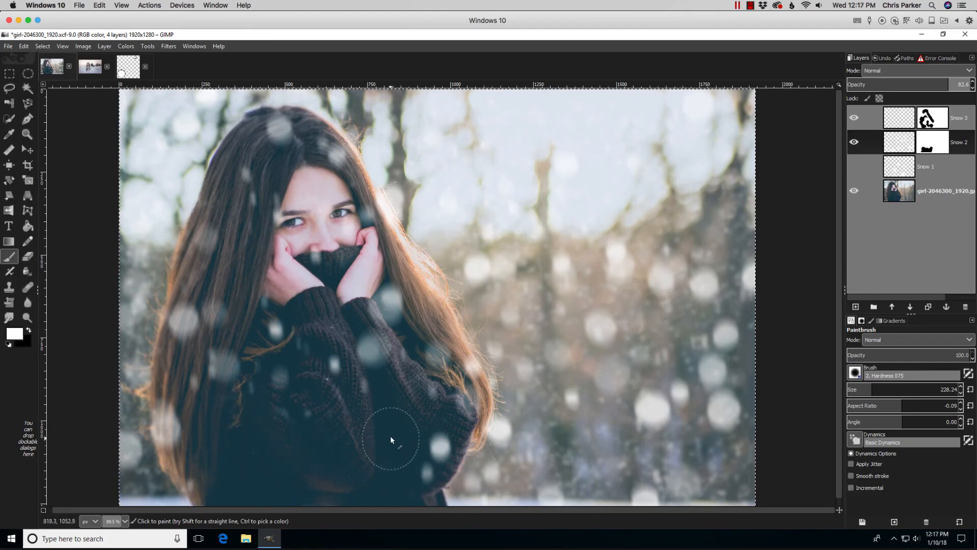
left_click_drag(383, 461, 404, 424)
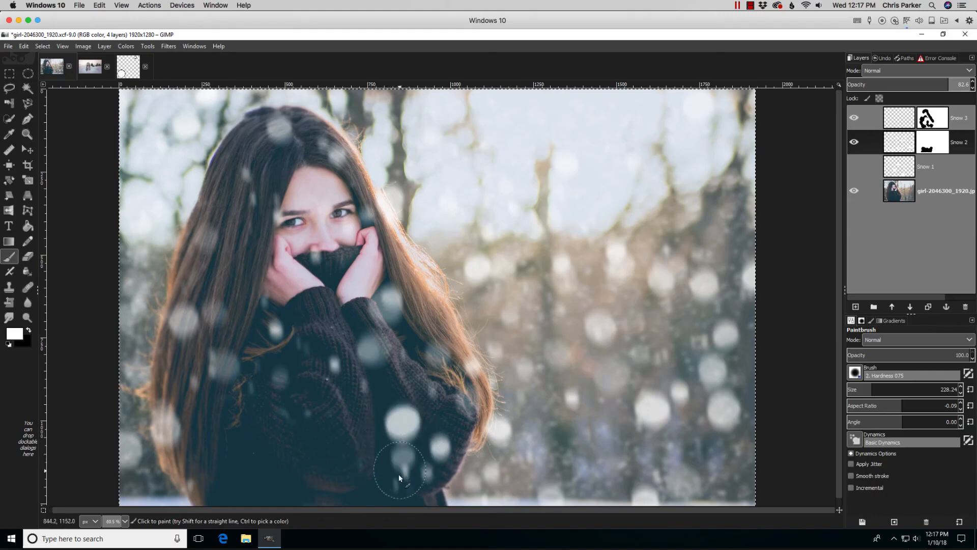
mouse_move(333, 483)
left_mouse_down()
mouse_move(306, 493)
mouse_move(333, 492)
mouse_move(325, 458)
mouse_move(293, 484)
left_mouse_up()
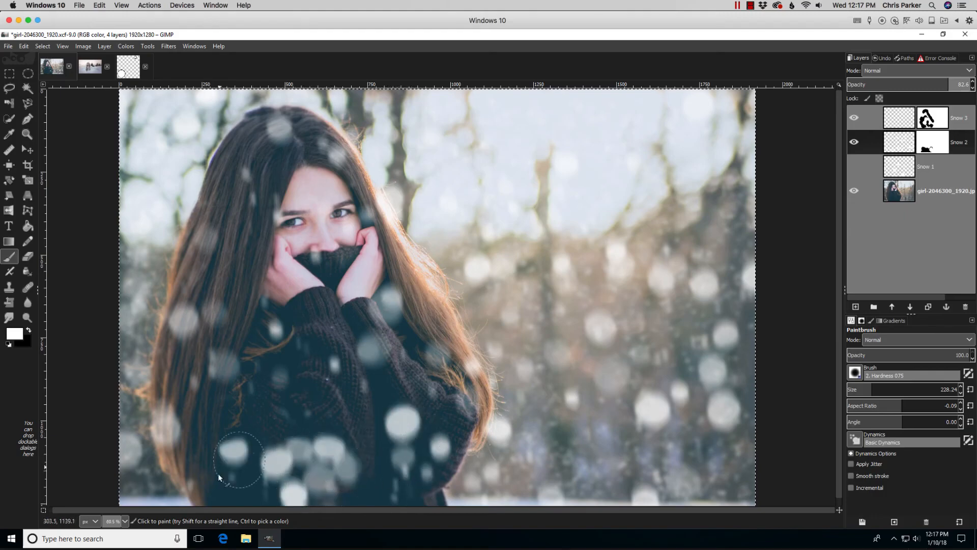
left_click_drag(217, 473, 224, 404)
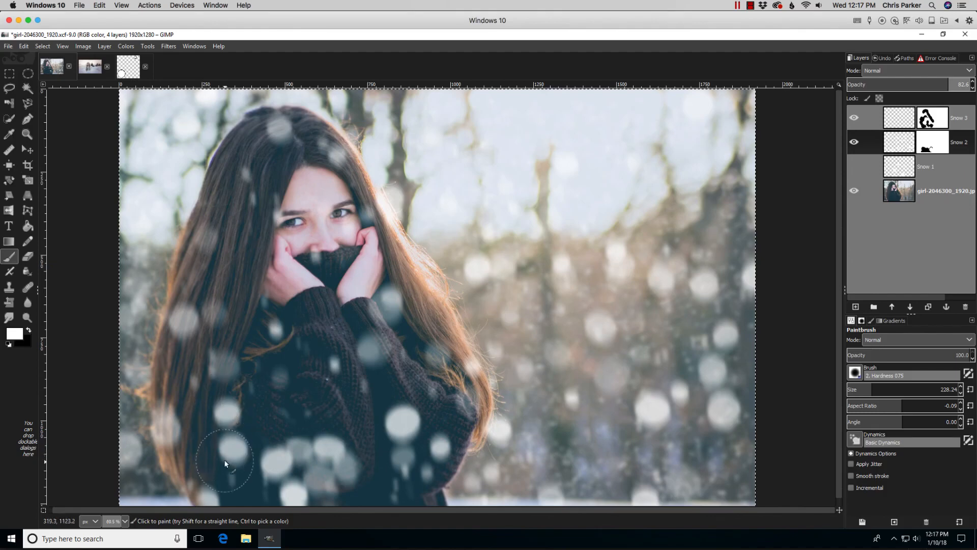
key("x")
mouse_move(265, 491)
left_mouse_down()
mouse_move(319, 459)
mouse_move(303, 457)
mouse_move(278, 489)
mouse_move(294, 465)
mouse_move(316, 472)
left_mouse_up()
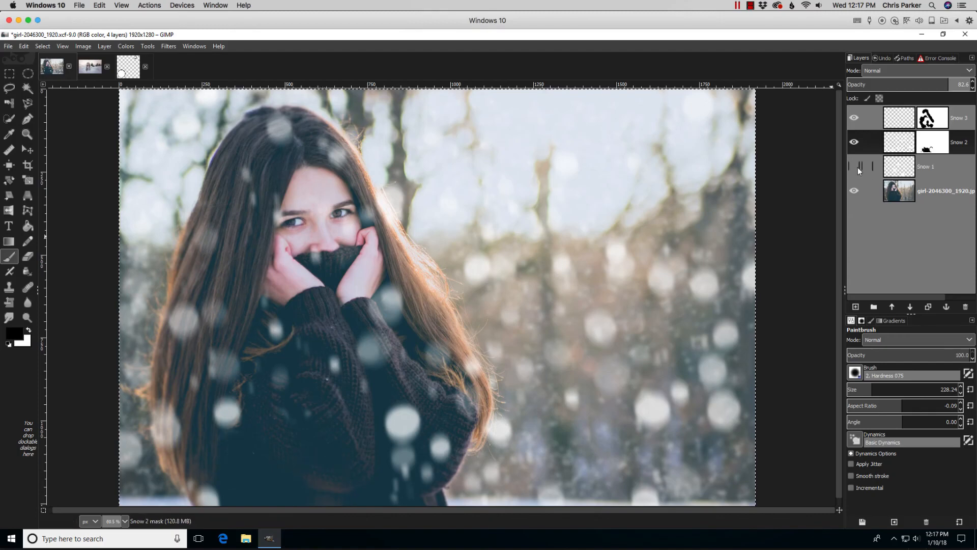
Show the Snow 1 layer, give it a white layer mask and paint out the large dot on the middle of the sweater.
left_click(854, 166)
right_click(948, 167)
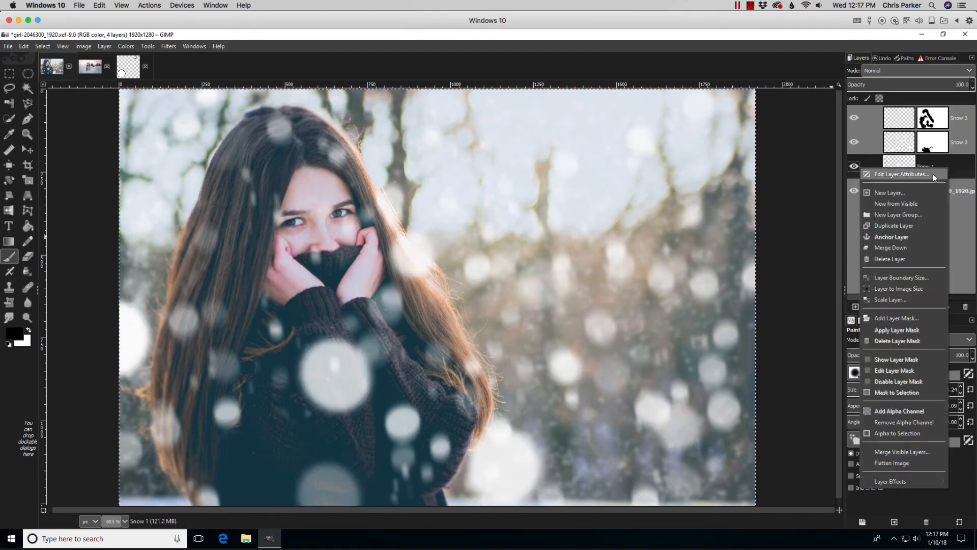
left_click(912, 316)
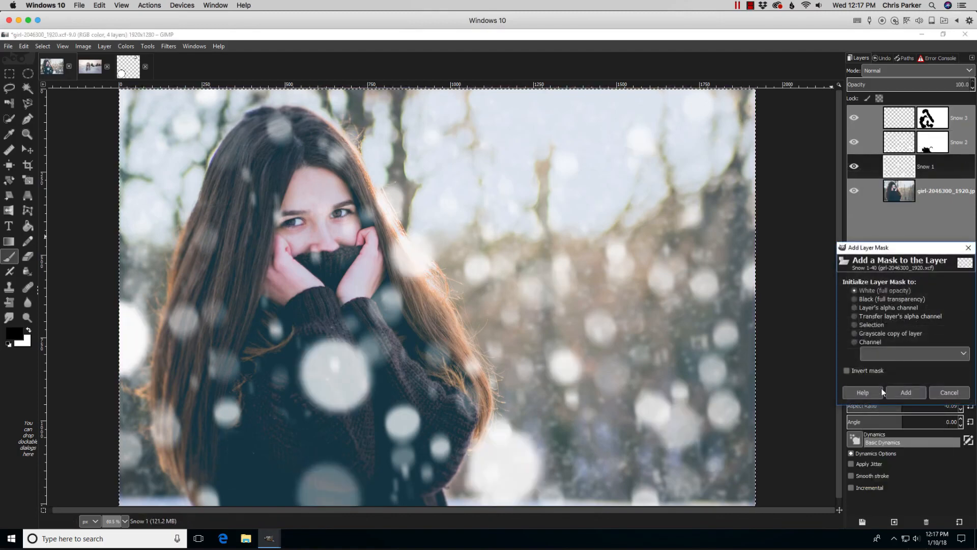
left_click(905, 391)
mouse_move(327, 376)
left_mouse_down()
mouse_move(323, 354)
mouse_move(321, 392)
mouse_move(346, 377)
left_mouse_up()
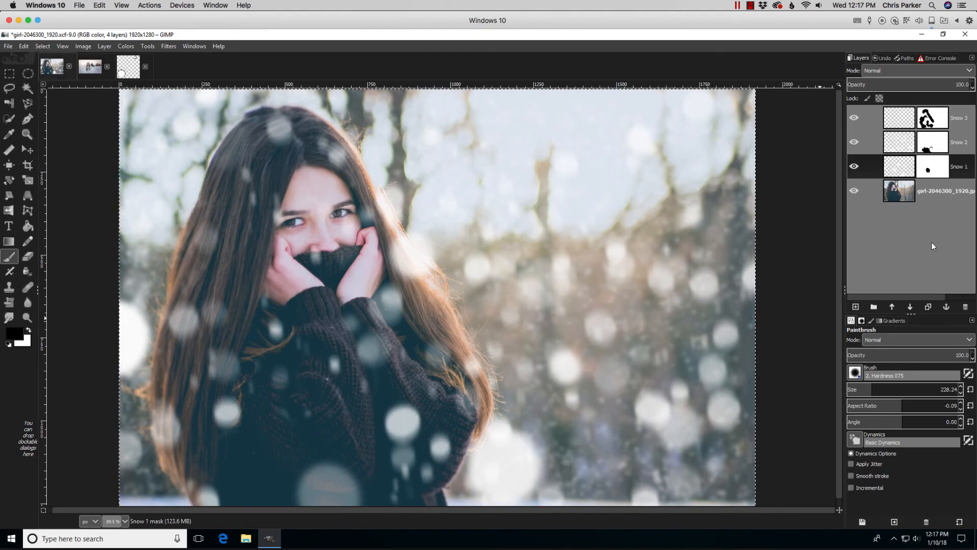
Paint black over the woman's face on the Snow 1 and Snow 2 masks to keep it clear of snow.
key("Page_Up")
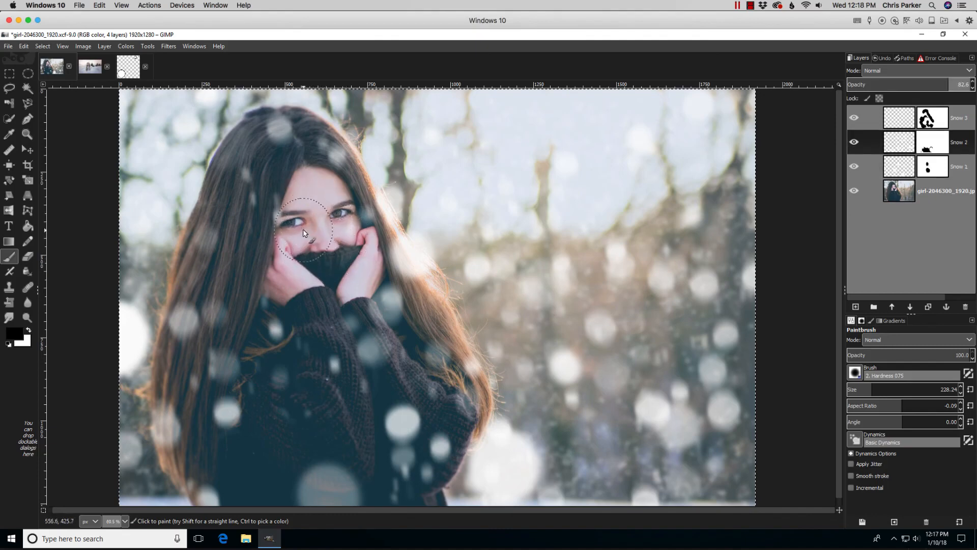
left_click(304, 235)
Create a layer group, move Snow 3, Snow 2 and Snow 1 into it in that order, and collapse it.
left_click(956, 116)
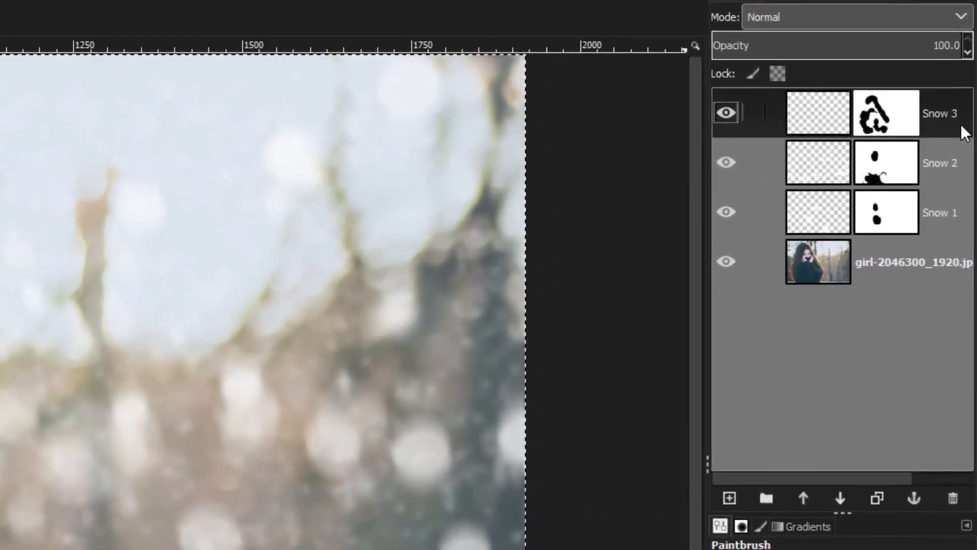
right_click(962, 123)
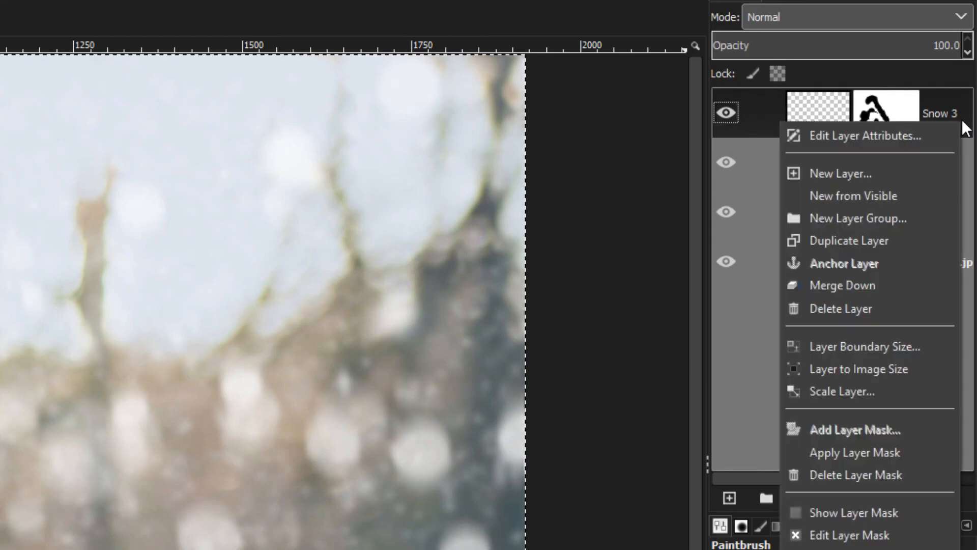
left_click(890, 218)
left_click_drag(824, 158, 850, 126)
left_click_drag(827, 212, 851, 192)
left_click_drag(824, 262, 846, 233)
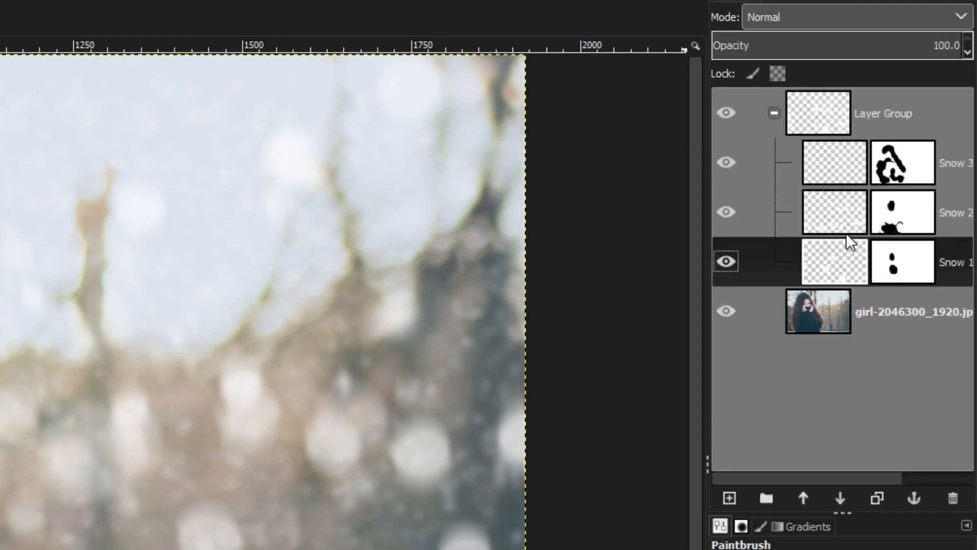
left_click(774, 112)
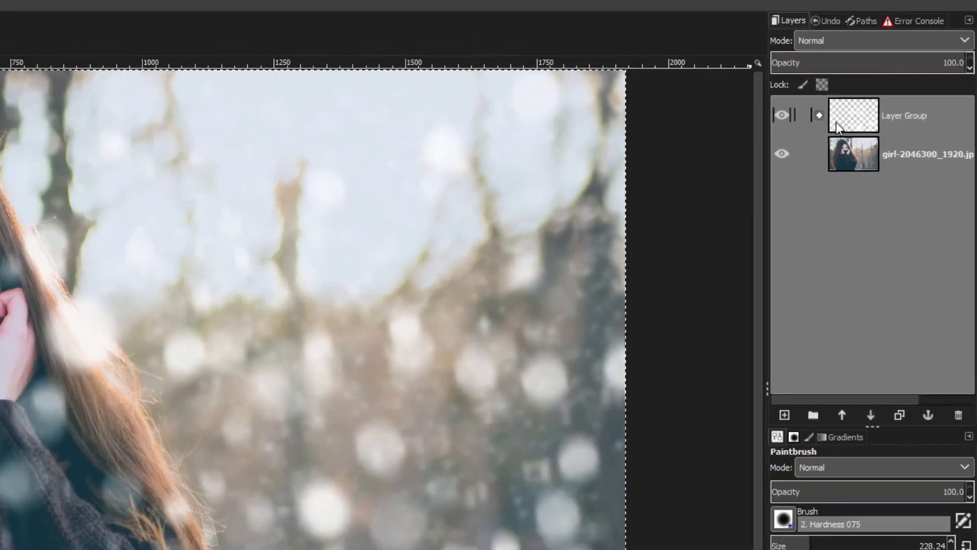
Compare the portrait with and without snow by repeatedly hiding and showing the layer group.
left_click(781, 115)
left_click(781, 115)
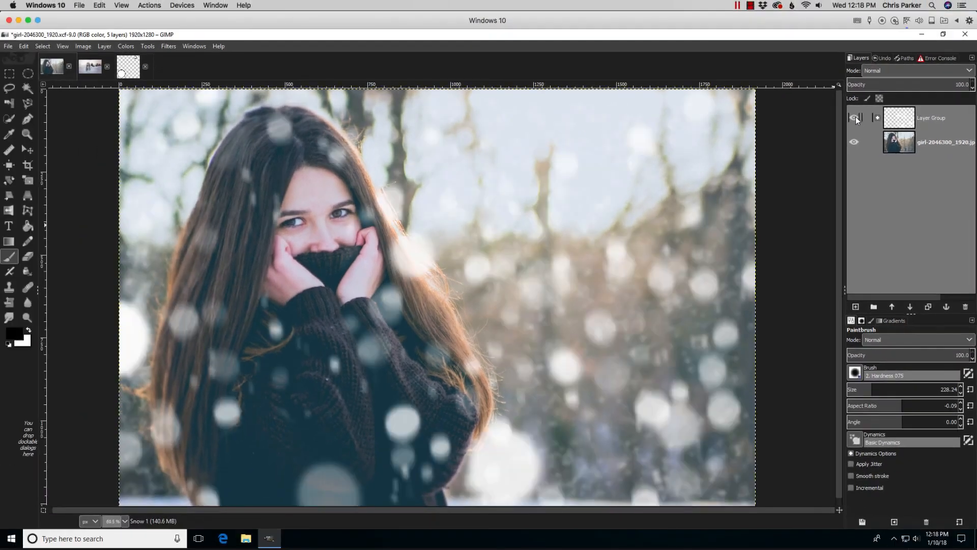
left_click(856, 117)
left_click(856, 117)
left_click(856, 117)
left_click(856, 117)
left_click(856, 117)
left_click(856, 117)
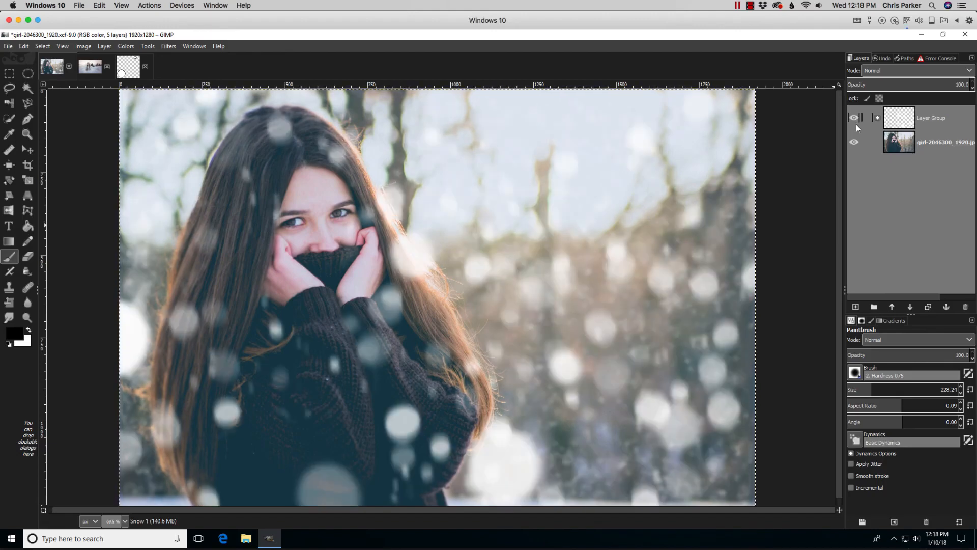
Hide the portrait photo layer to view the snow layer group on its own, and select the photo layer.
left_click(855, 139)
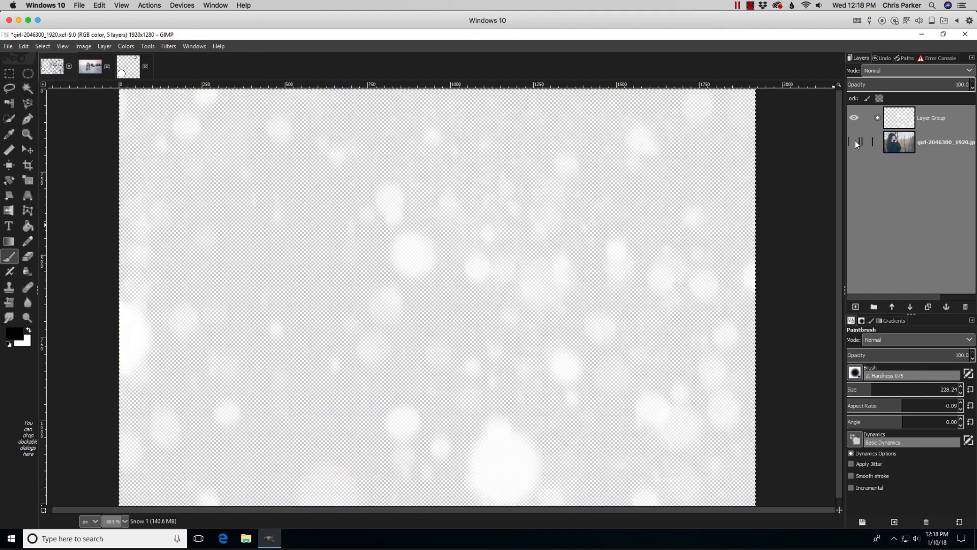
left_click(951, 117)
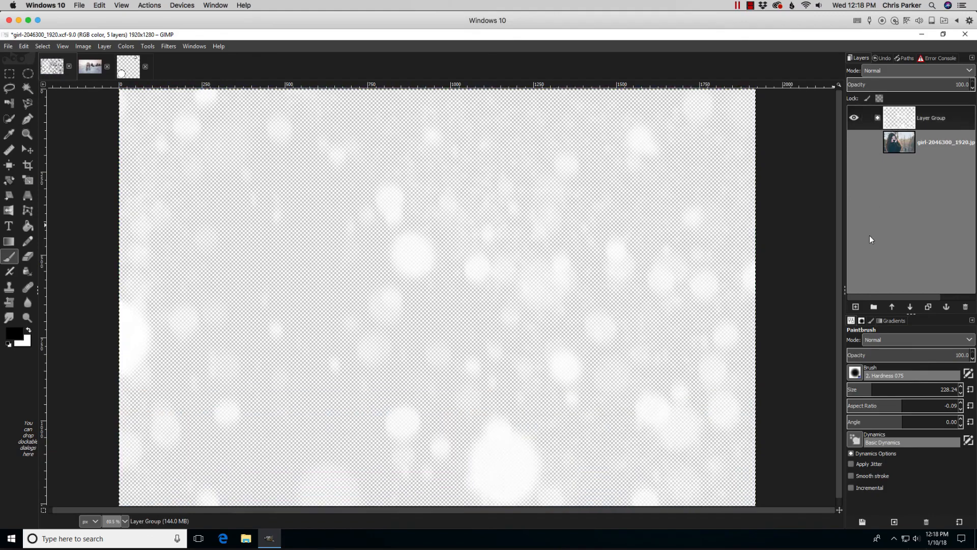
left_click(900, 144)
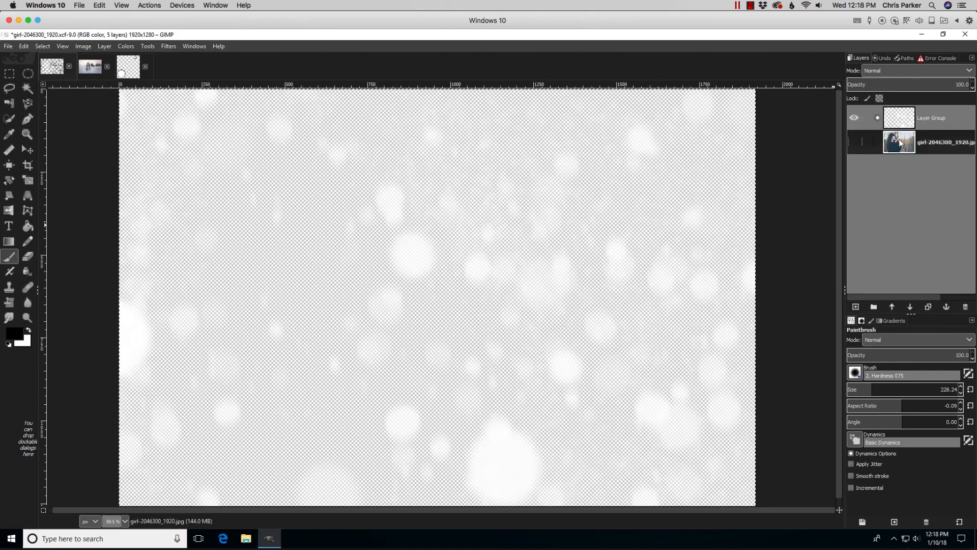
Add a black-filled 1920 x 1280 layer above the photo layer, move it into the layer group below Snow 1, and collapse the group.
left_click(856, 307)
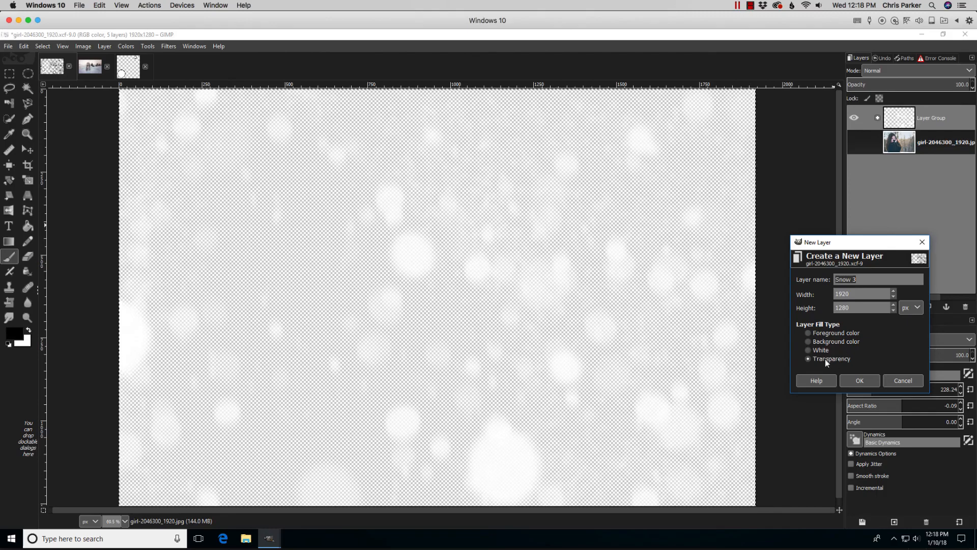
left_click(859, 381)
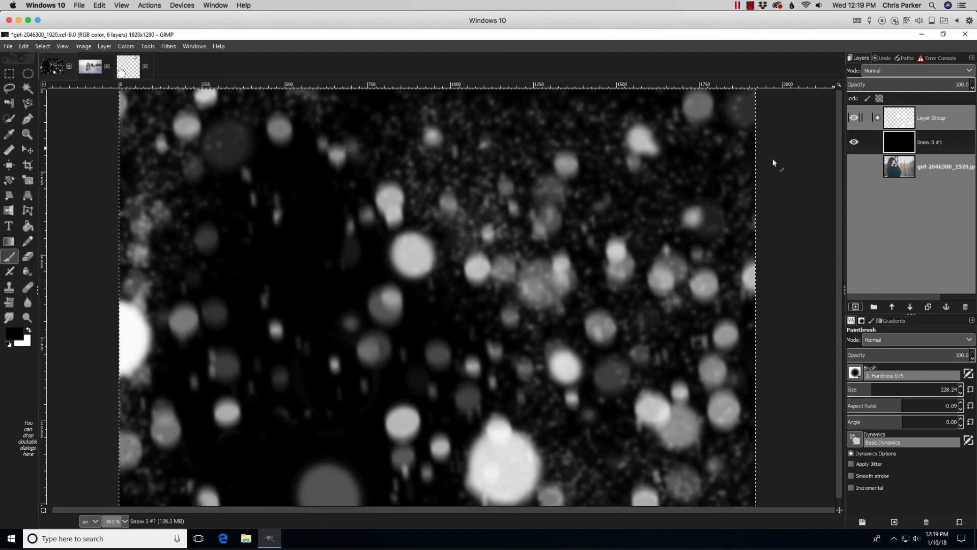
left_click(44, 534)
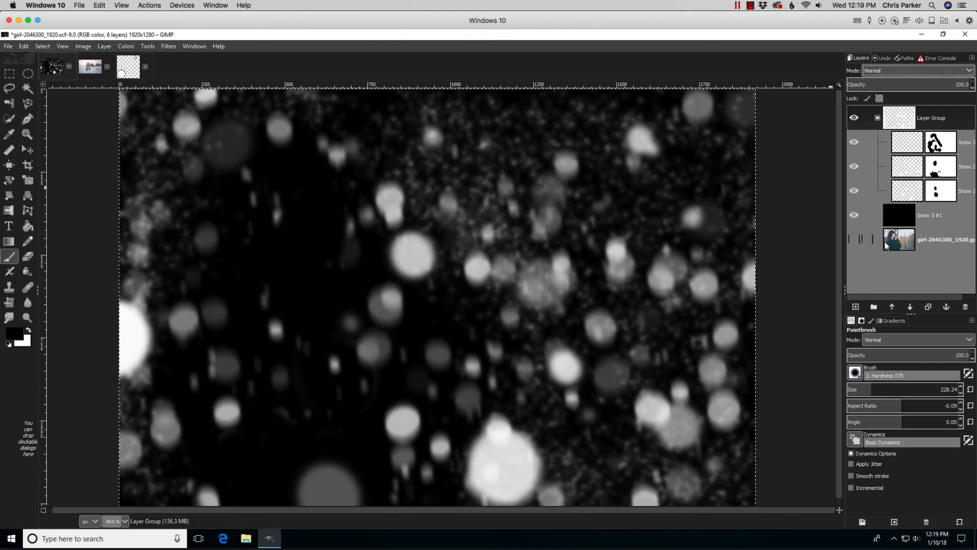
left_click_drag(893, 216, 906, 198)
left_click(878, 118)
Show the portrait photo layer again and set the layer group's blend mode to Screen.
left_click(950, 118)
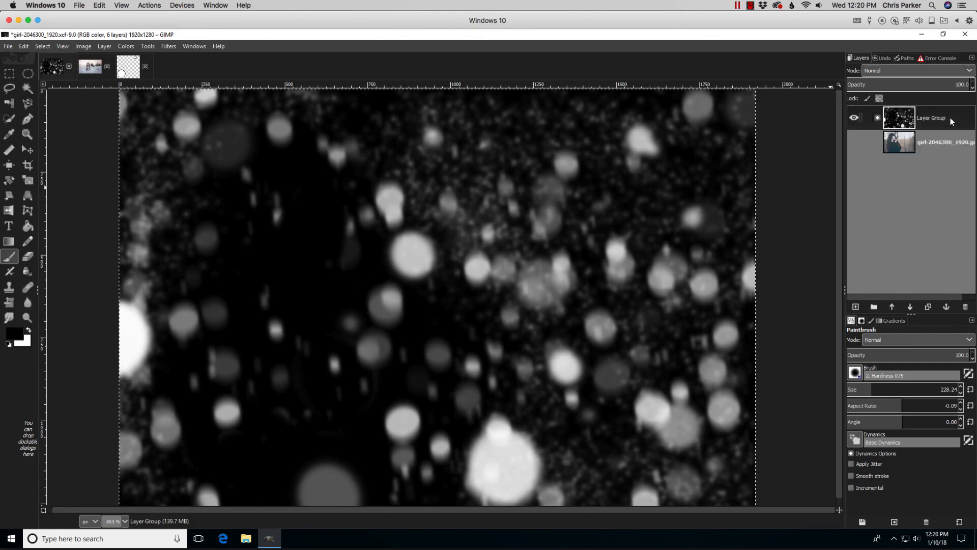
left_click(855, 141)
left_click(883, 73)
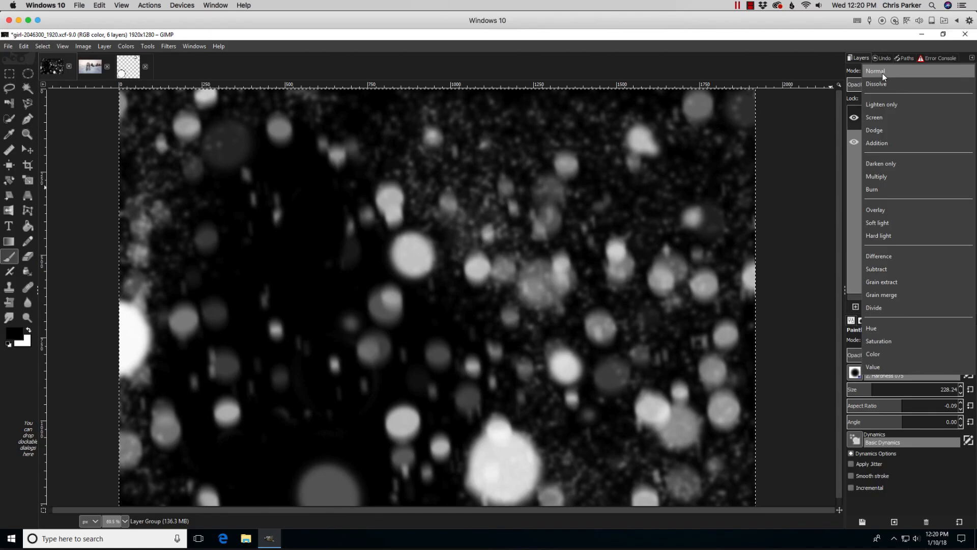
left_click(883, 117)
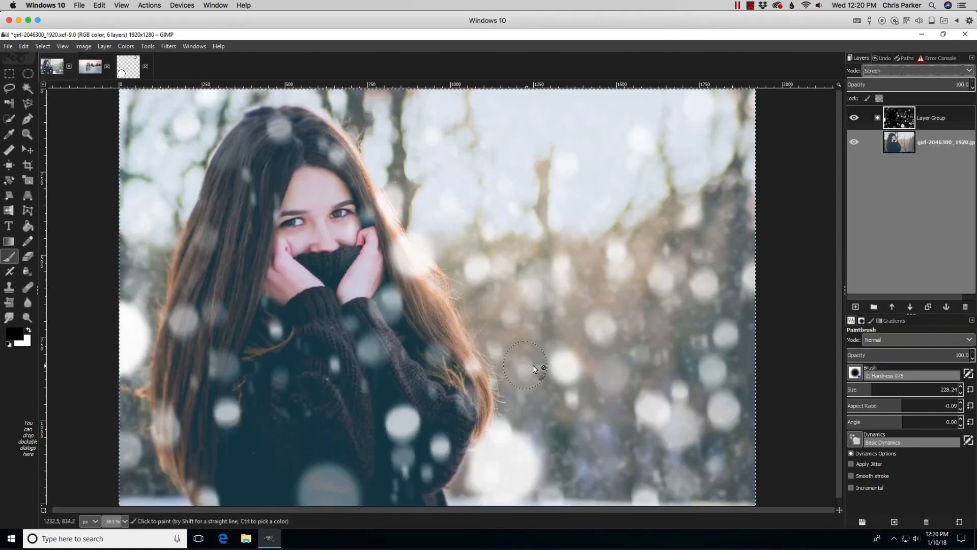